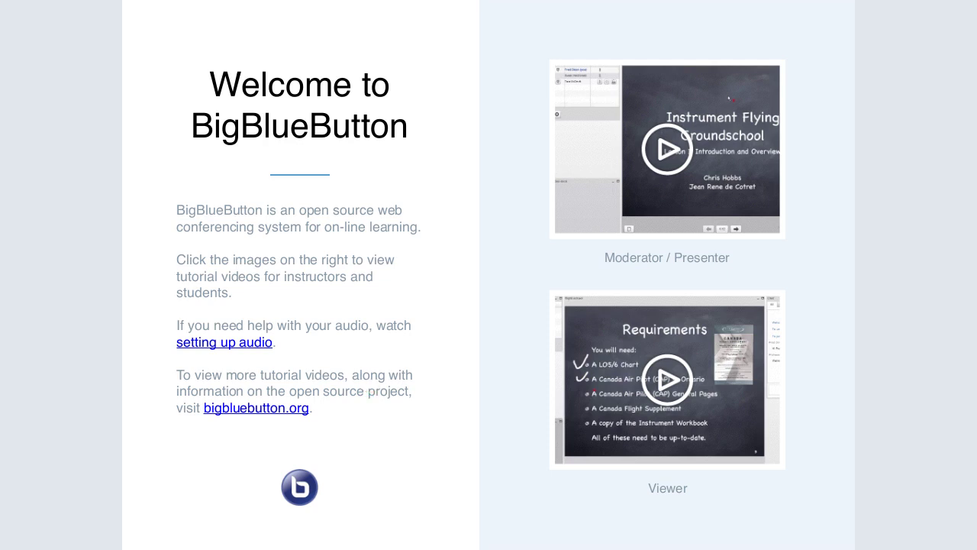
- Switch to the Teaching and Learning wiki page in the browser and open the Etherpad meeting notes, recordings and action items archive
key(alt+Tab)
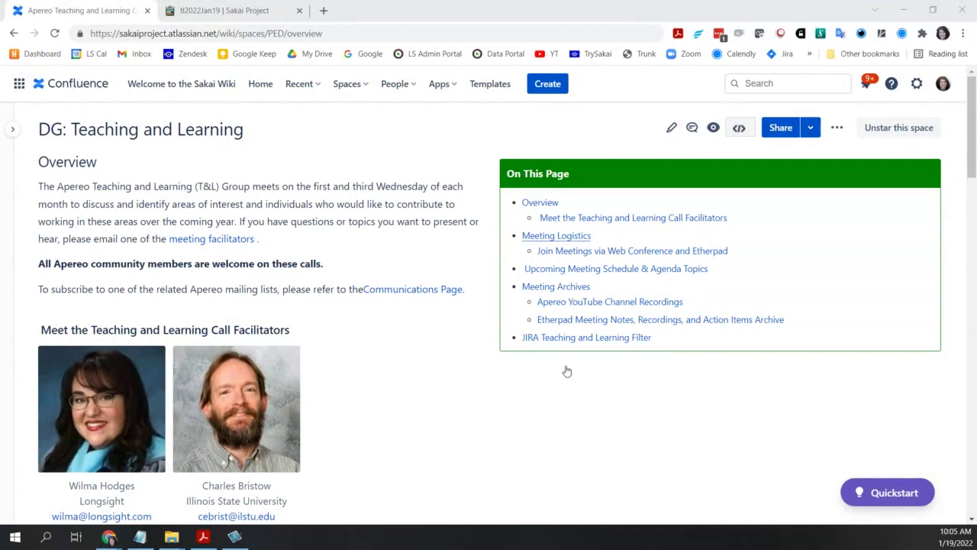
scroll(397, 414, down, 1)
scroll(397, 413, down, 6)
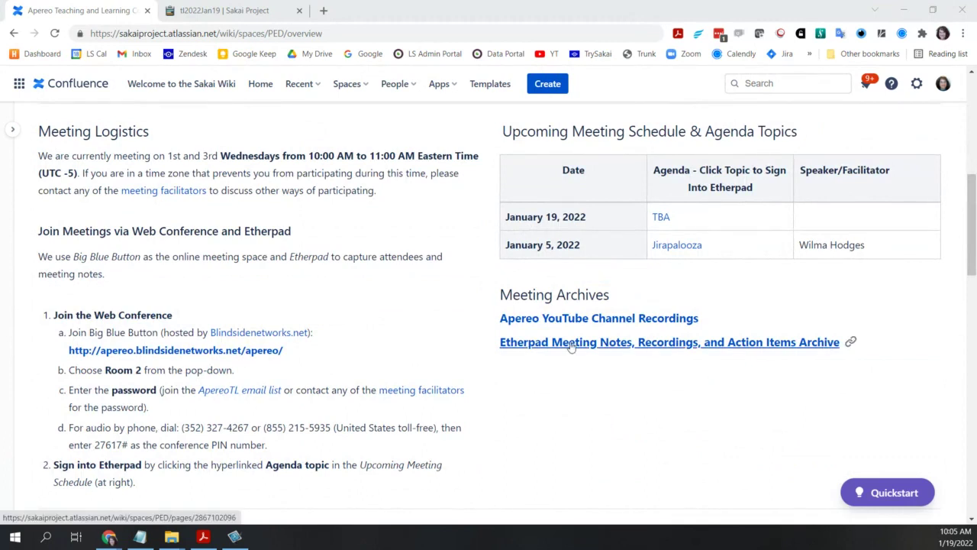
click(696, 351)
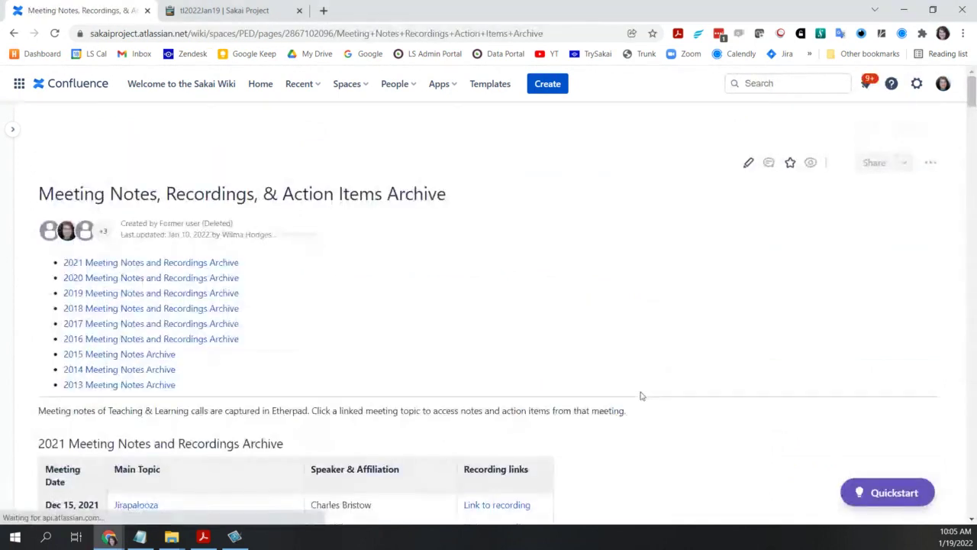
- Examine the 2021 meeting notes table with its topics, speakers and recording links, and the list of yearly archives
scroll(696, 403, down, 4)
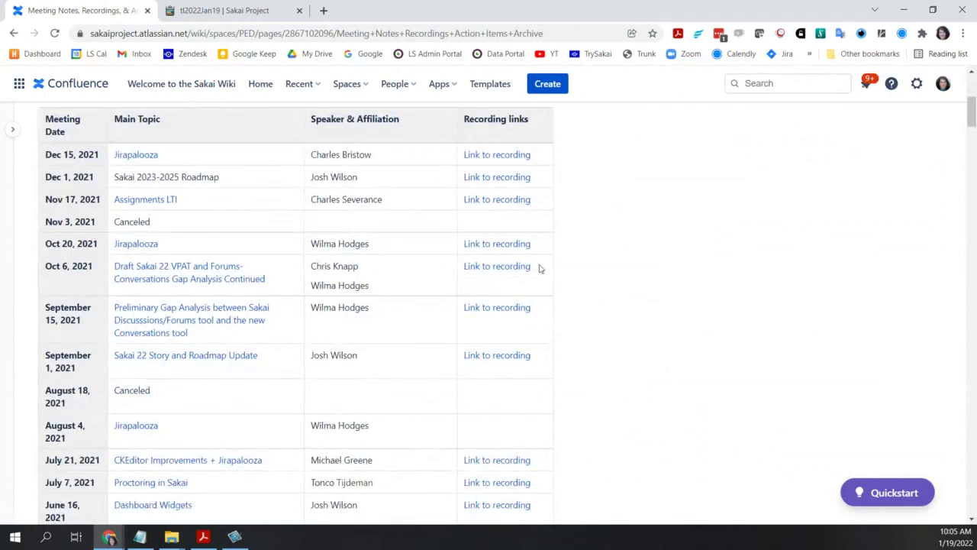
scroll(599, 398, down, 1)
scroll(599, 398, down, 3)
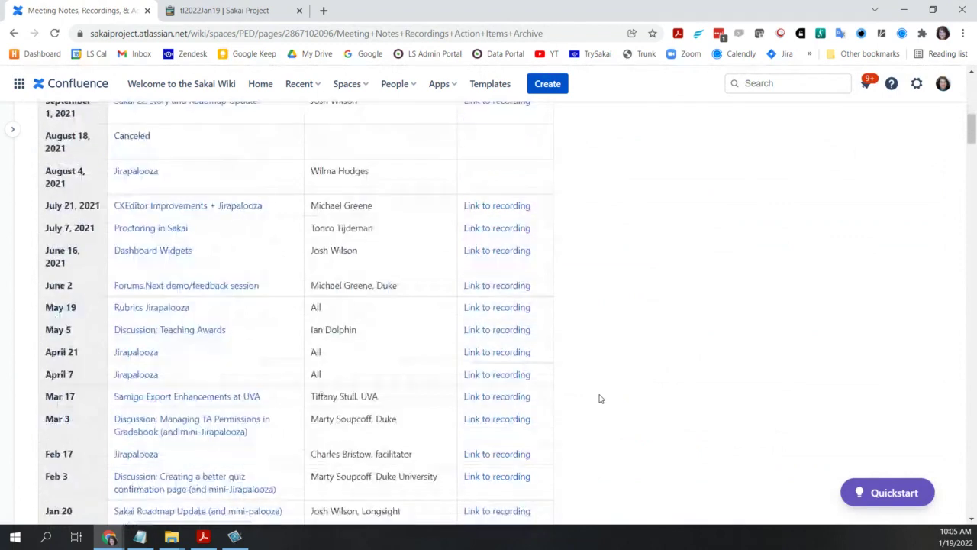
scroll(600, 398, up, 2)
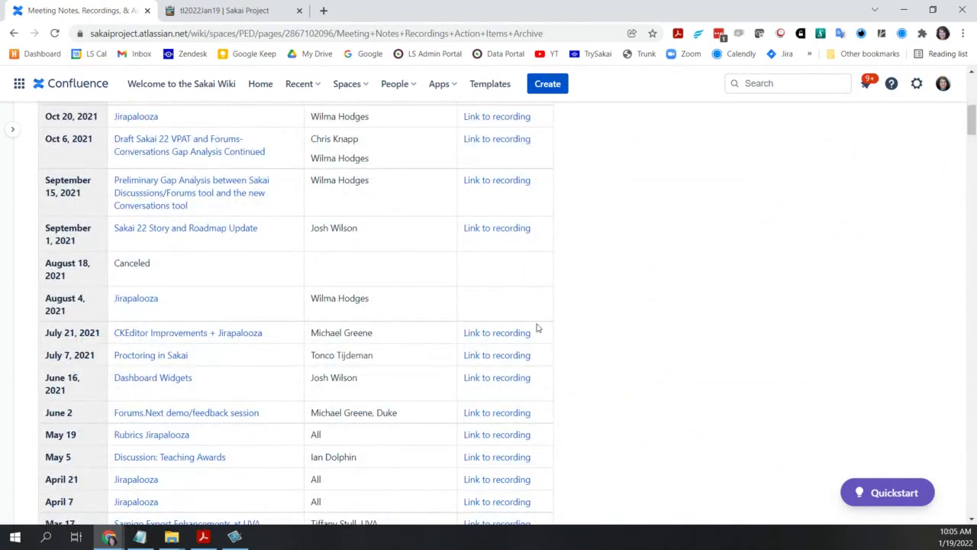
scroll(711, 321, up, 2)
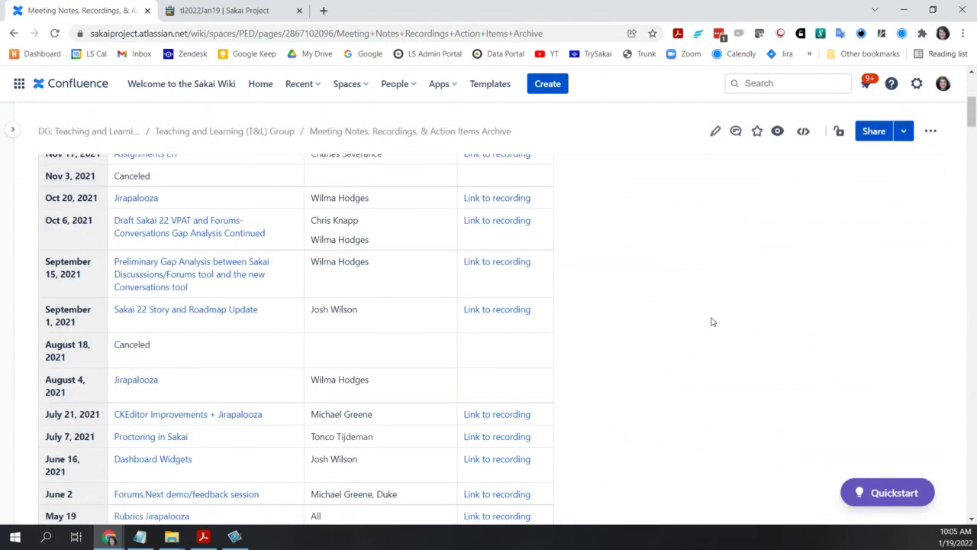
scroll(711, 321, up, 1)
scroll(711, 321, up, 1)
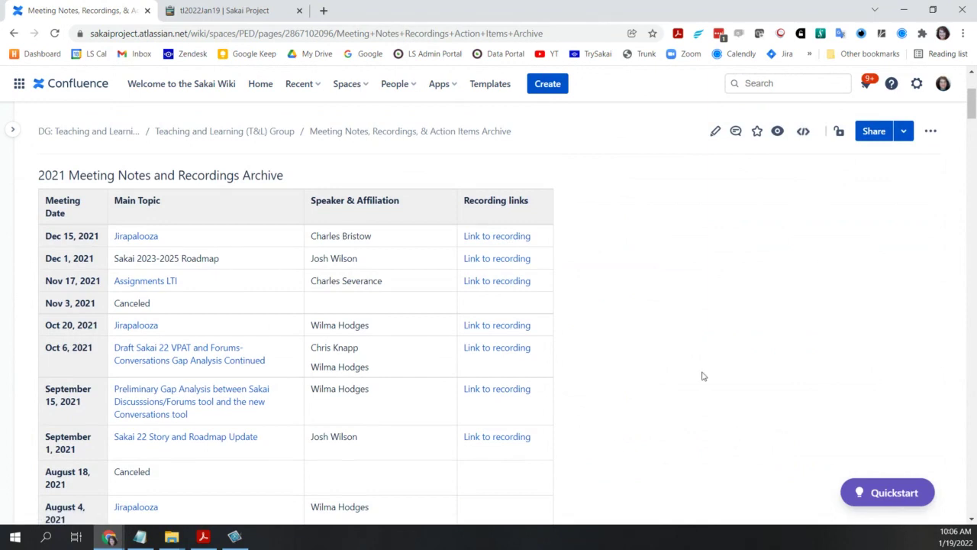
scroll(703, 375, up, 3)
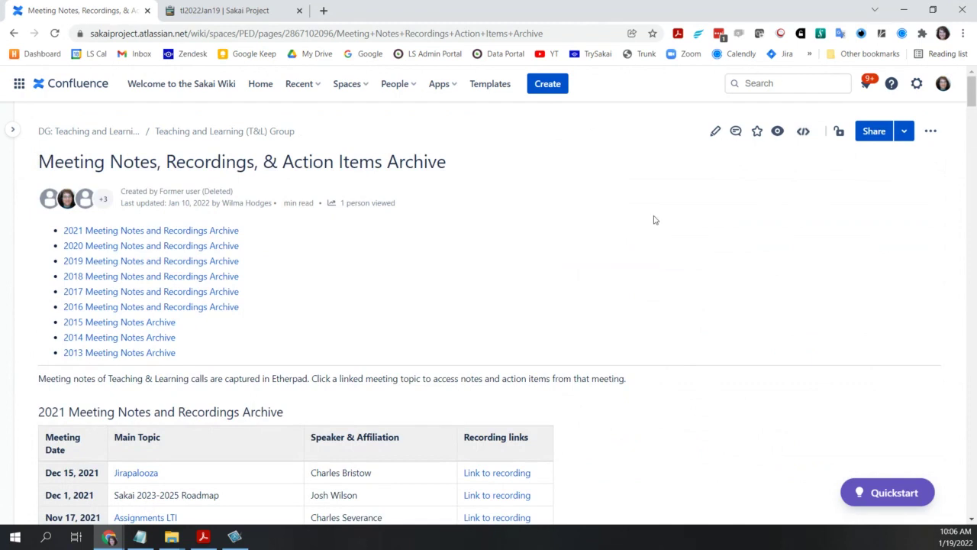
- Return to the Teaching and Learning overview page, and switch to the tl2022Jan19 Etherpad to review the agenda
click(11, 36)
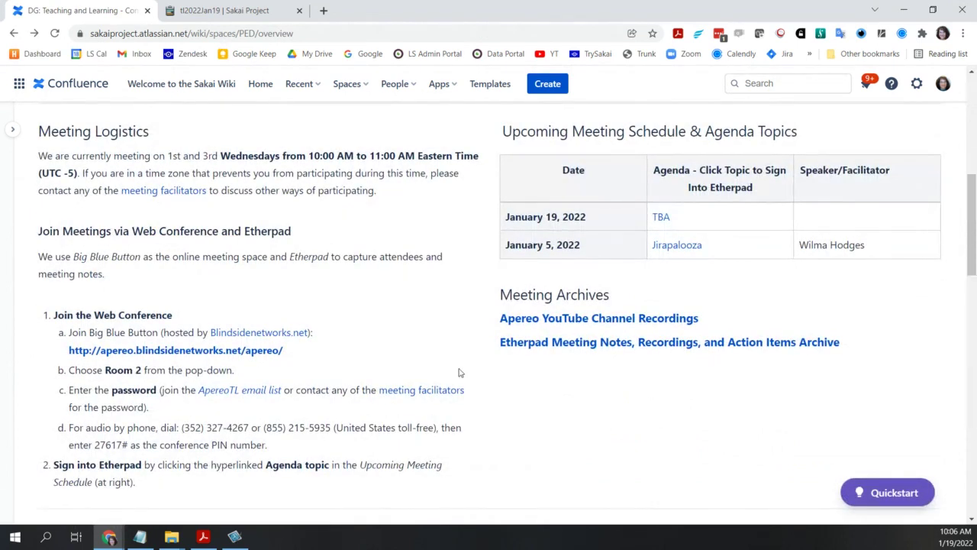
scroll(451, 247, up, 6)
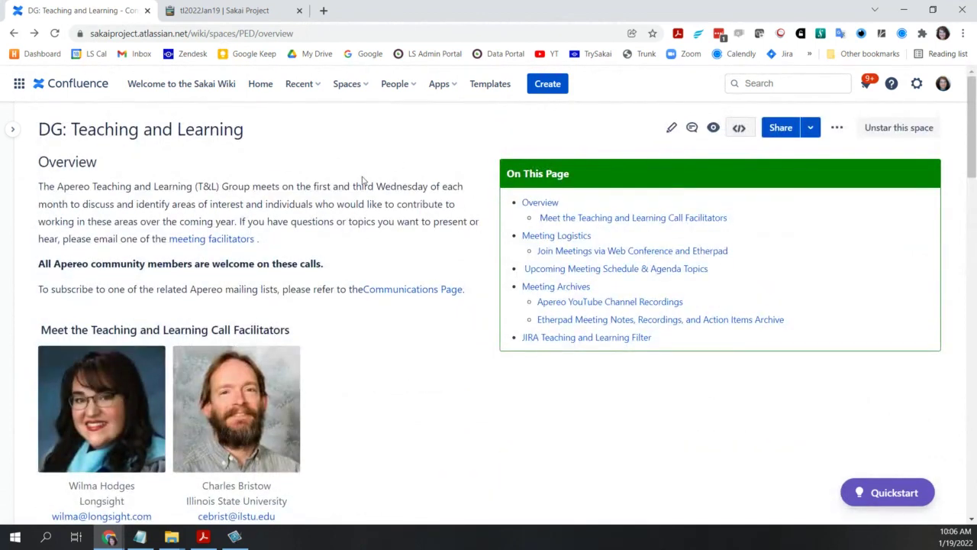
click(241, 17)
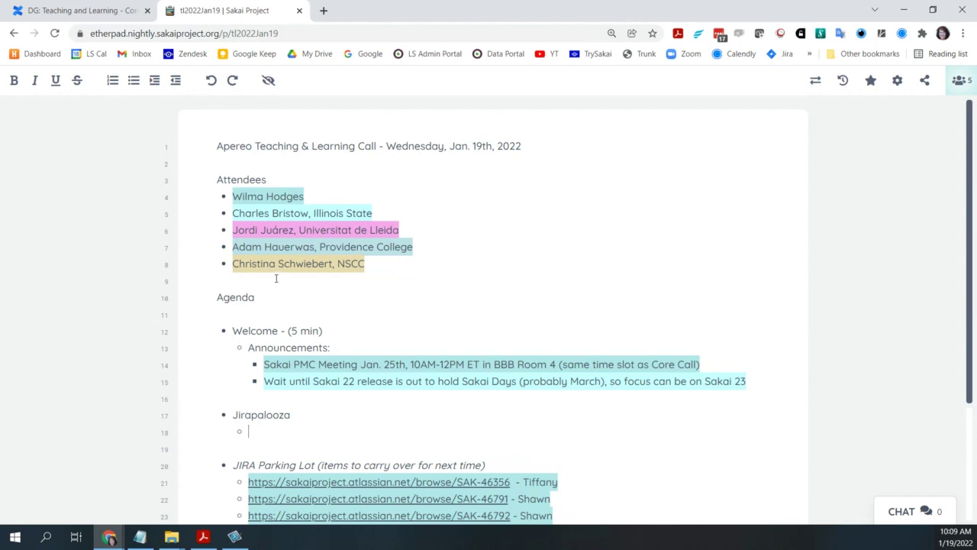
scroll(625, 407, down, 2)
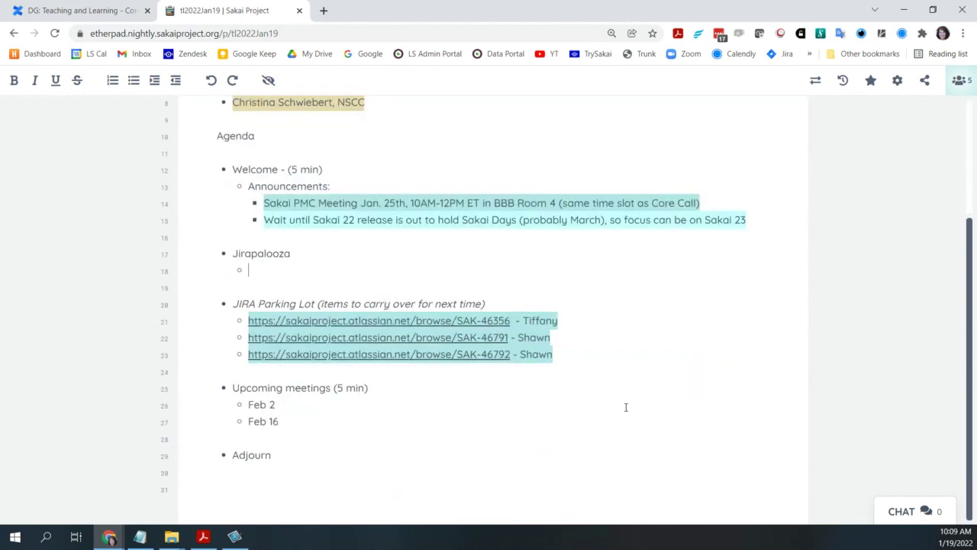
scroll(625, 407, up, 1)
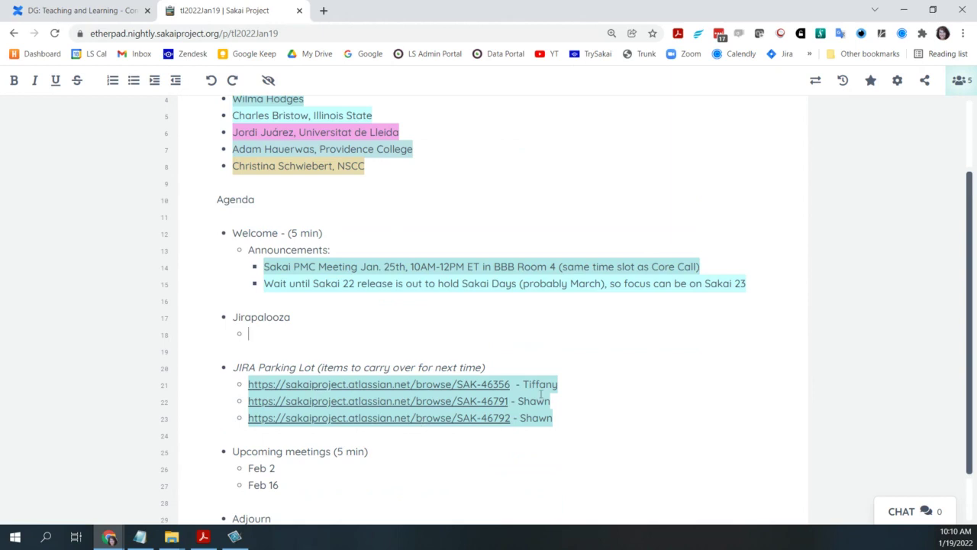
- Move the SAK-46356 link line from the JIRA Parking Lot list to the empty bullet under Jirapalooza
drag(566, 385, 247, 385)
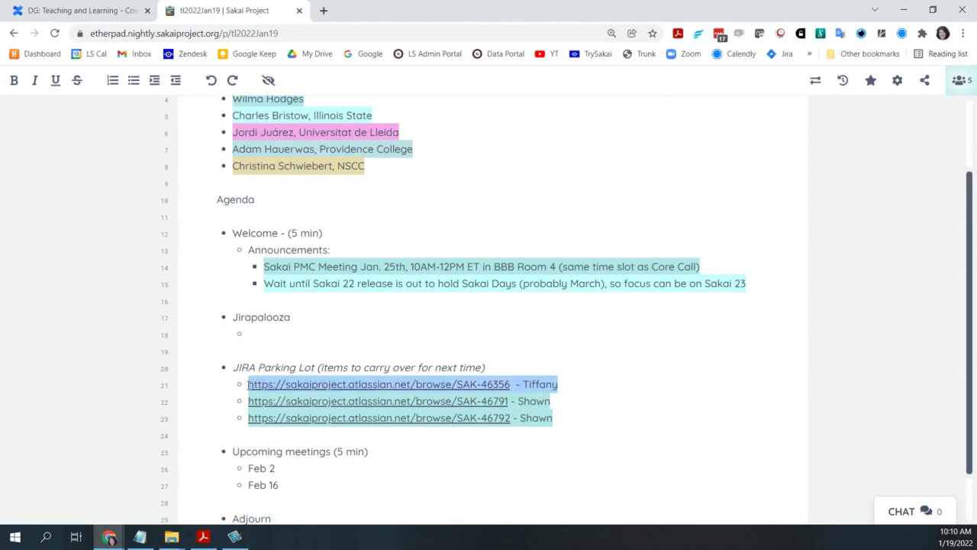
key(ctrl+x)
click(270, 333)
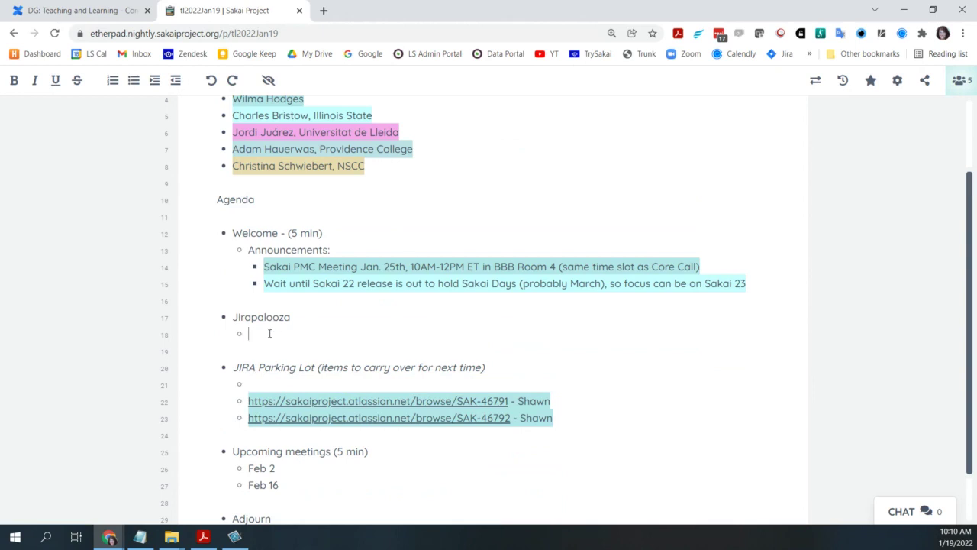
key(ctrl+v)
- Open the SAK-46356 issue from the agenda, close the enlarged Assignments-alert.png and read the description through the requested fixes
click(336, 341)
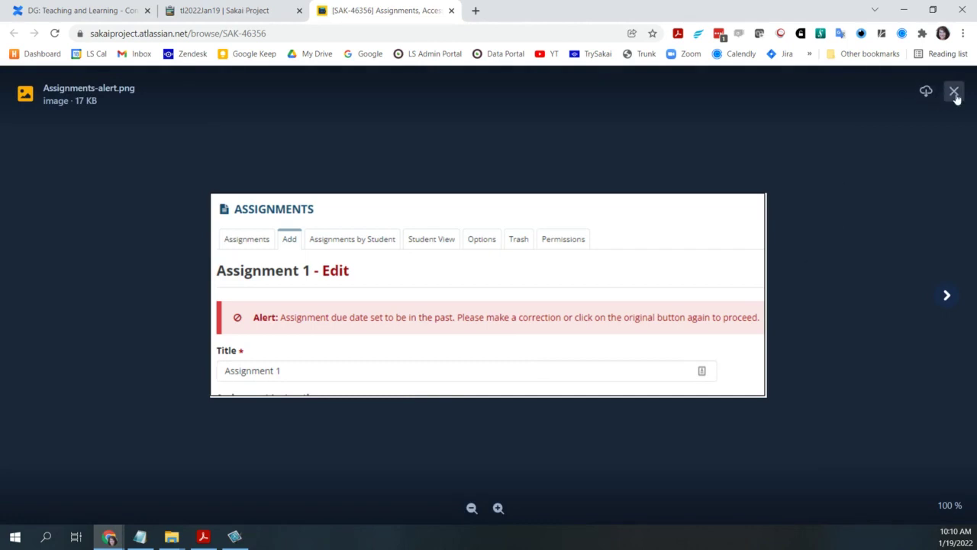
click(956, 92)
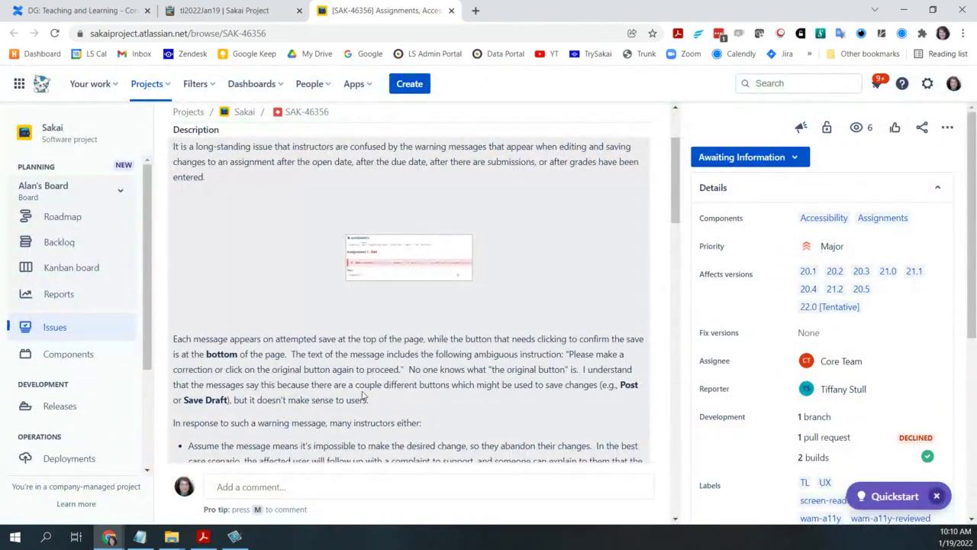
scroll(363, 391, down, 2)
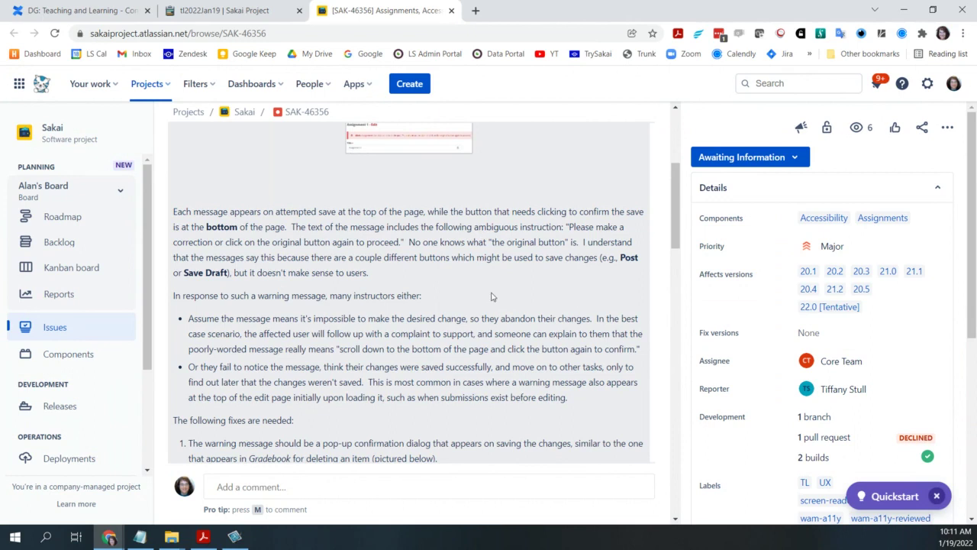
scroll(492, 296, down, 3)
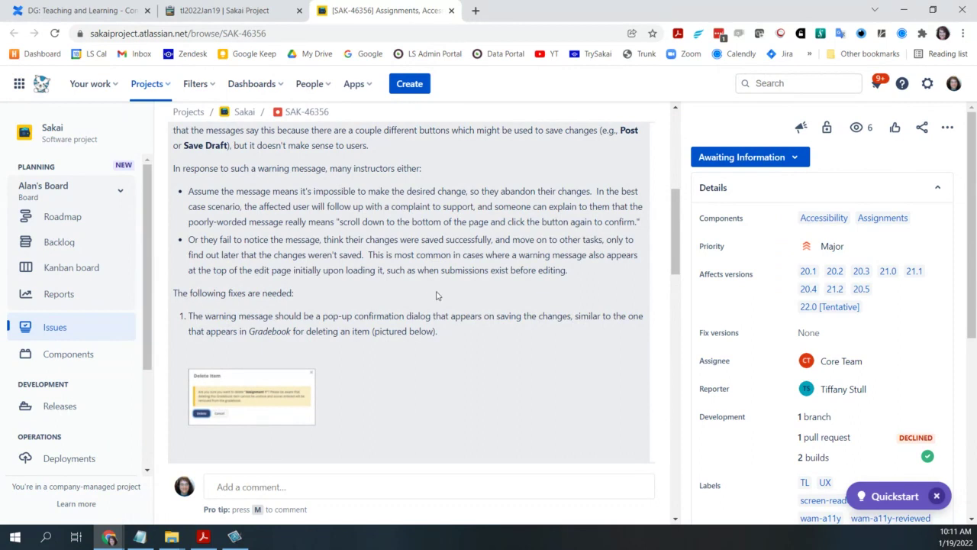
scroll(516, 391, down, 2)
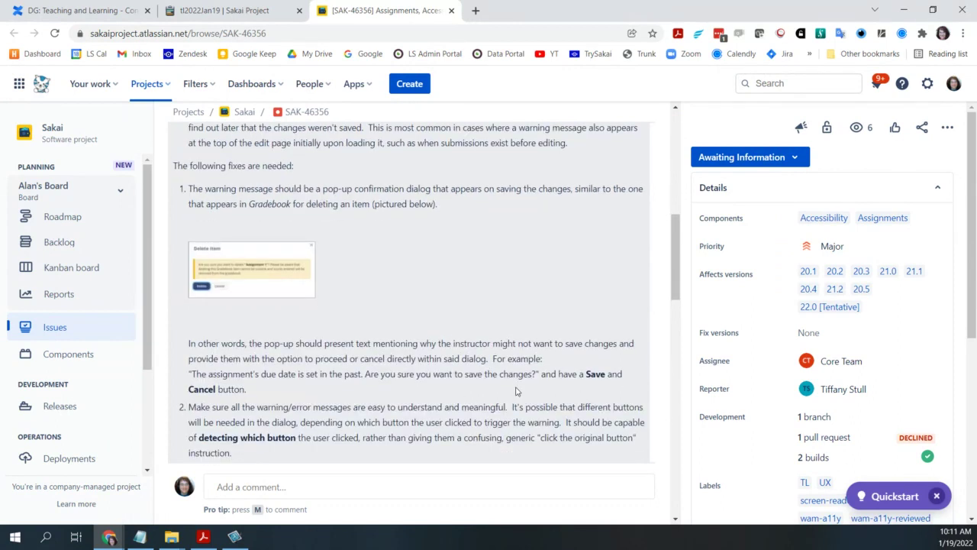
scroll(516, 391, down, 4)
- View the Gradebook delete-item dialog image in the description at full size and close the preview
scroll(504, 378, up, 5)
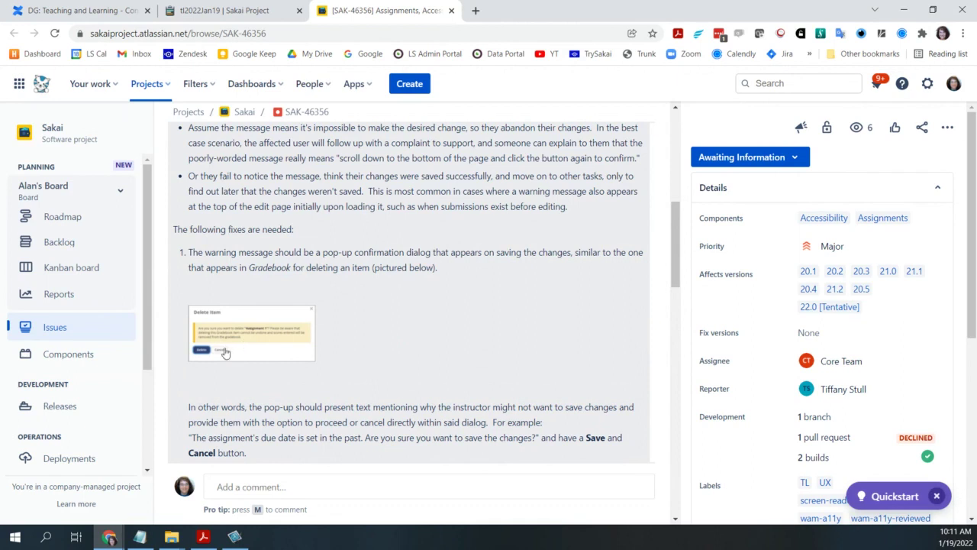
click(257, 330)
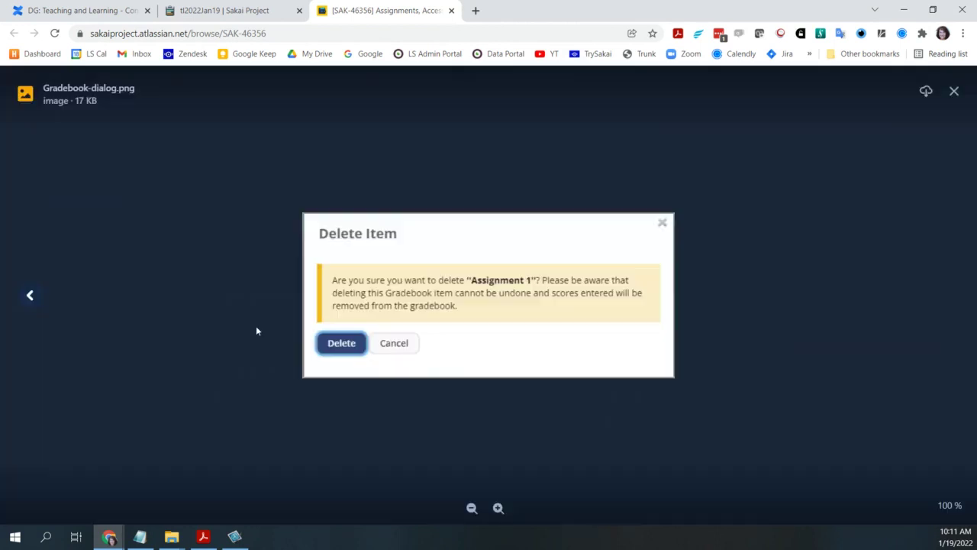
click(954, 91)
- Read the remaining requested fixes on warning messages, dialog accessibility and keyboard focus, and review the description again from its beginning
scroll(502, 333, down, 3)
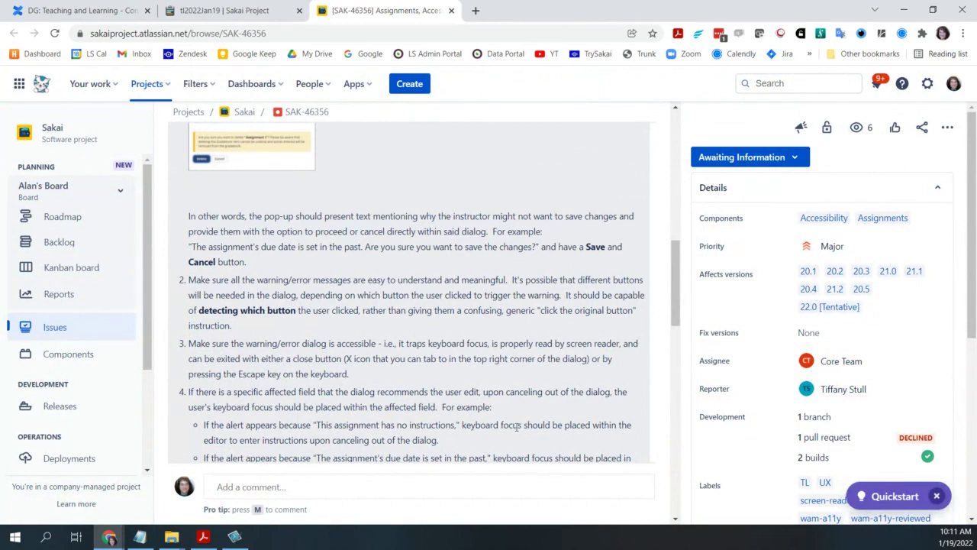
scroll(517, 428, down, 2)
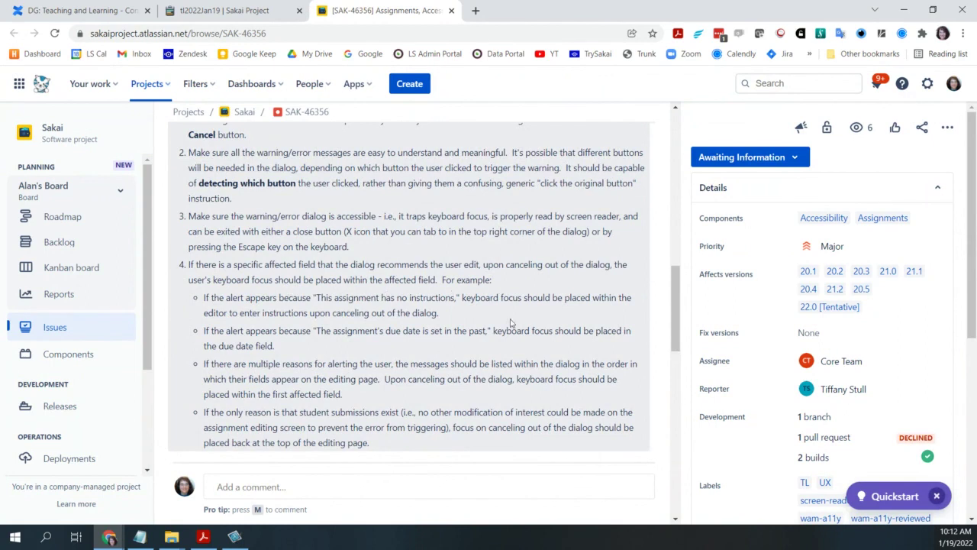
scroll(521, 367, down, 2)
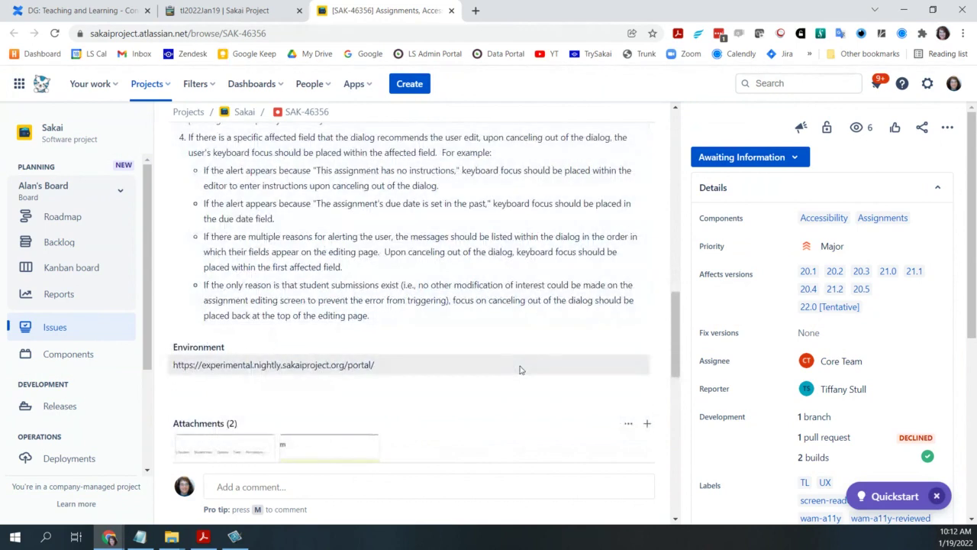
scroll(521, 367, up, 1)
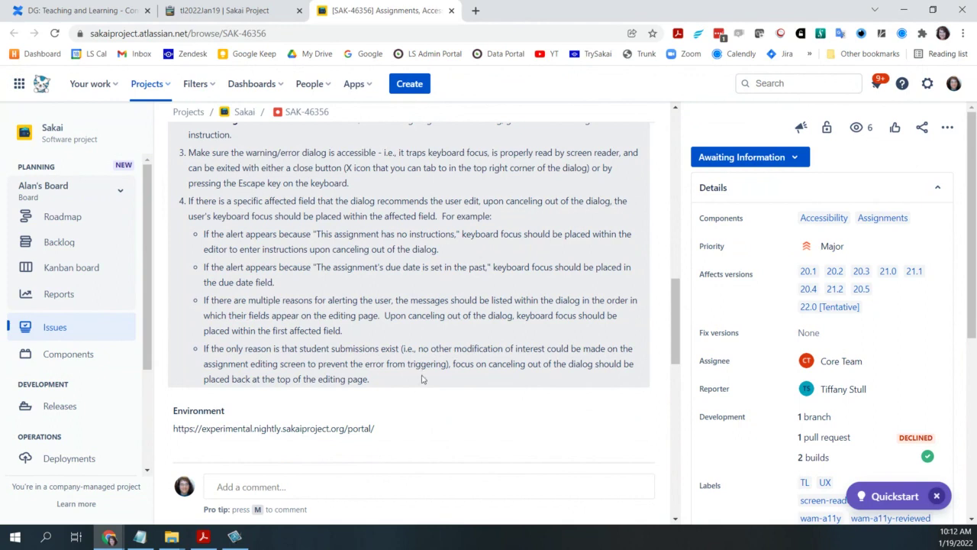
scroll(422, 378, up, 6)
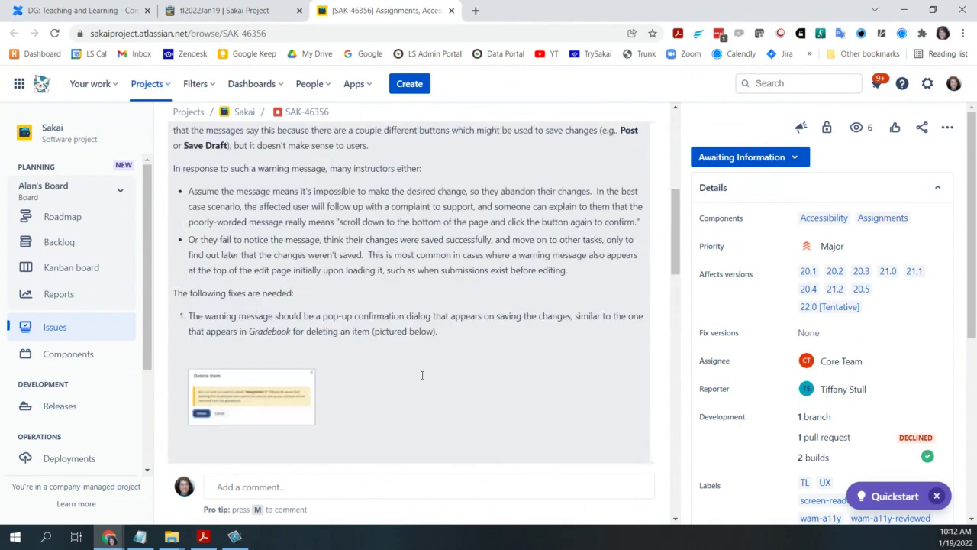
scroll(422, 374, up, 5)
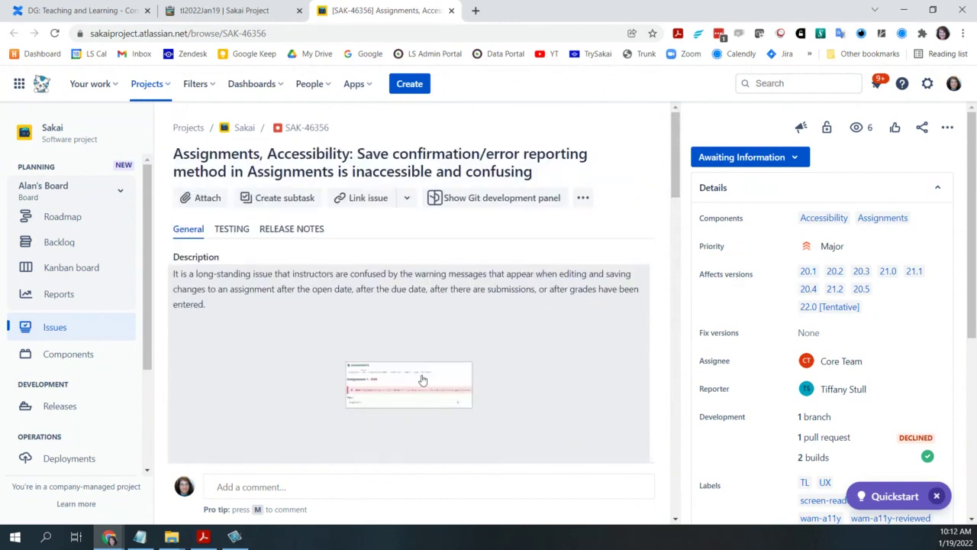
scroll(422, 380, down, 4)
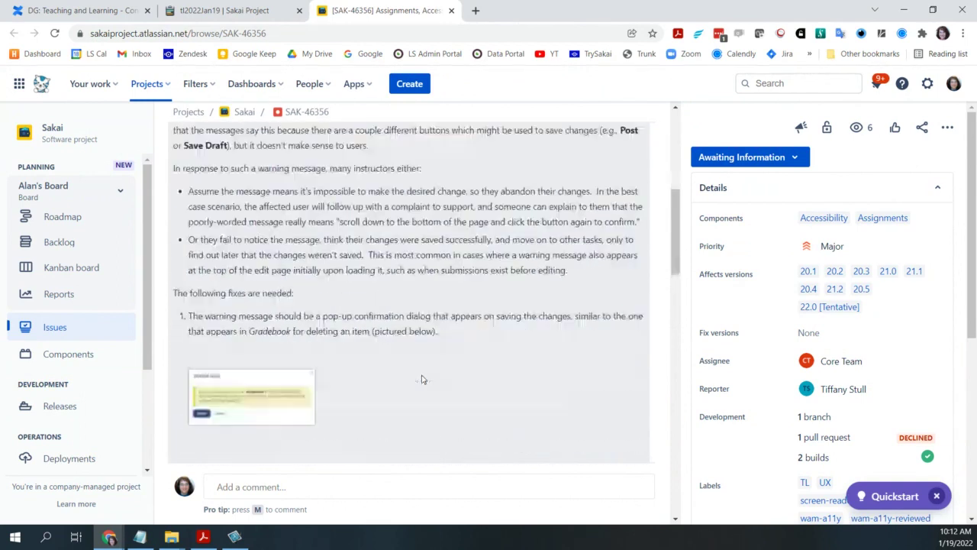
scroll(423, 380, down, 2)
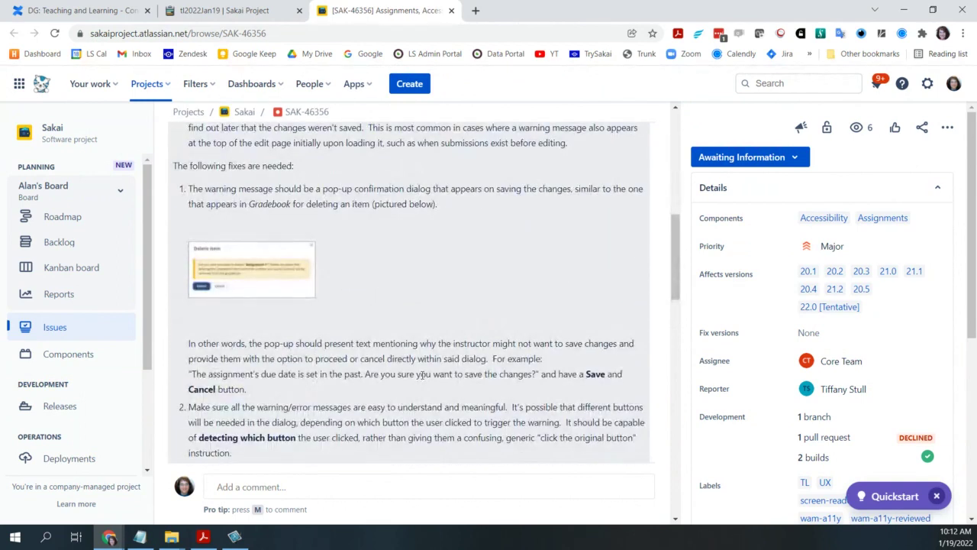
scroll(422, 374, up, 2)
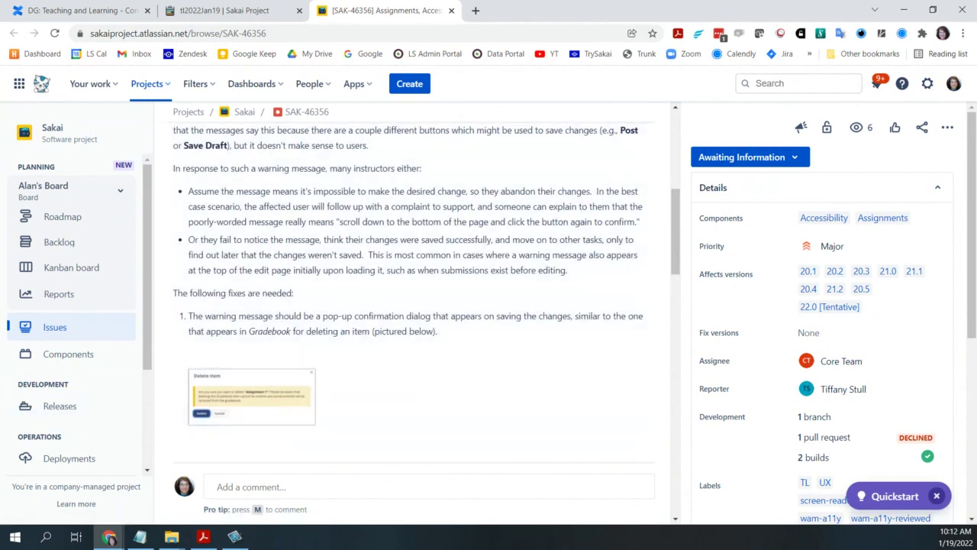
scroll(445, 439, up, 6)
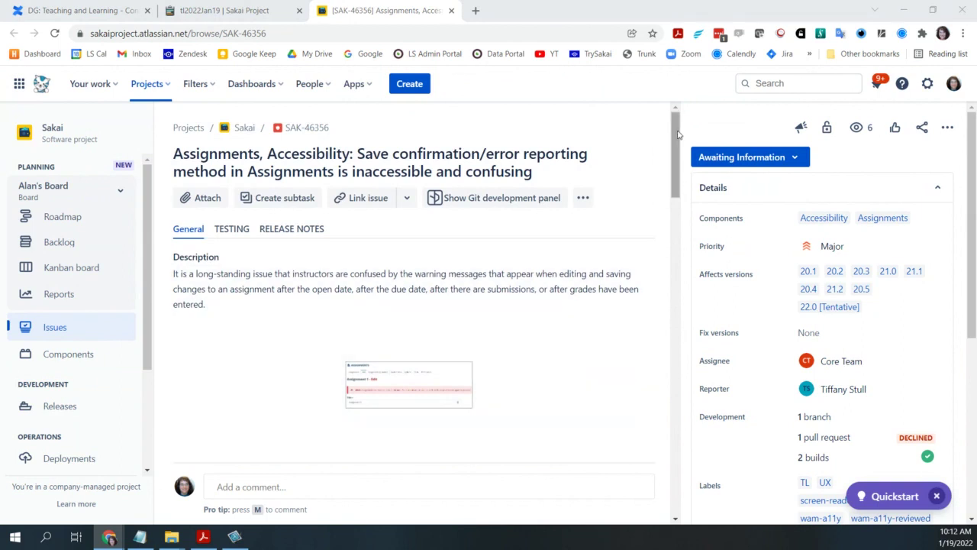
- Read the SAK-46356 comments about the test plan and the wording of warning messages
drag(678, 134, 687, 459)
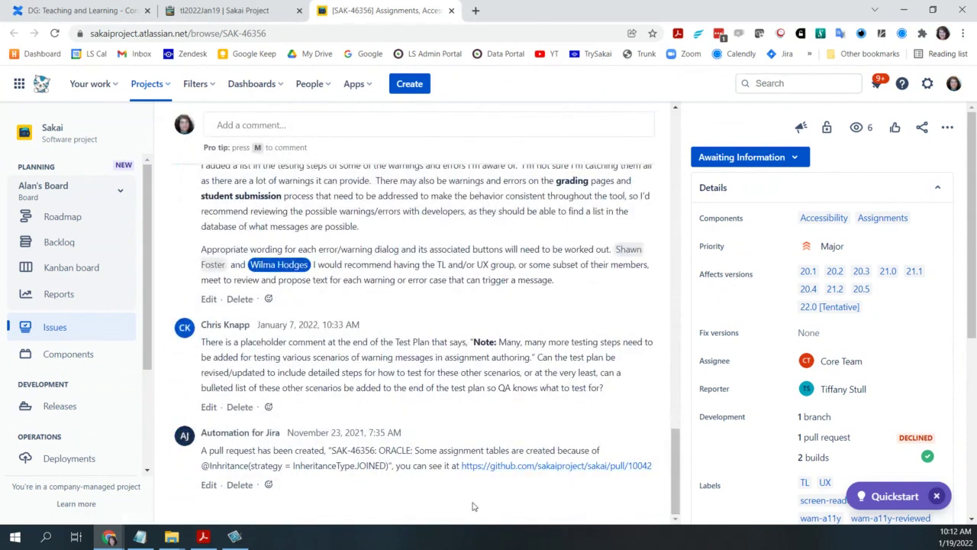
scroll(471, 507, up, 2)
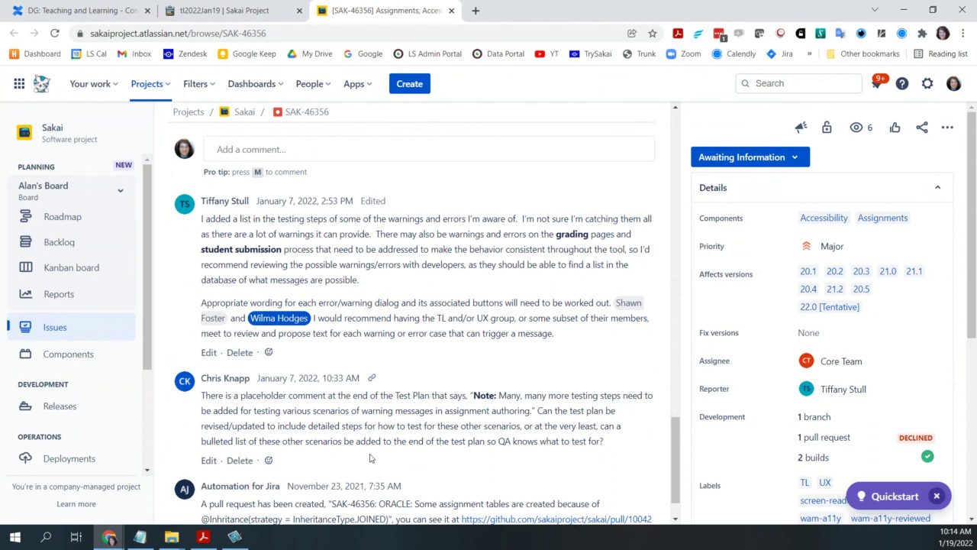
- Review the SAK-46356 requested fixes on dialog wording and keyboard focus again, and return to the comments
scroll(370, 459, up, 15)
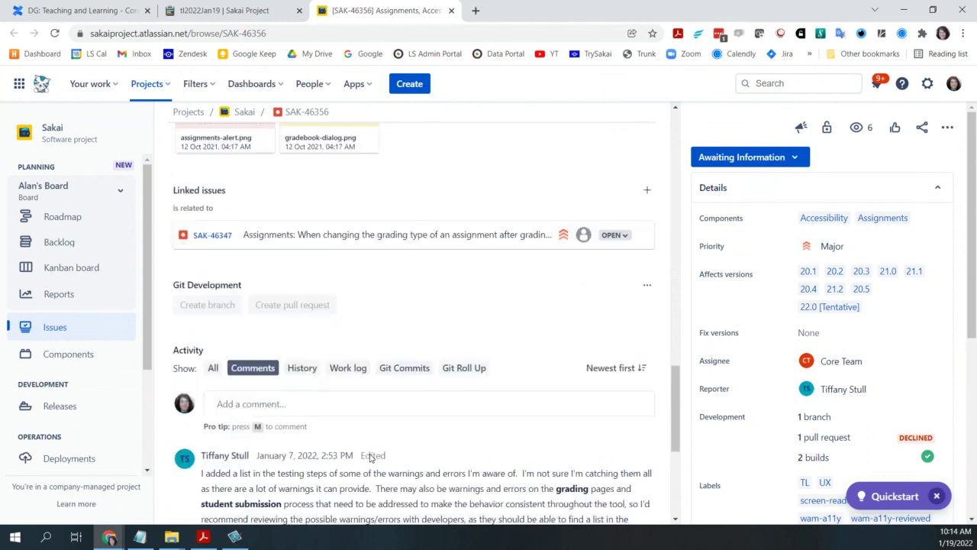
scroll(370, 458, up, 3)
scroll(371, 454, down, 2)
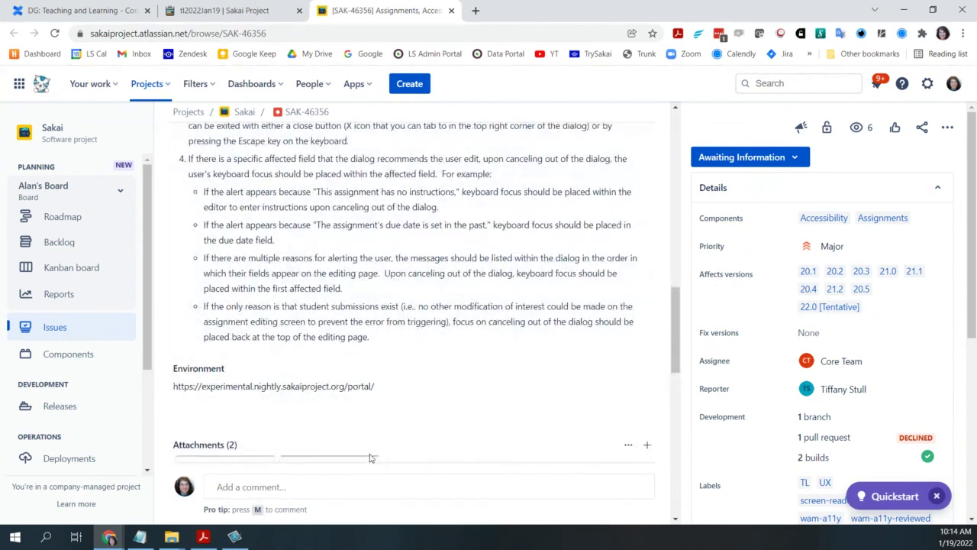
scroll(370, 458, up, 4)
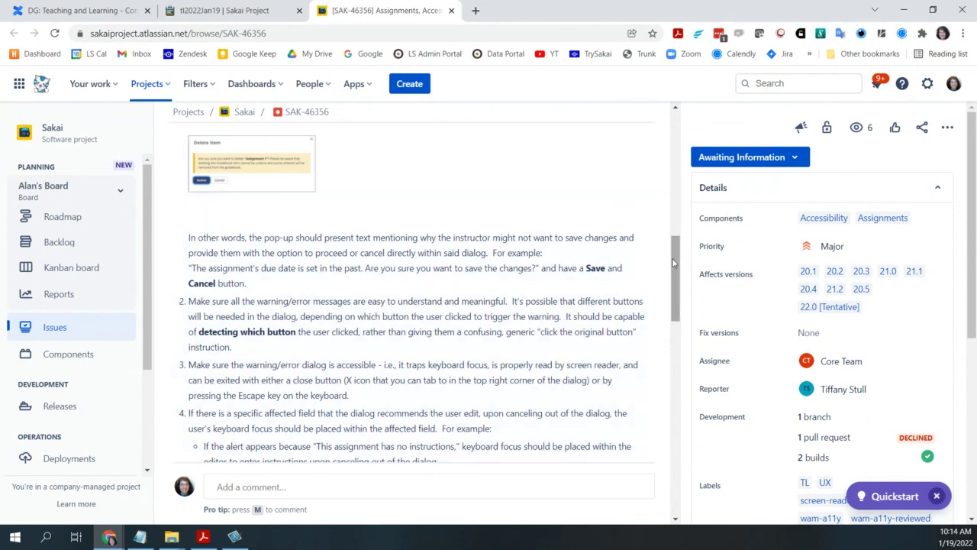
drag(674, 262, 676, 443)
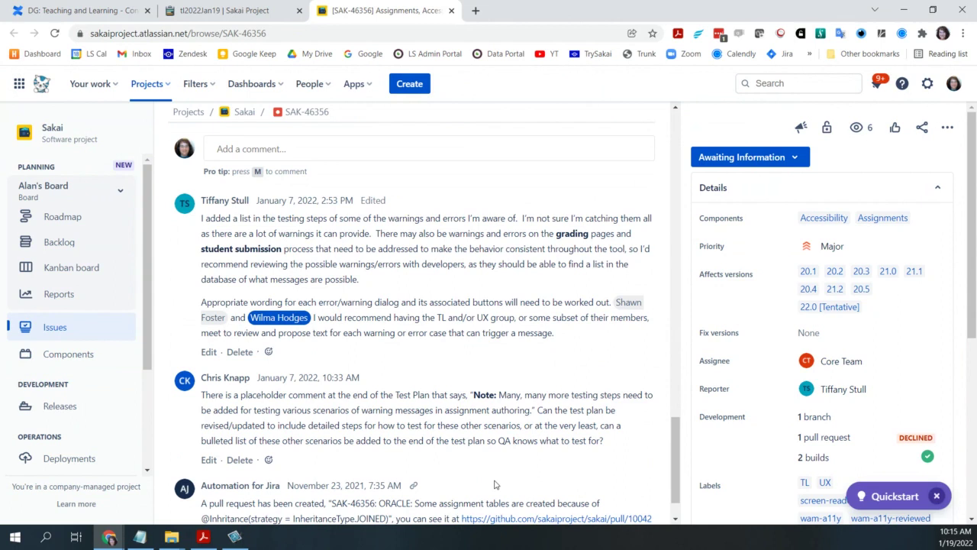
- Show the issue's change history and read through the January 7, 2022 Test Plan update with its error and warning scenarios
scroll(494, 485, up, 4)
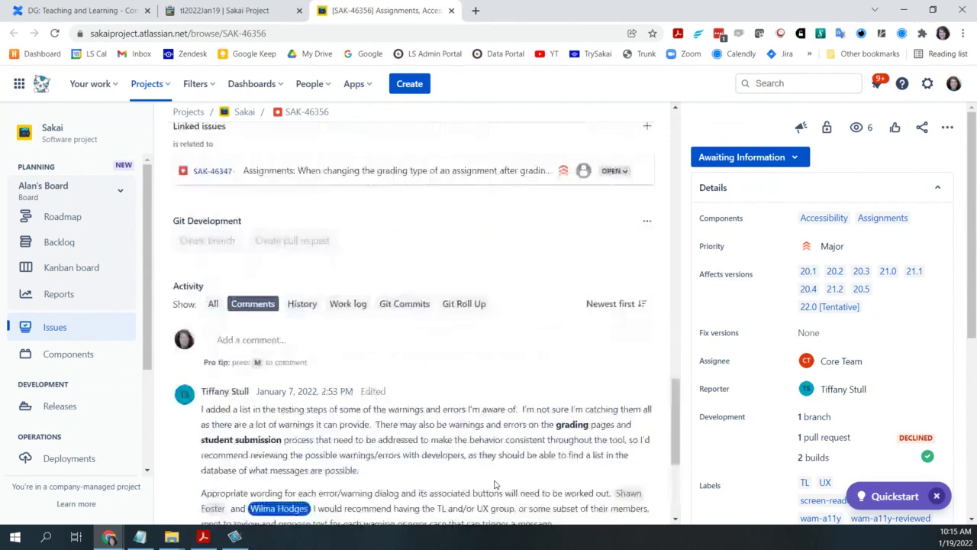
click(306, 373)
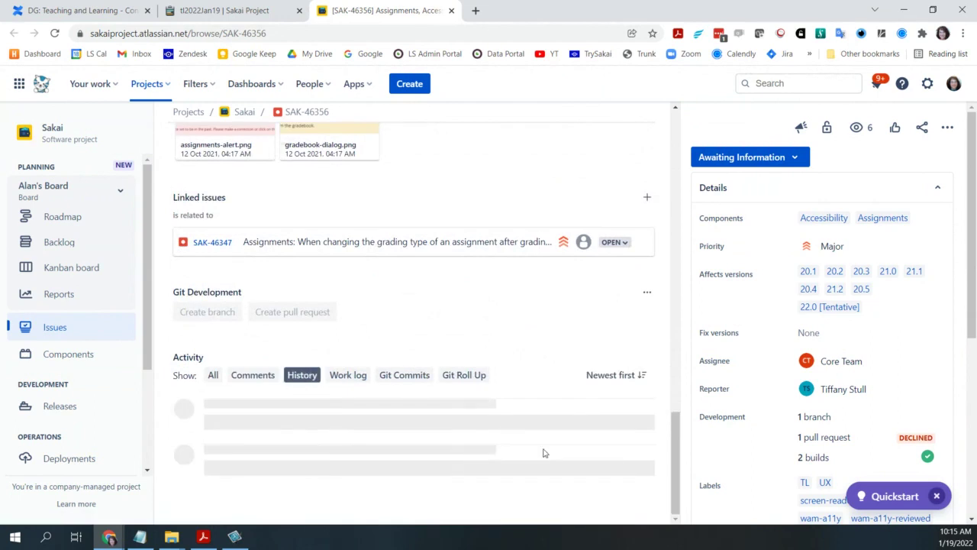
scroll(545, 450, down, 2)
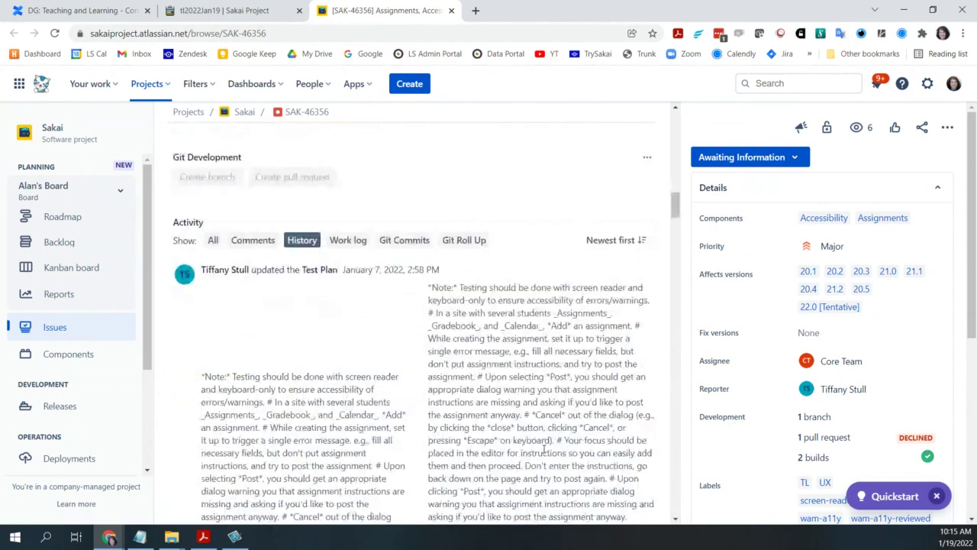
scroll(545, 449, down, 2)
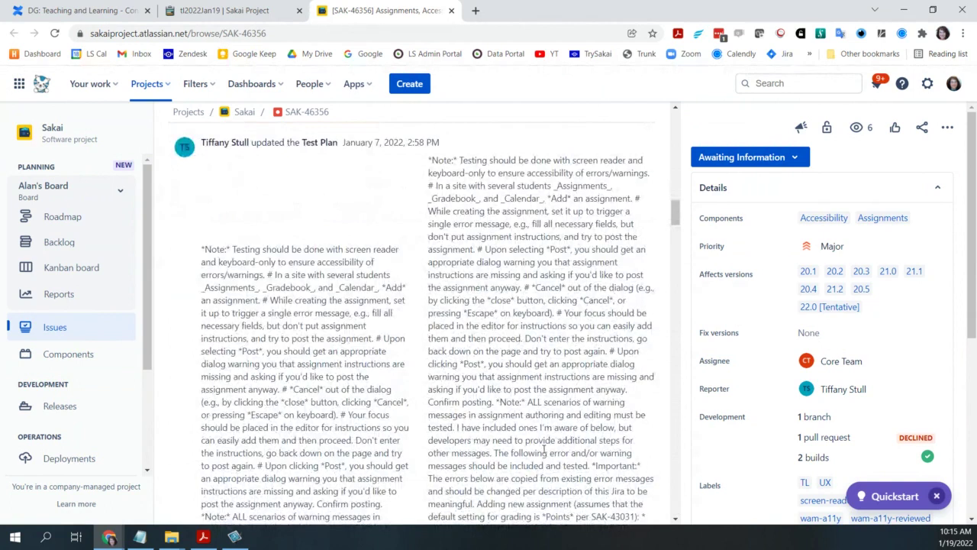
scroll(544, 451, down, 1)
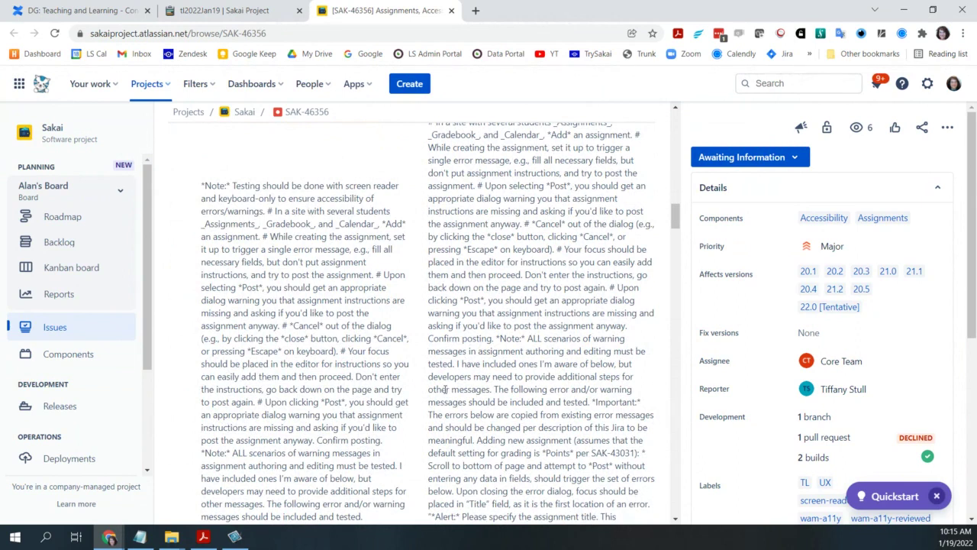
scroll(445, 389, down, 6)
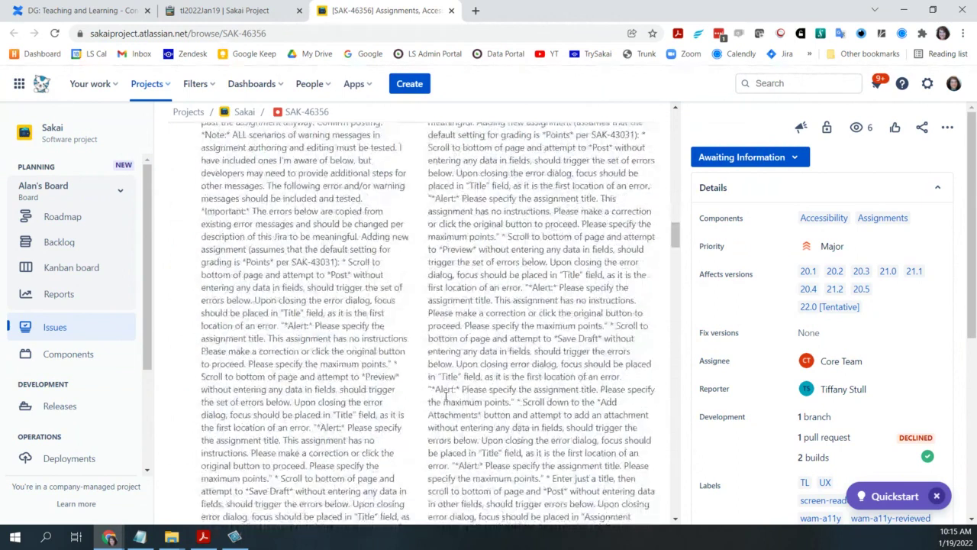
scroll(445, 393, down, 3)
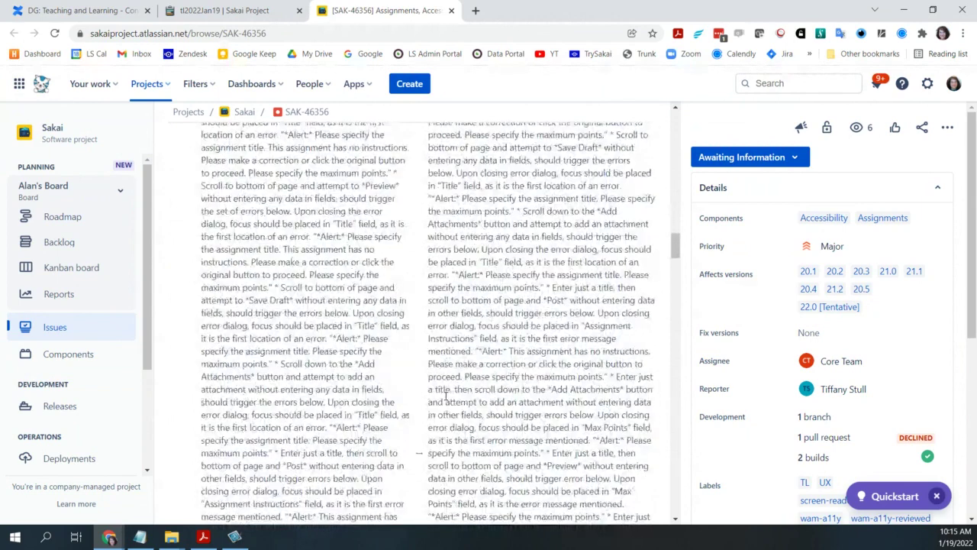
scroll(445, 393, down, 6)
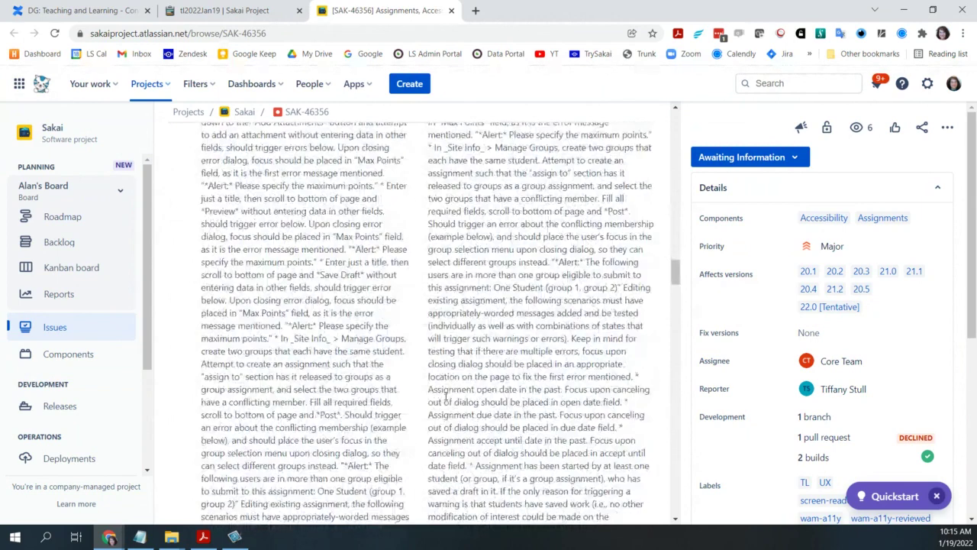
scroll(445, 393, down, 3)
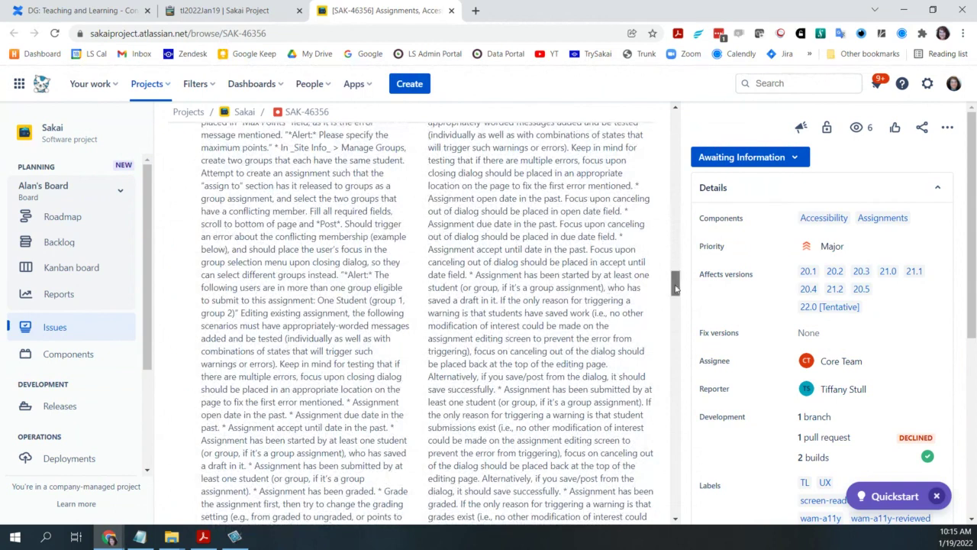
- Return to the start of SAK-46356 and review its description and list of needed fixes once more
drag(678, 285, 687, 116)
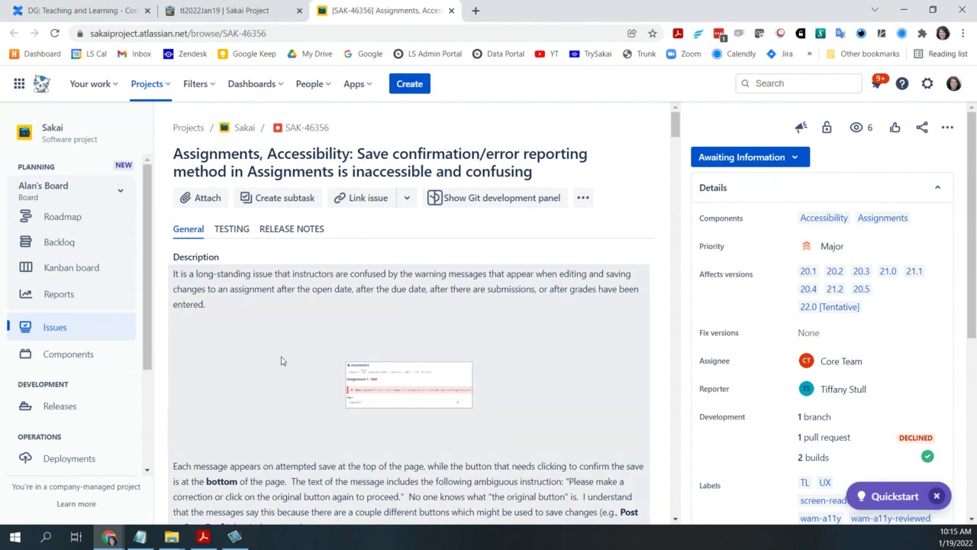
scroll(570, 447, down, 5)
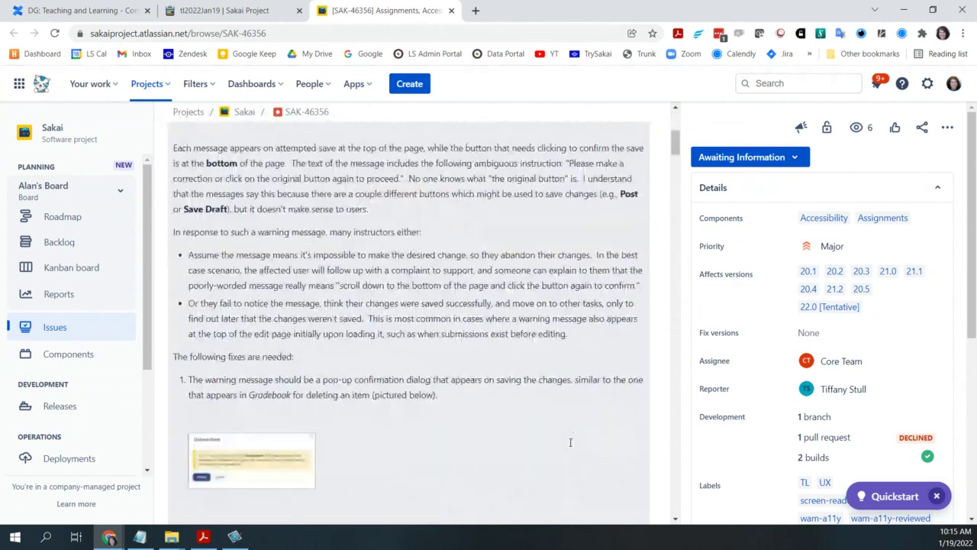
scroll(569, 447, down, 5)
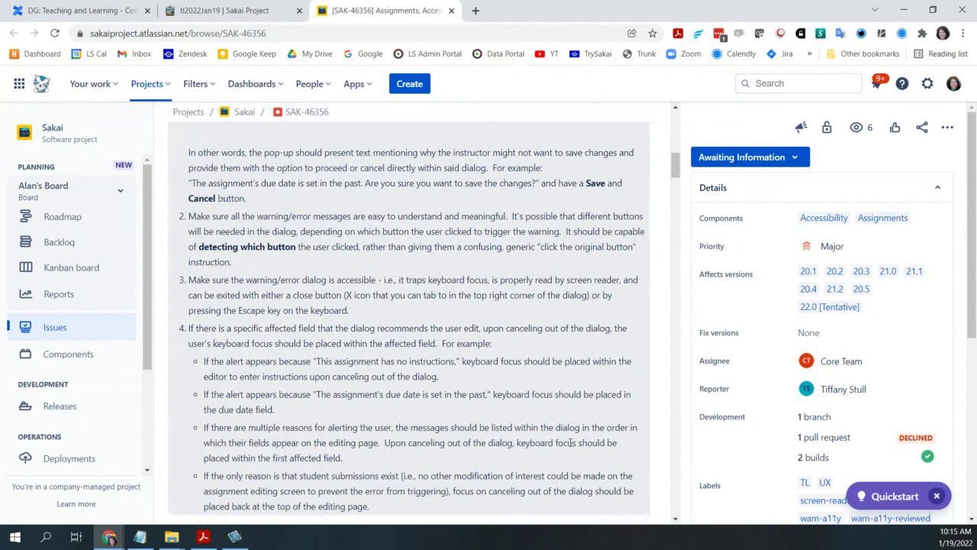
scroll(570, 443, up, 6)
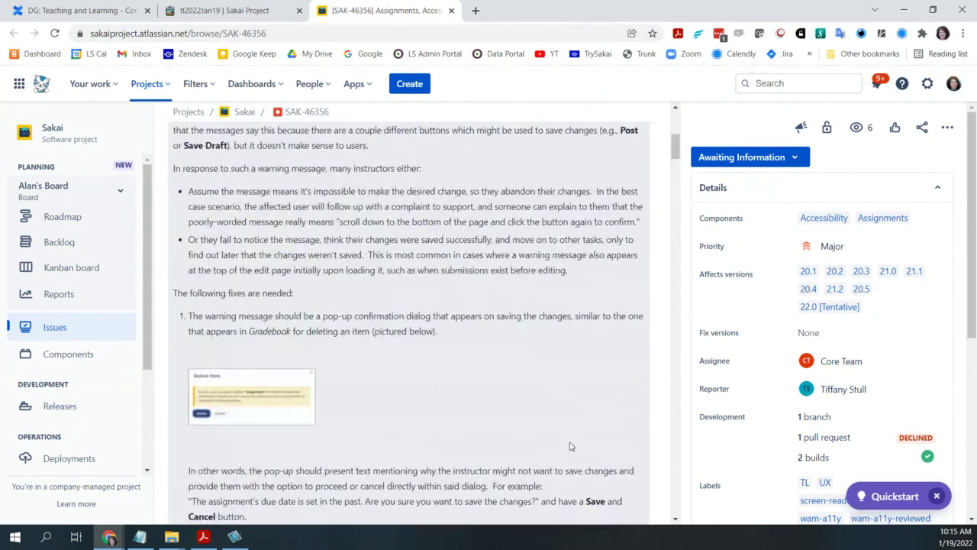
scroll(570, 443, up, 2)
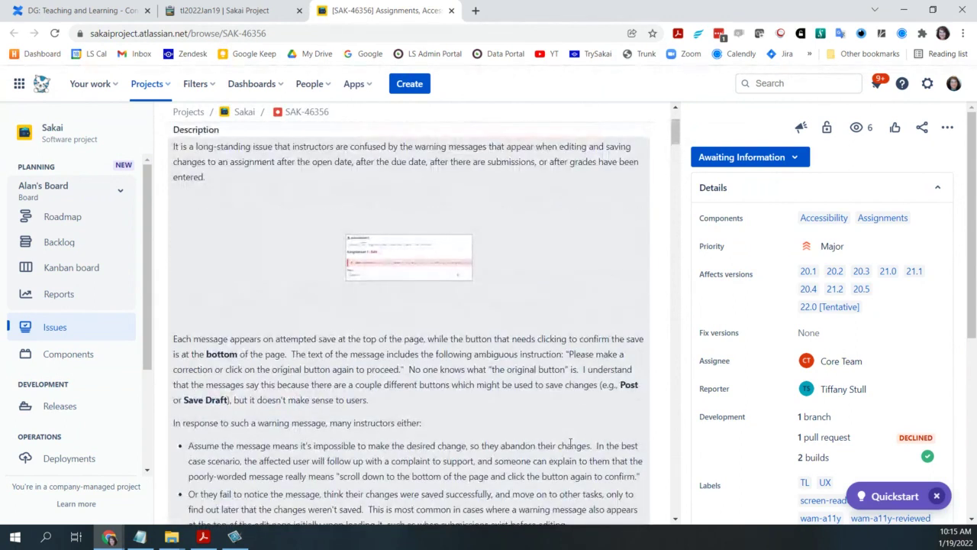
scroll(570, 442, up, 1)
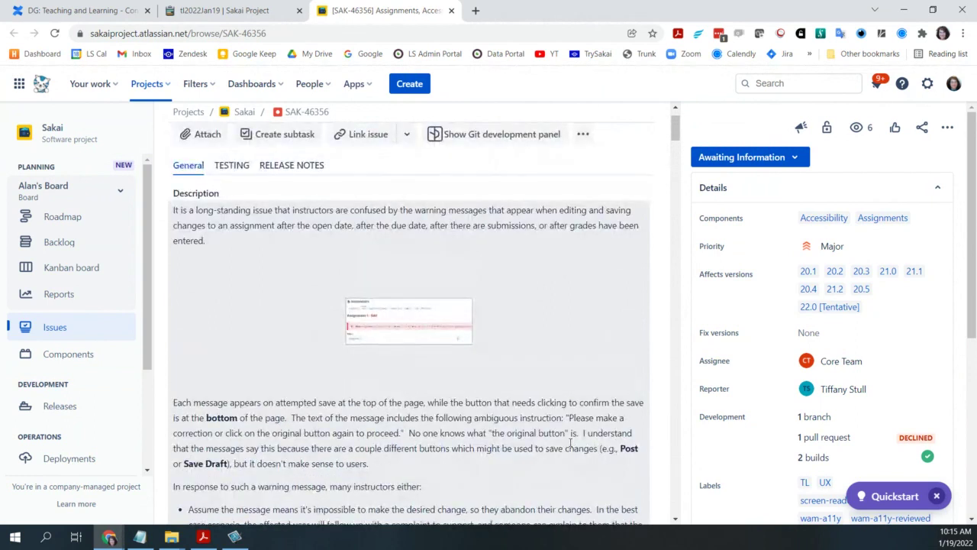
scroll(570, 444, up, 1)
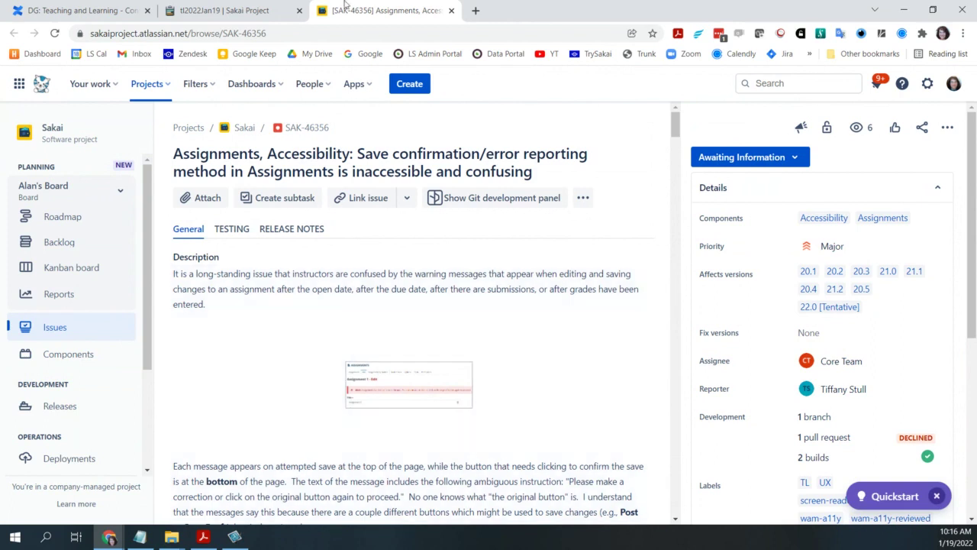
- In the Etherpad agenda, add a sub-bullet under SAK-46356 to ask the named colleague for a decision tree listing all the possible variations that might trigger the warning
click(229, 12)
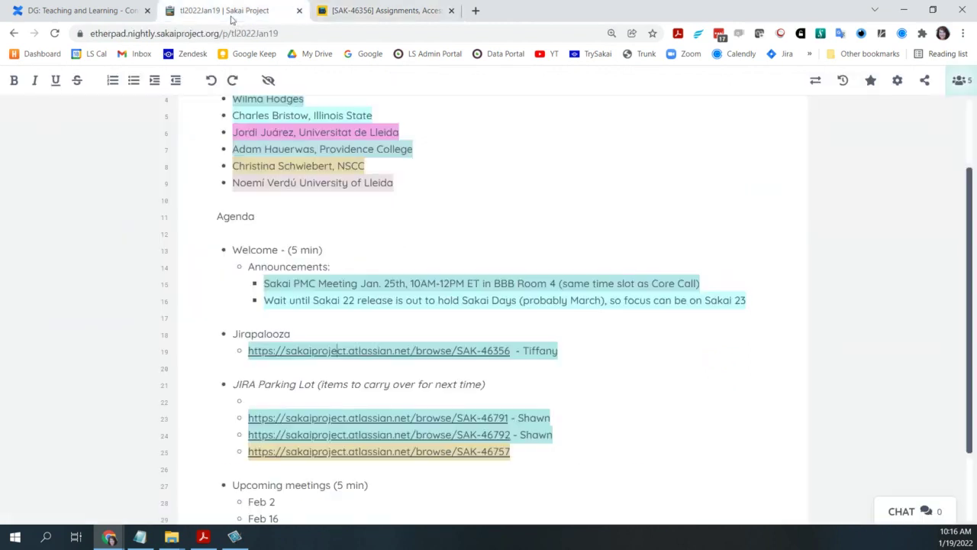
click(575, 354)
key(Return)
key(Tab)
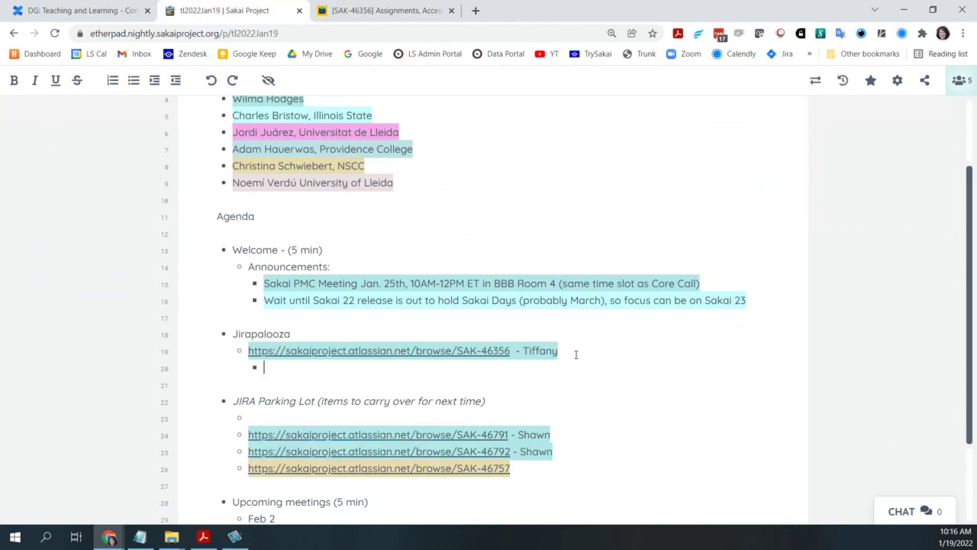
text(ask Earle if he)
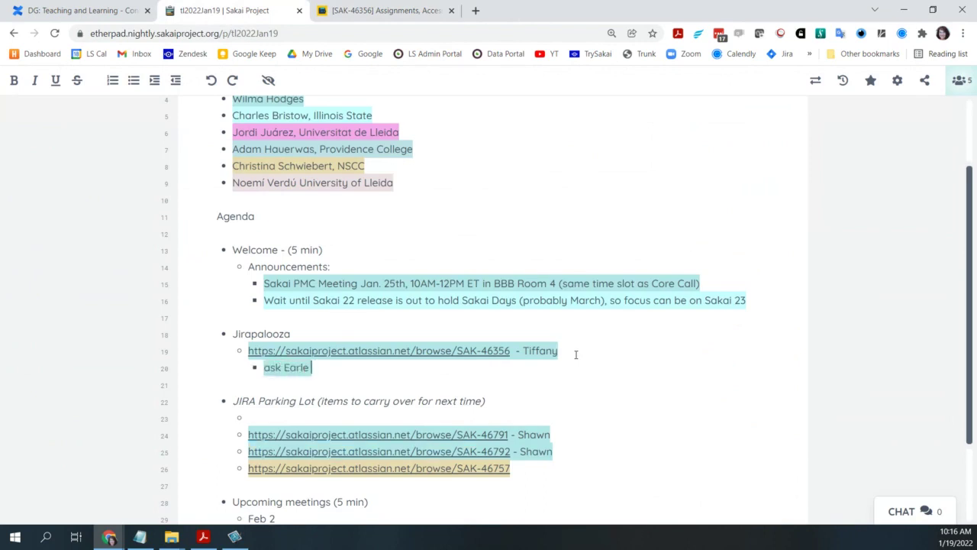
text( can p)
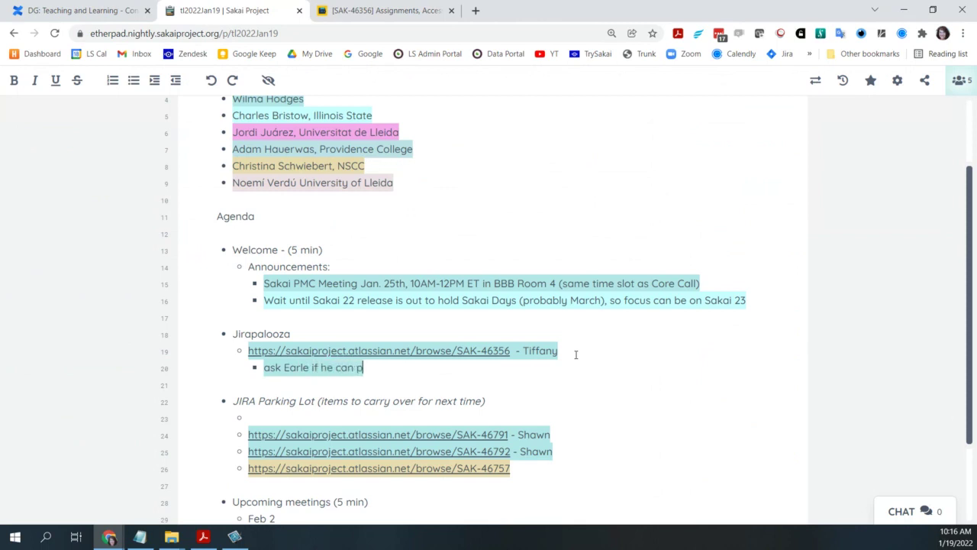
text(rovide a )
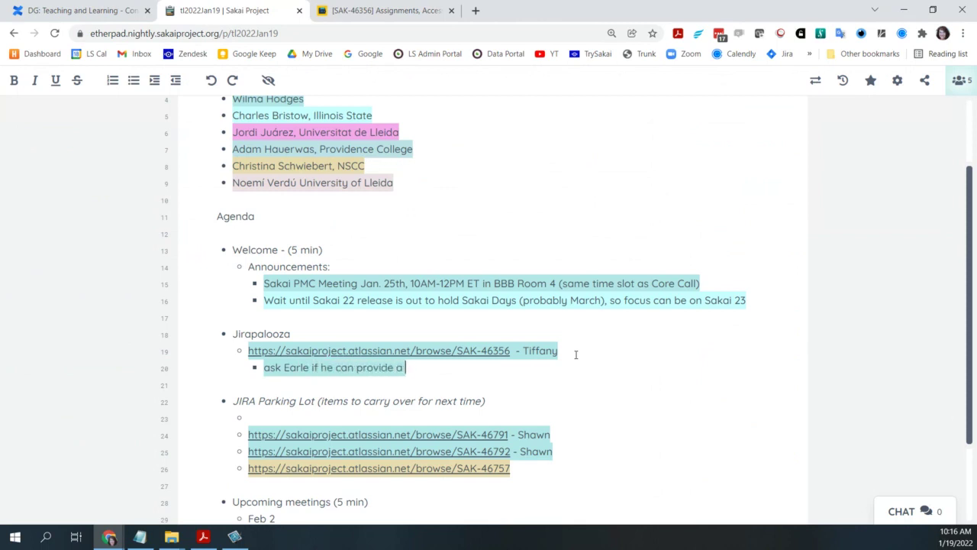
text(decision tree )
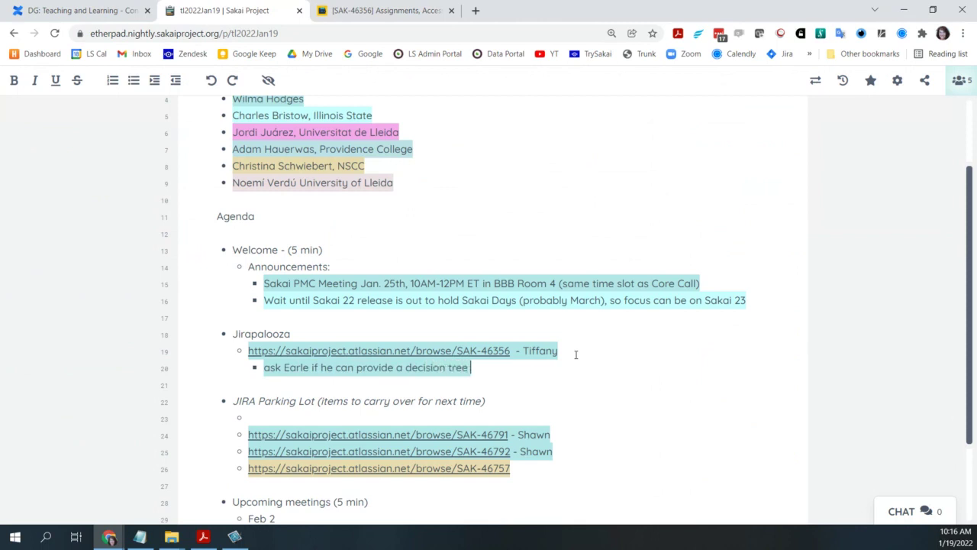
text(listing a)
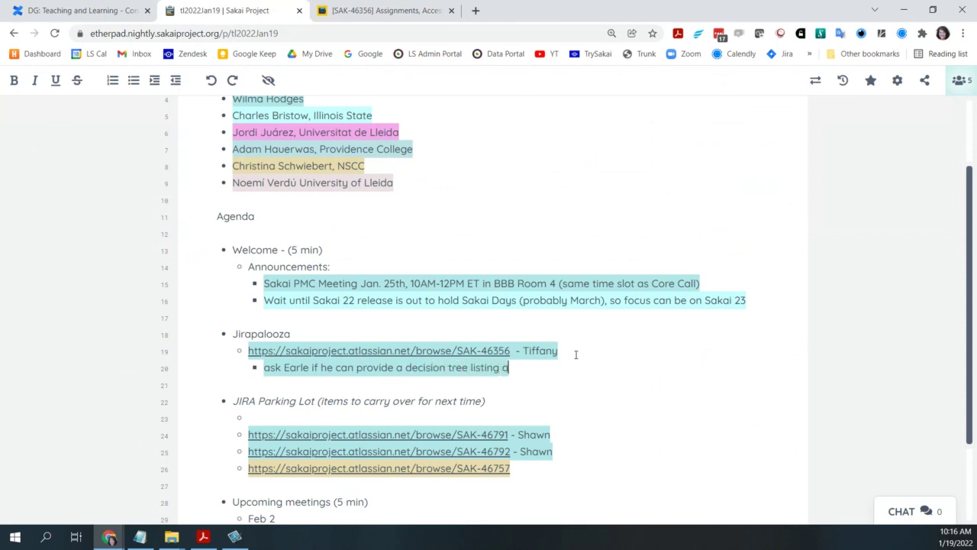
text(ll the poss)
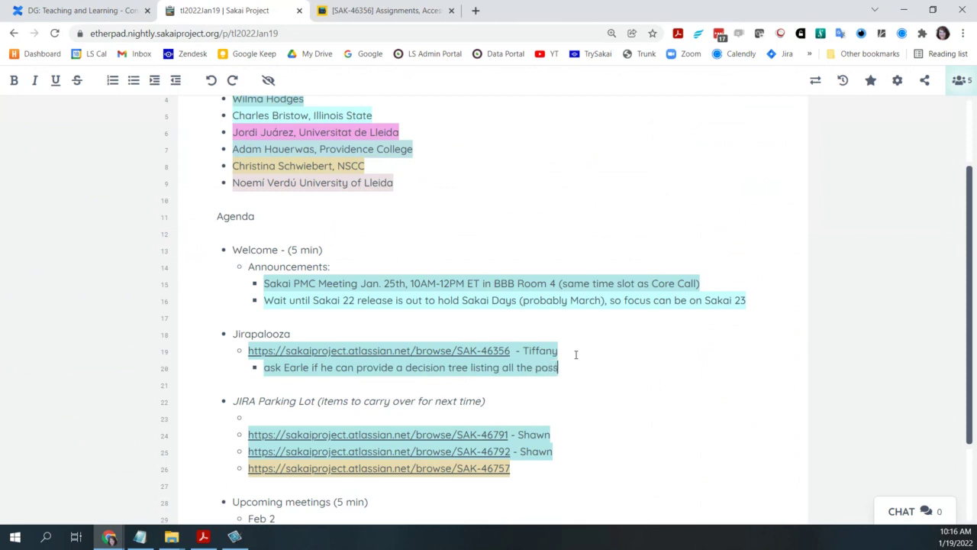
text(ible variations that mi)
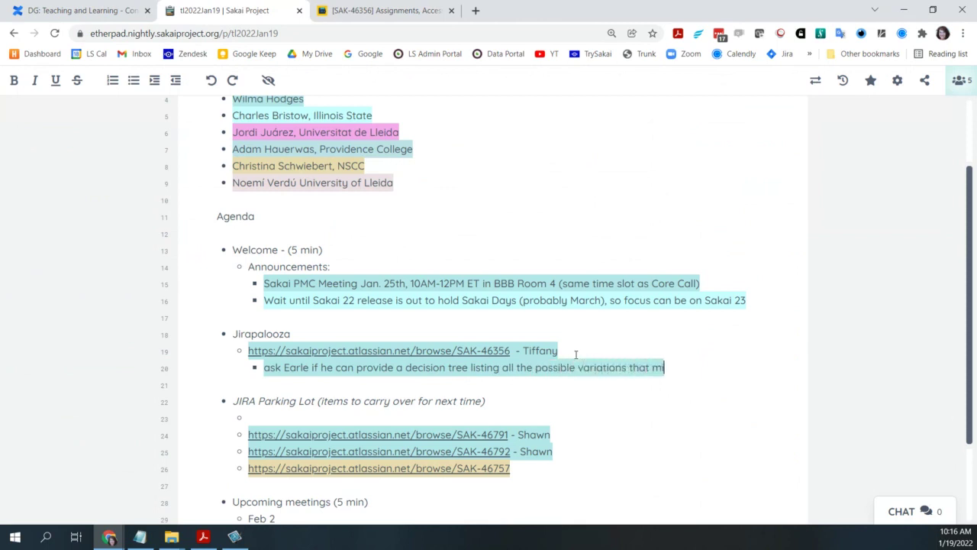
text(ght trigger )
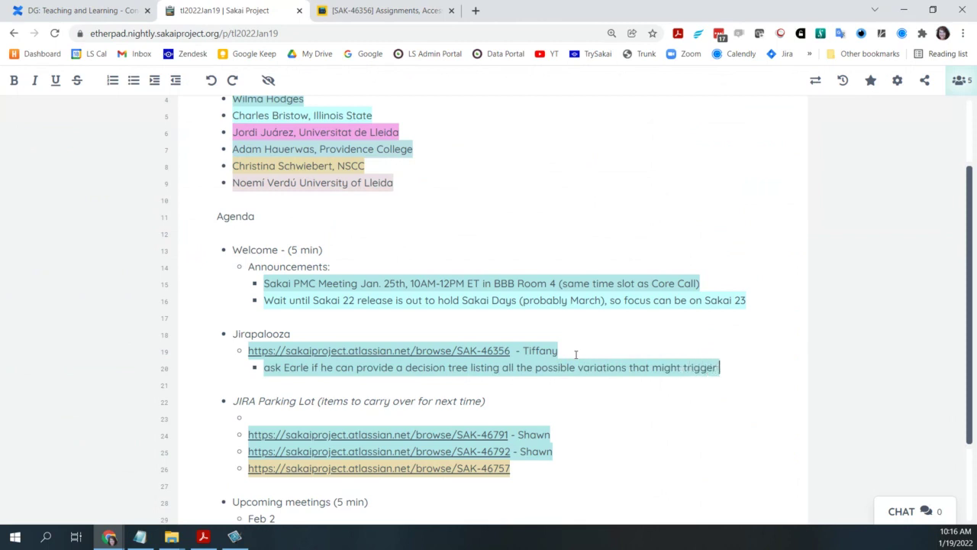
text(the wo)
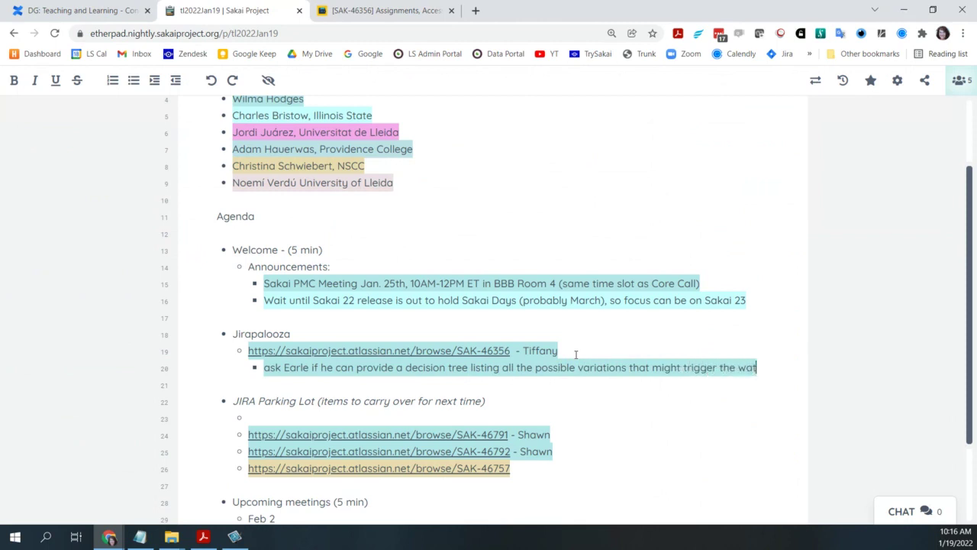
text(rning)
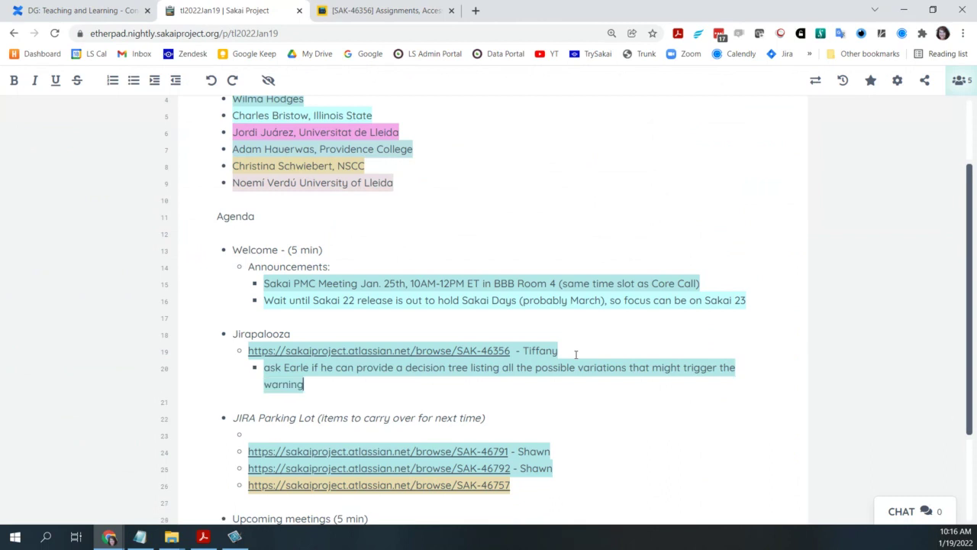
- Insert a sub-bullet directly under SAK-46356, above the decision tree request, starting "T&L agrees in theory, but comments in the jira also state that"
key(Up)
key(Left)
key(Left)
key(Left)
key(Left)
key(Home)
key(Return)
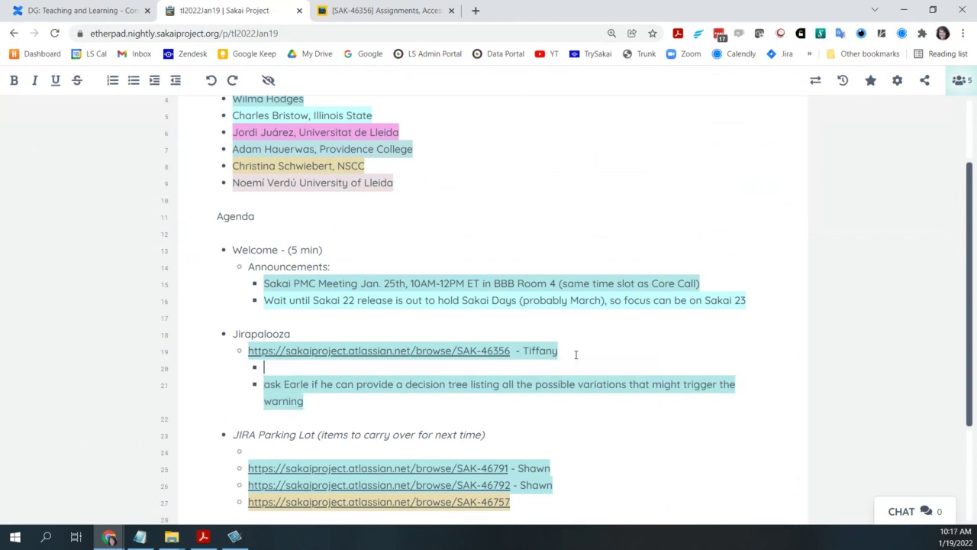
text(T&L agrees )
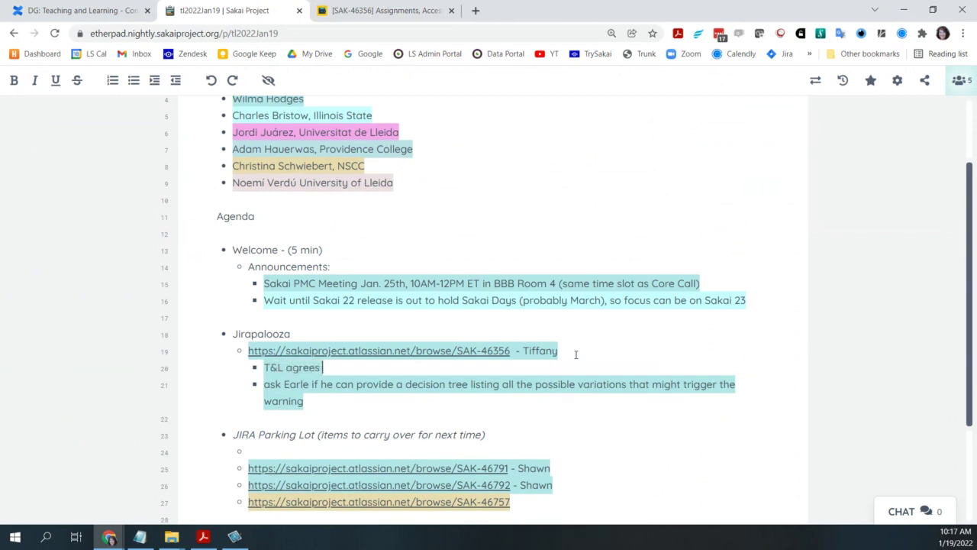
text(in theory, b)
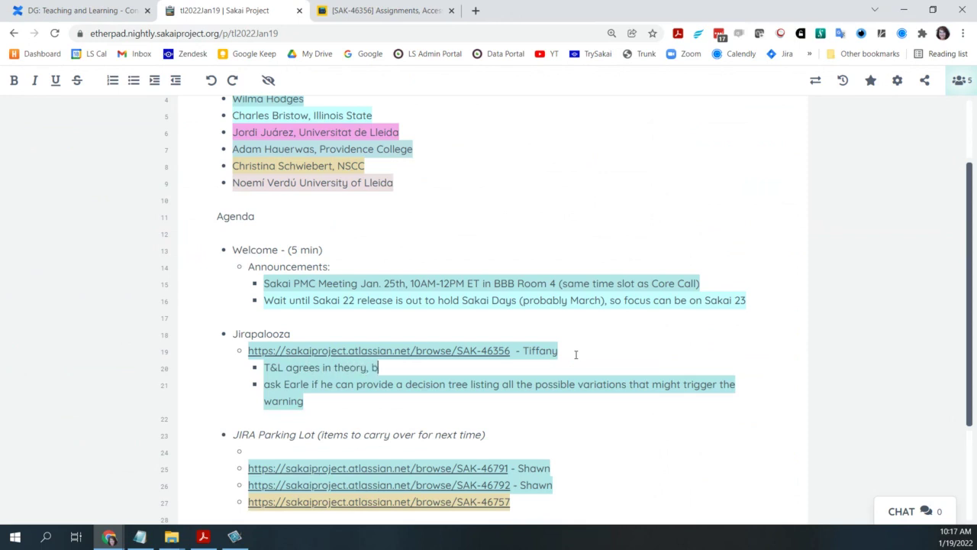
text(ut comm)
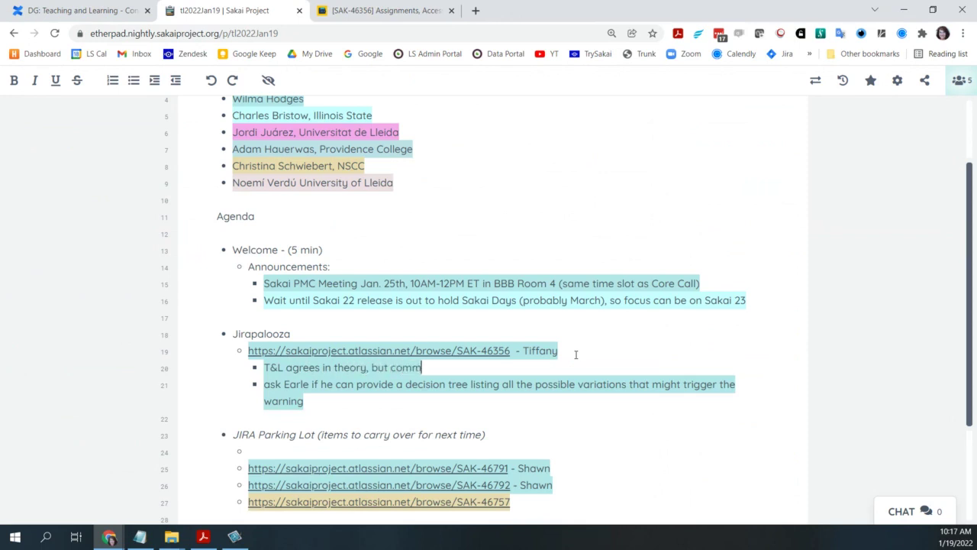
text(ents in the )
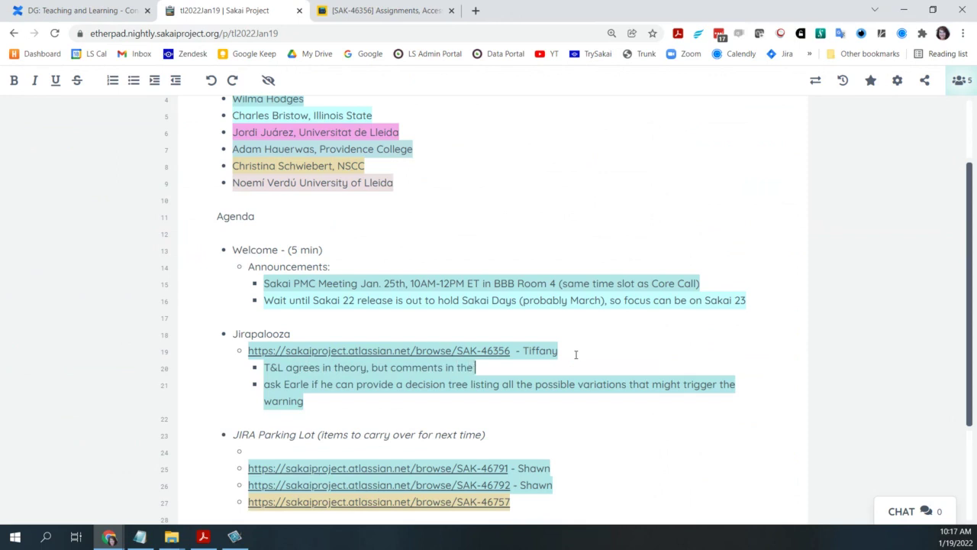
text(jira also)
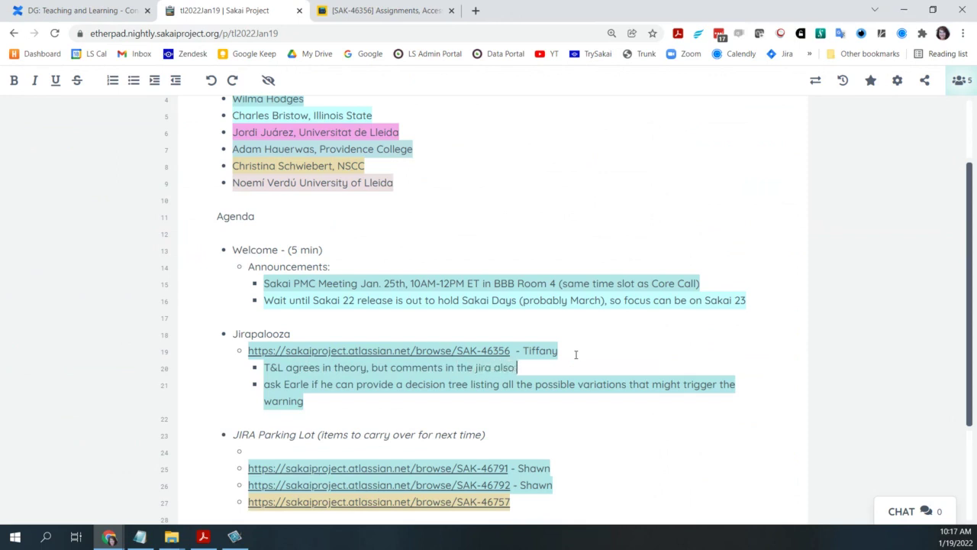
text( state that )
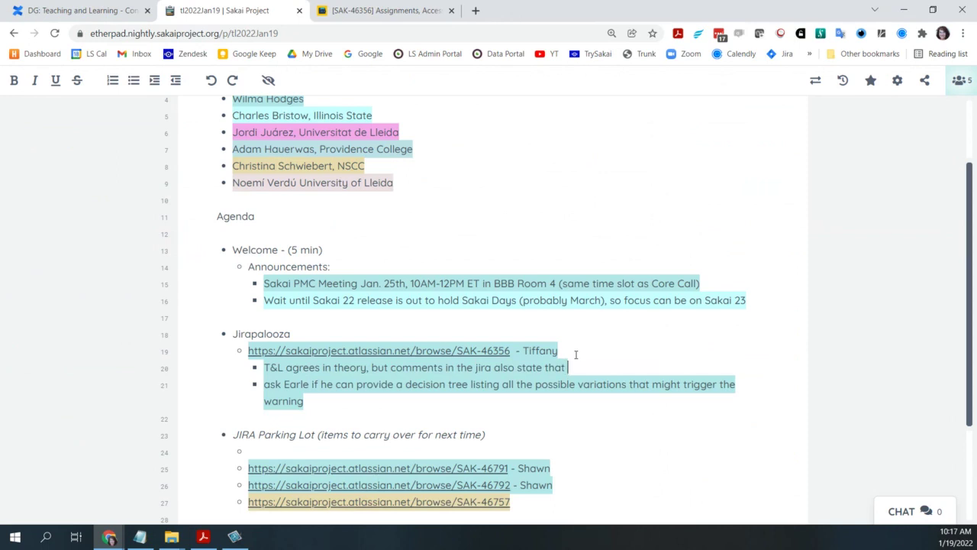
- Complete the T&L sub-bullet with "text for warning messages for each possible variation of error need to be written up - lots of work!"
text(text for warning)
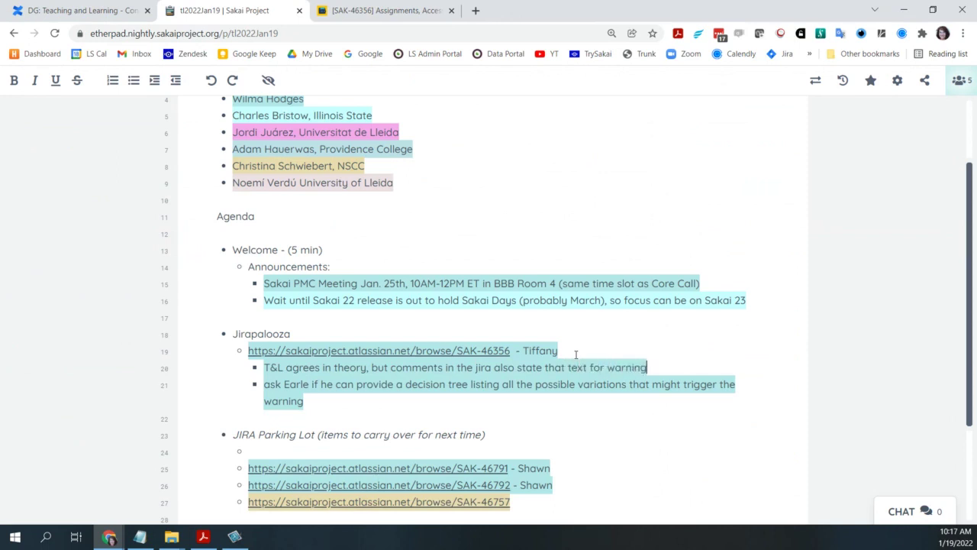
text( messages )
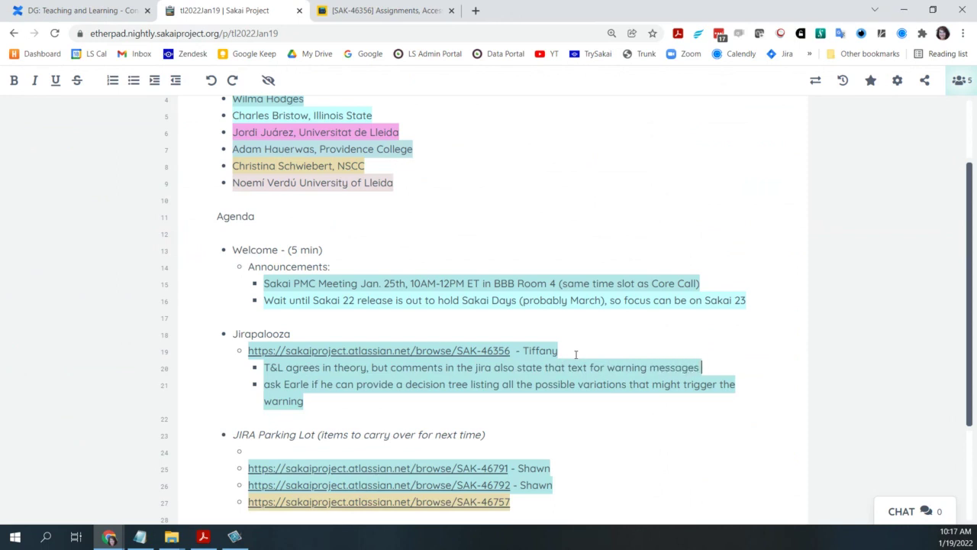
text(for each p)
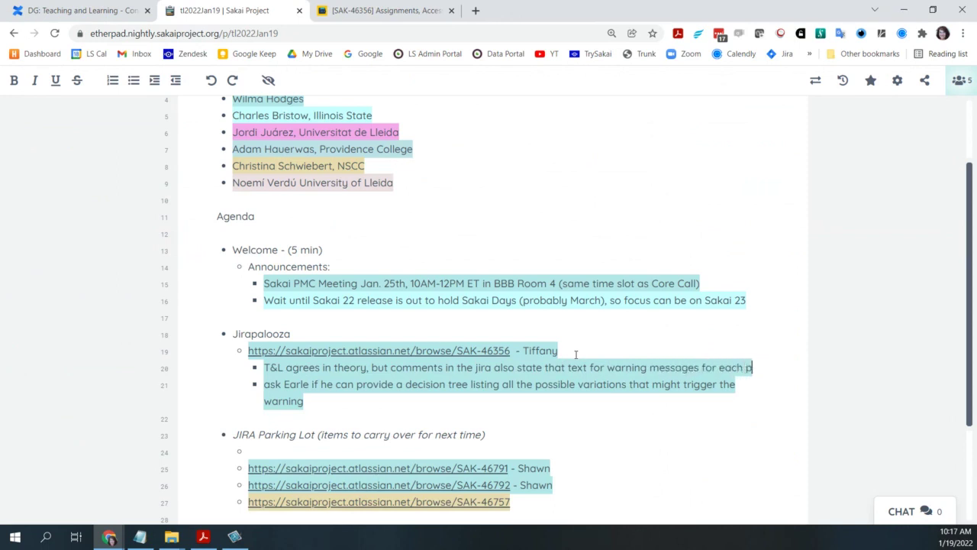
text(ossible )
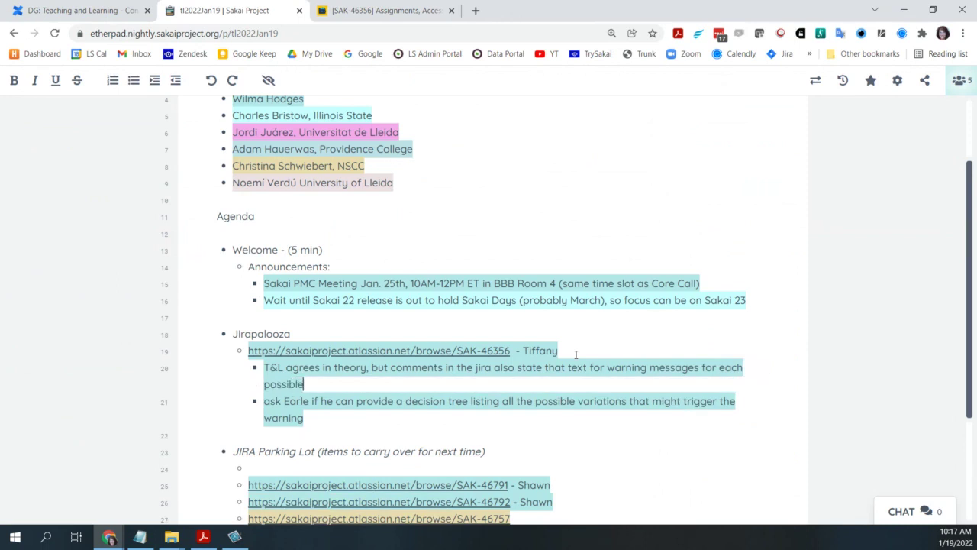
text(variation )
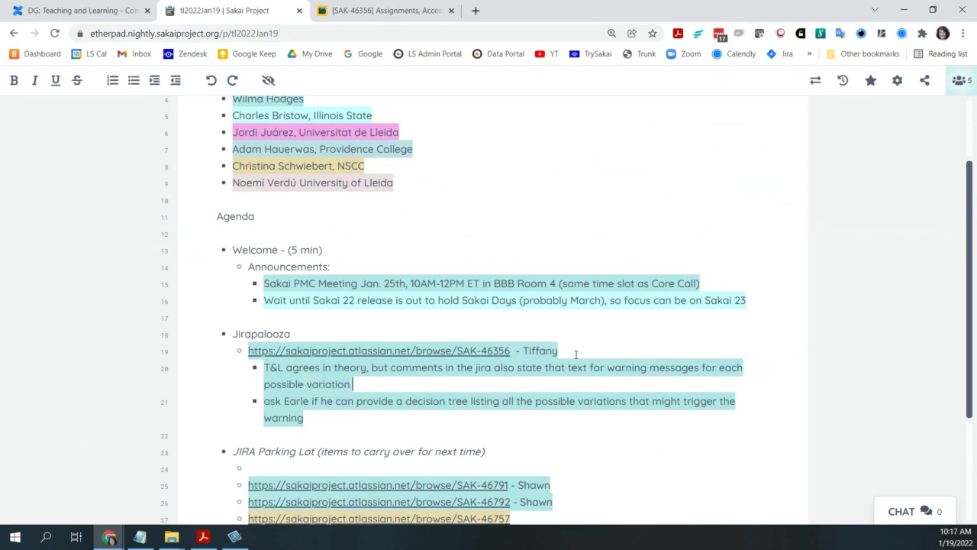
text(of error)
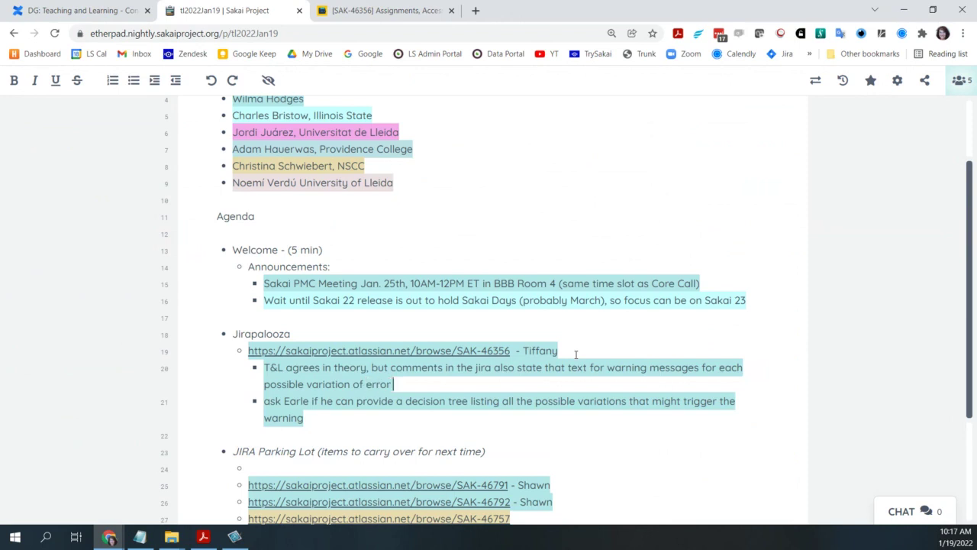
text( need to be)
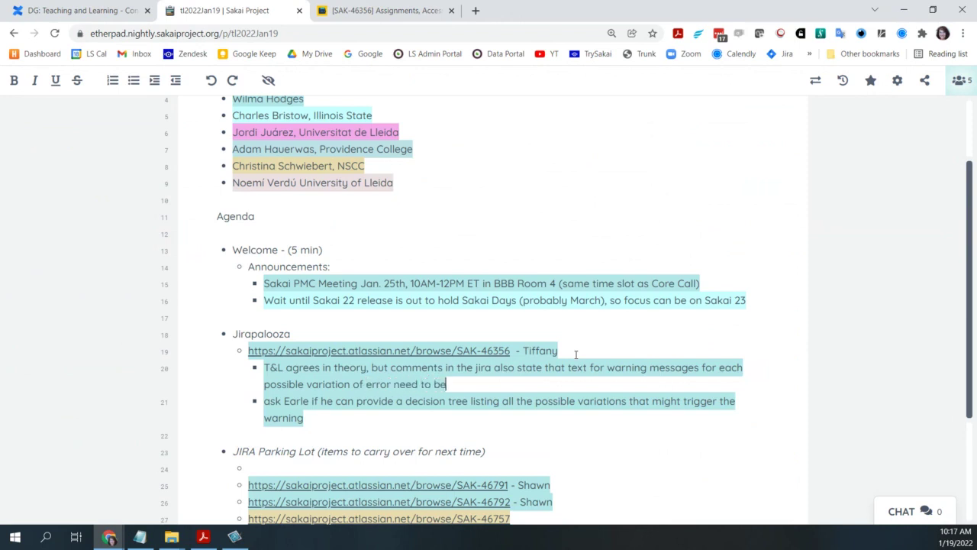
text( written u)
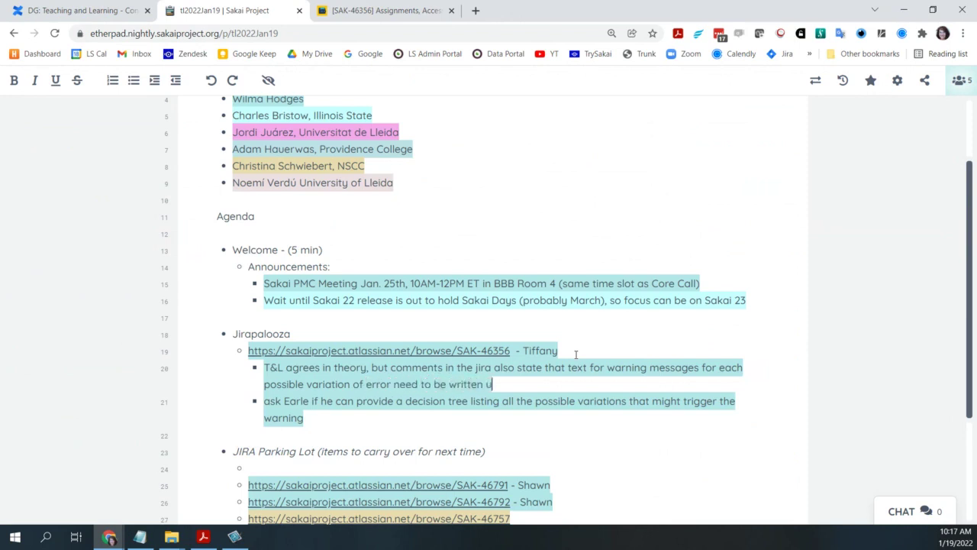
text(p)
text( - lots of )
text( - lots of work!)
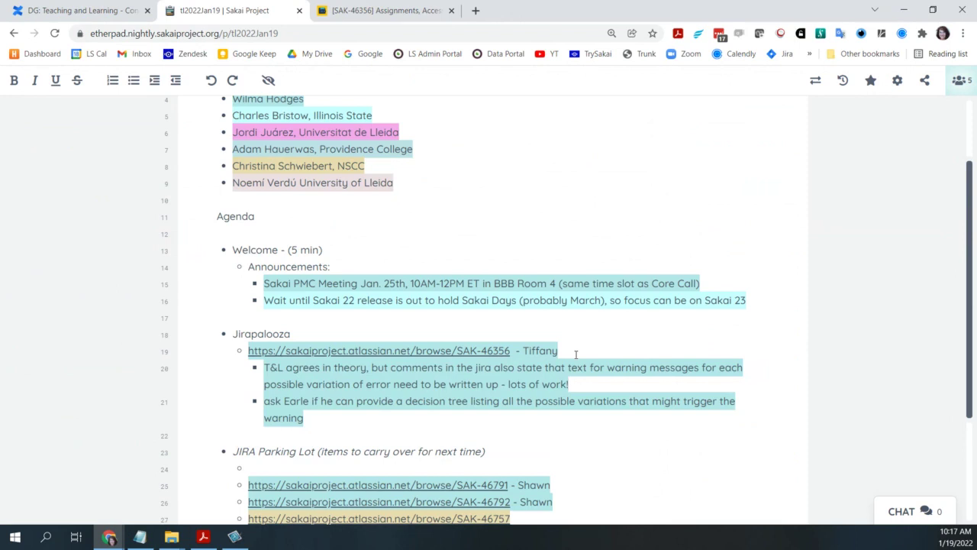
click(361, 427)
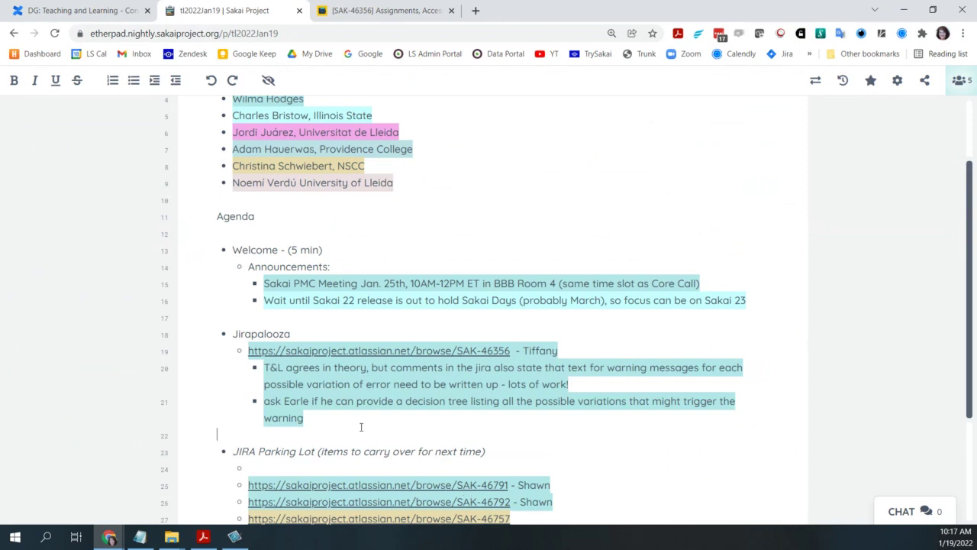
- Open the Sakai Confluence dashboard in a new tab, look over its working groups, and check the DG: Teaching and Learning page
click(476, 11)
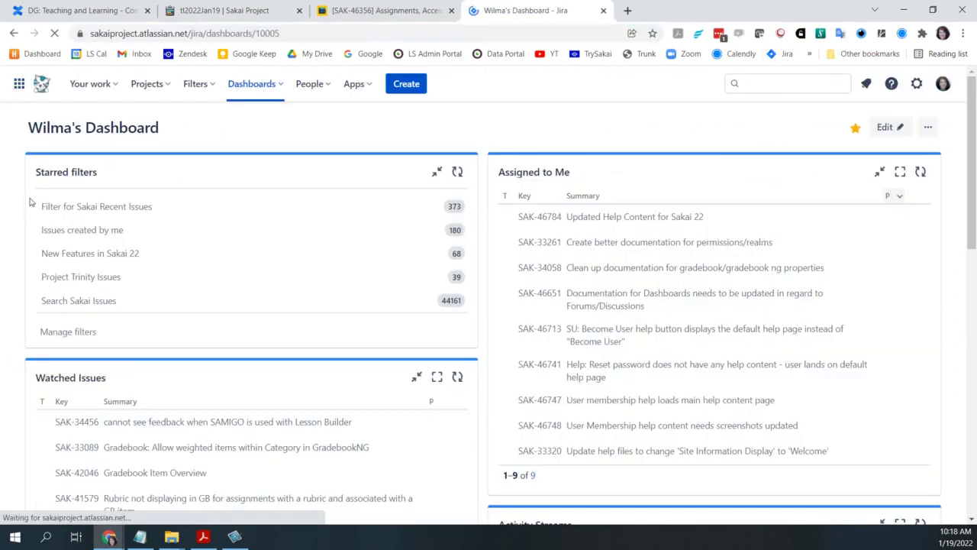
click(19, 83)
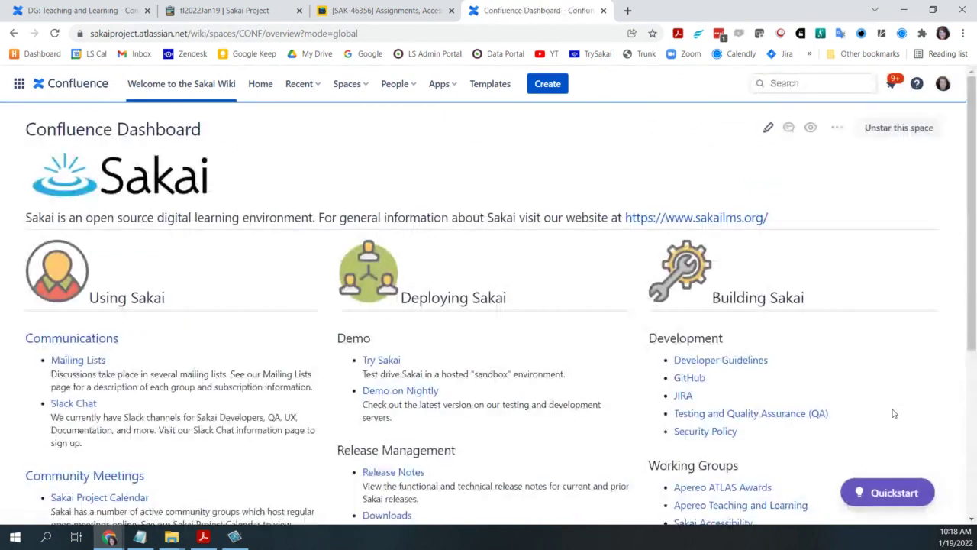
scroll(896, 405, down, 2)
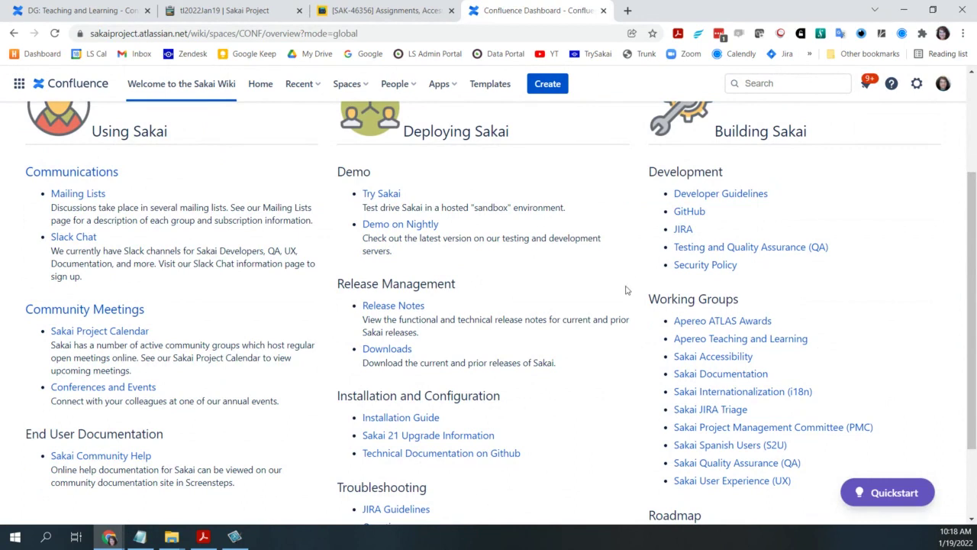
scroll(626, 290, up, 2)
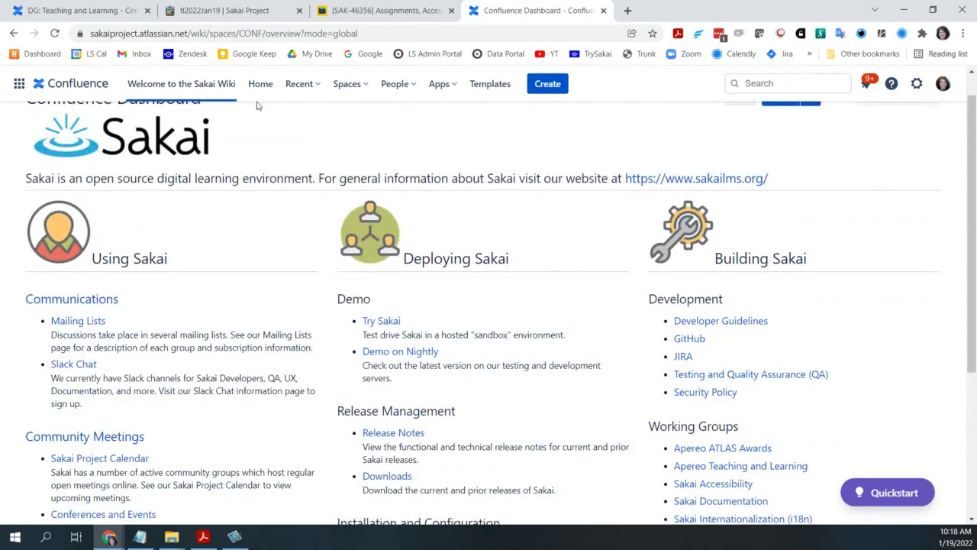
click(76, 11)
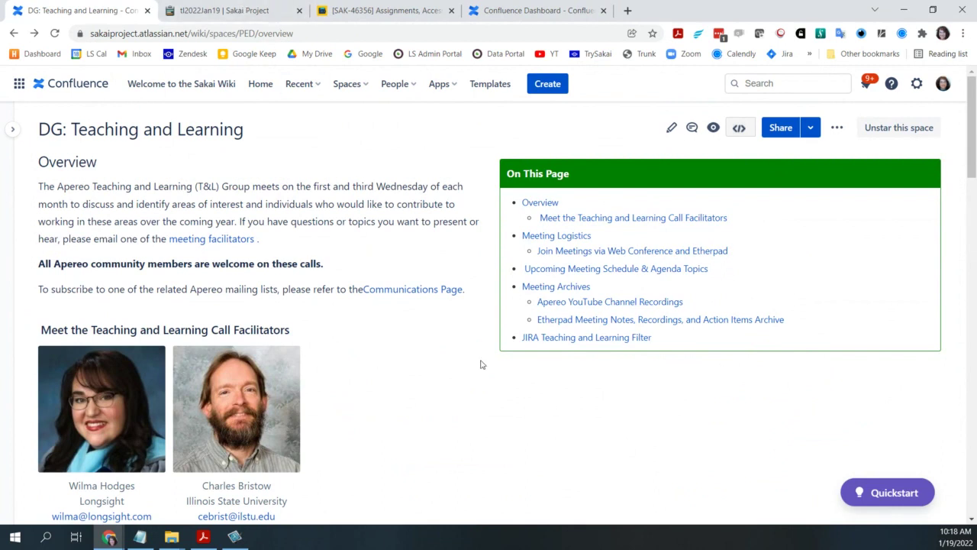
- In the Etherpad agenda, add a last sub-bullet under SAK-46356 starting "CHeck with UX to see if they want to schedule a combined"
click(229, 10)
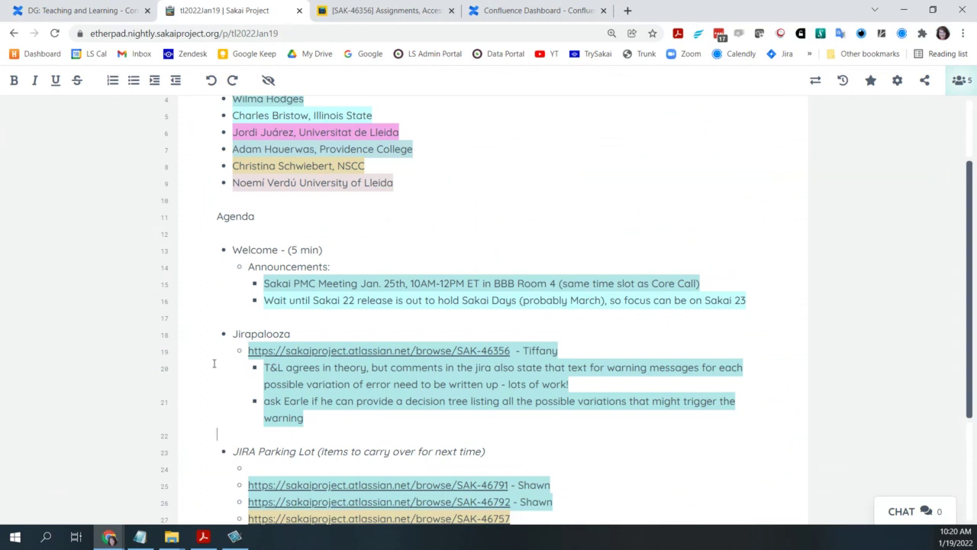
click(320, 423)
key(Return)
text(CHeck with U)
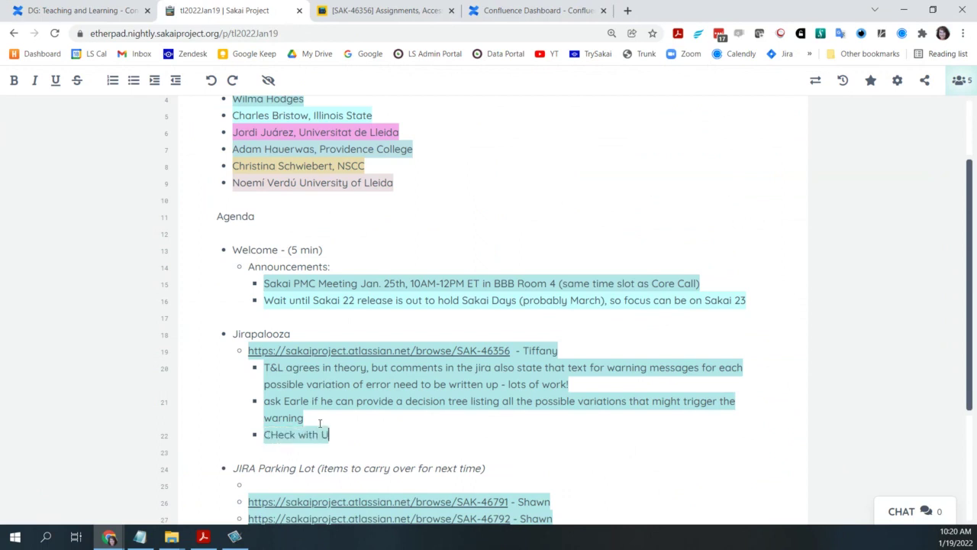
text(X to see if t)
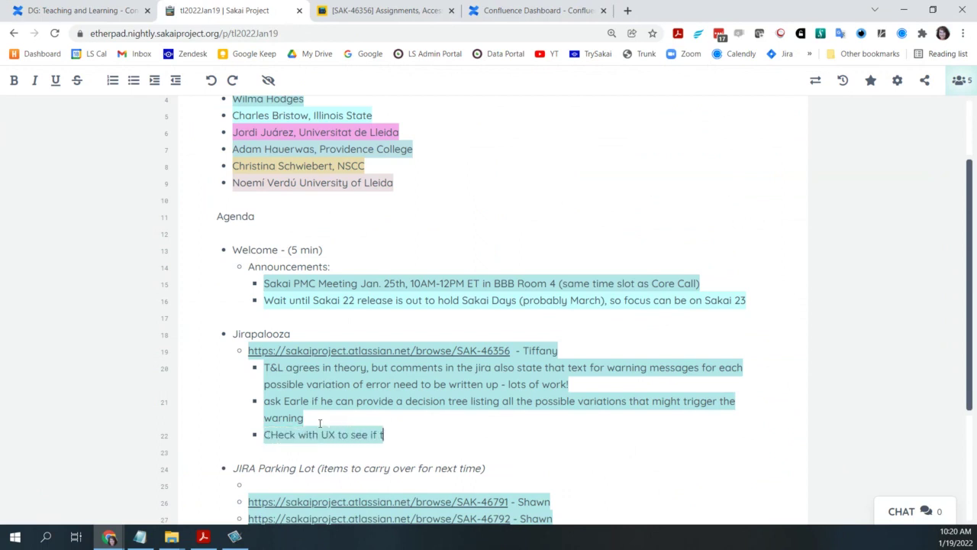
text(hey want to sc)
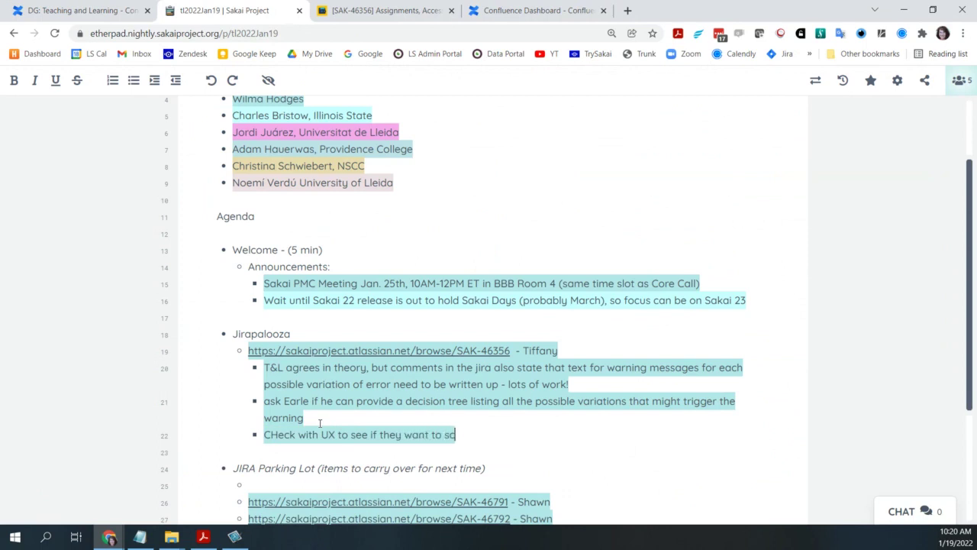
text(hedule a )
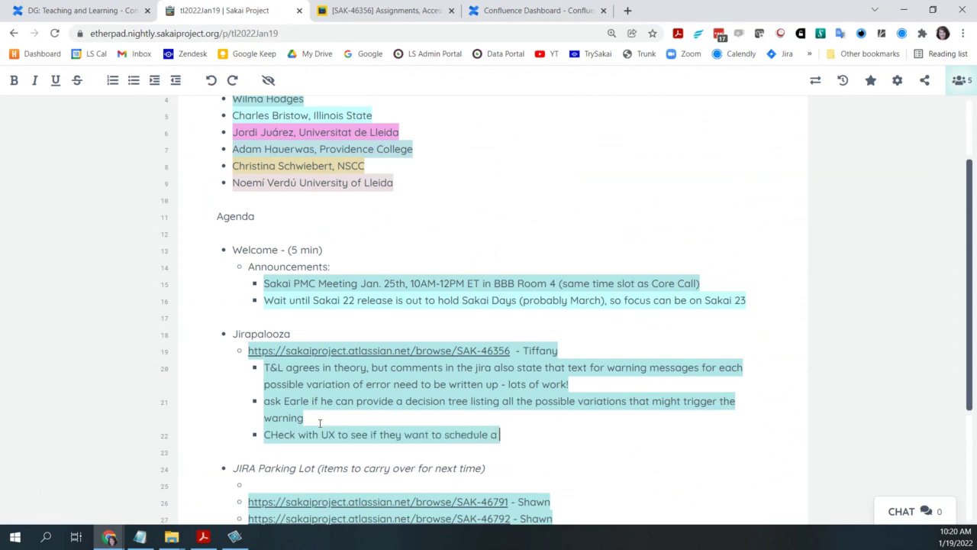
text(combined)
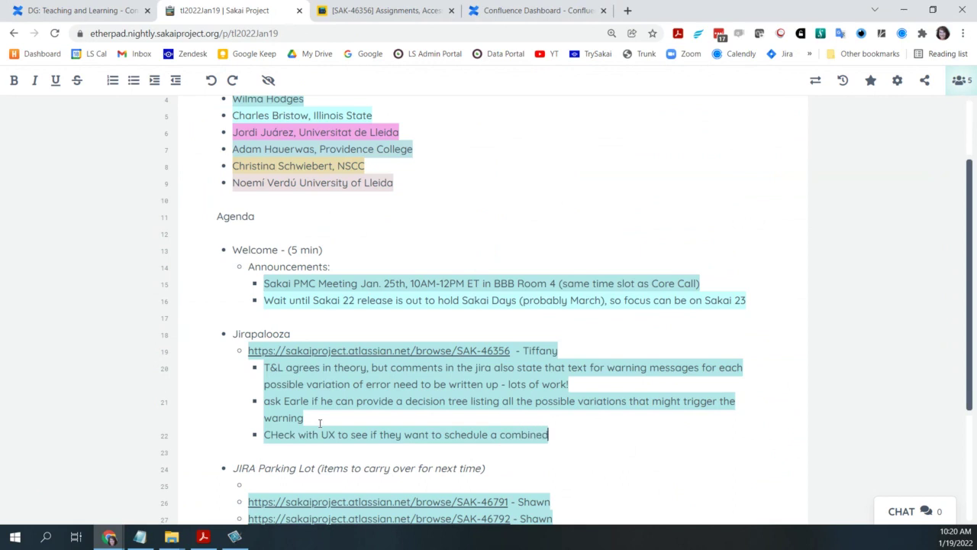
- Finish the UX sub-bullet with "cross-group working session to map out all the various error messages" and start an empty bullet below it
text( cross-g)
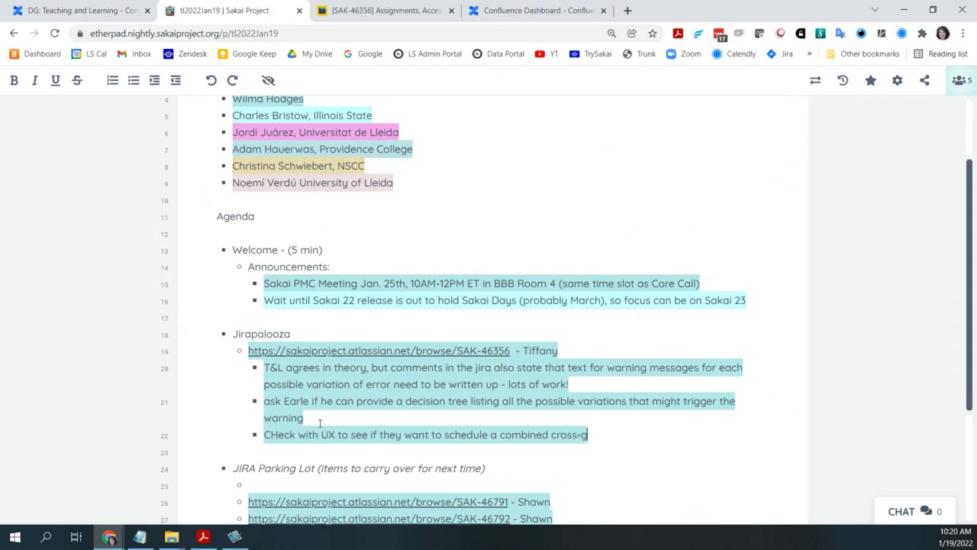
text(roup working)
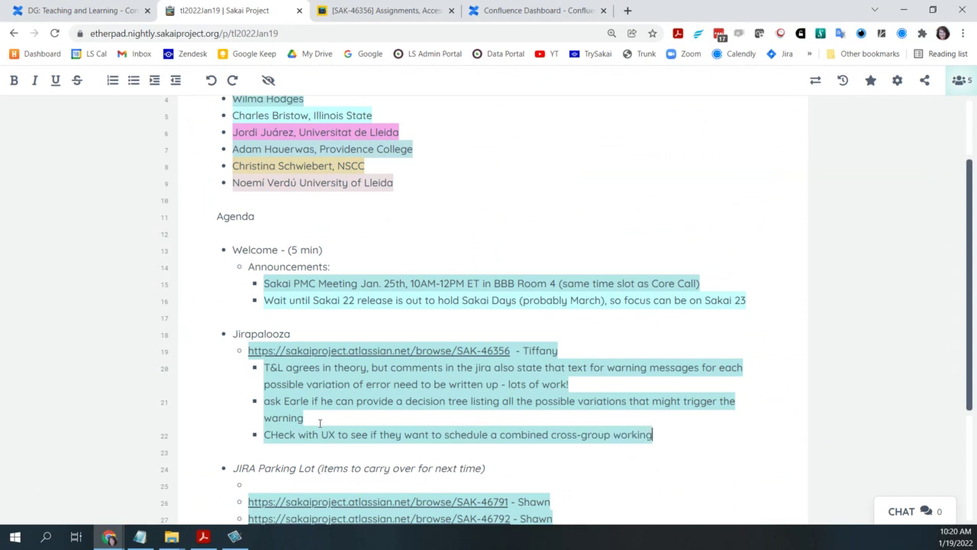
text( session to )
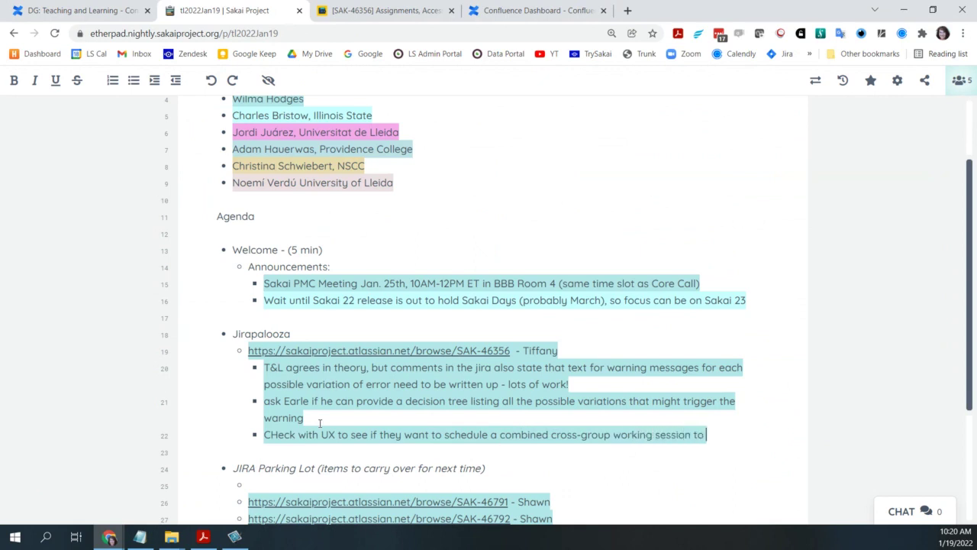
text(map out all t)
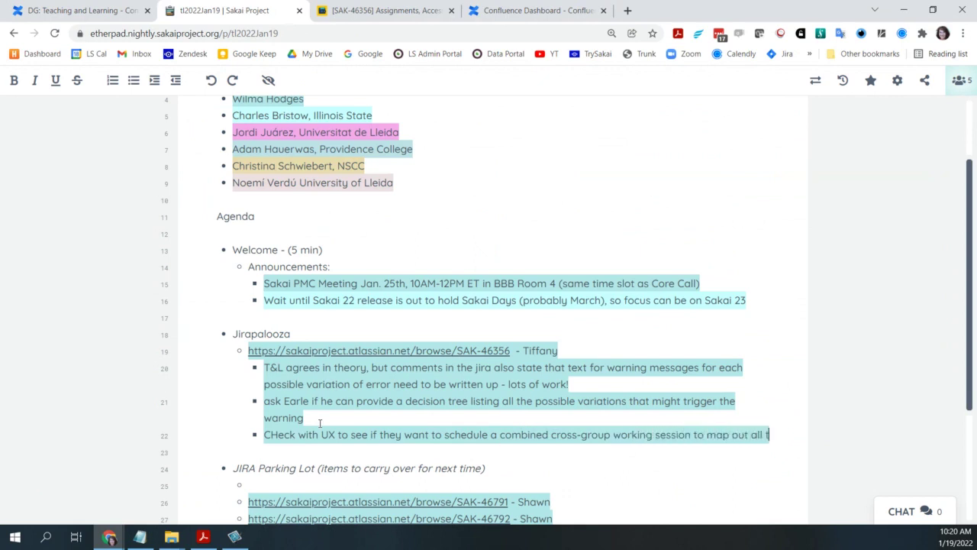
text(he variou)
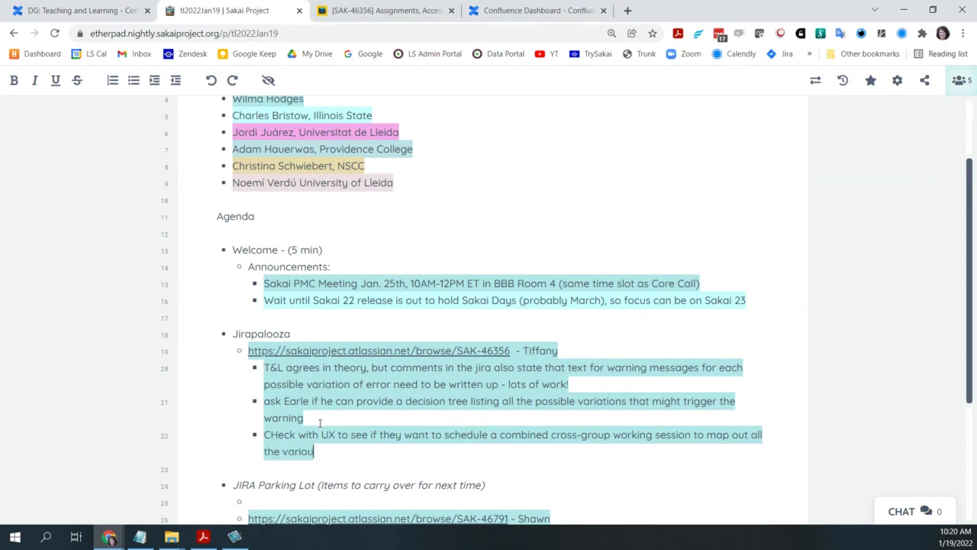
text(s error message)
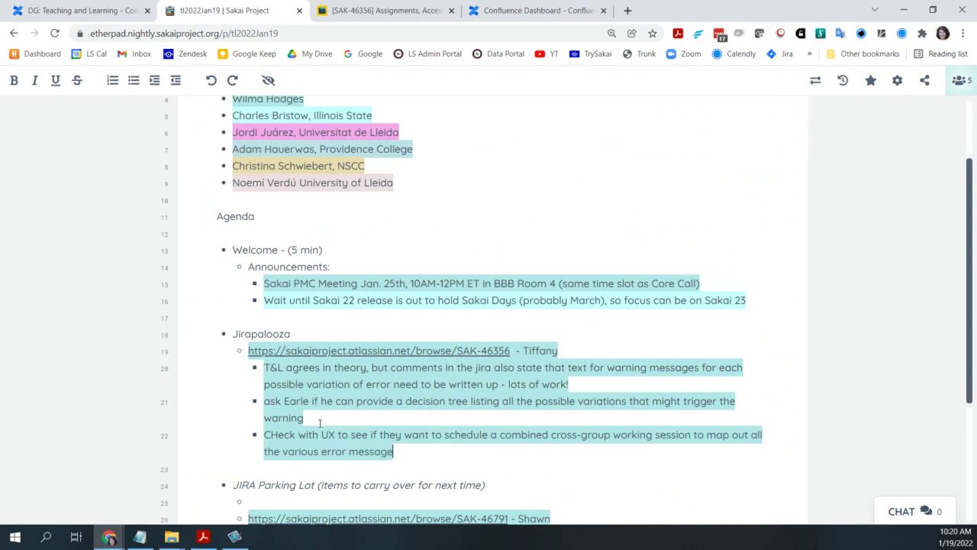
text(s)
key(Return)
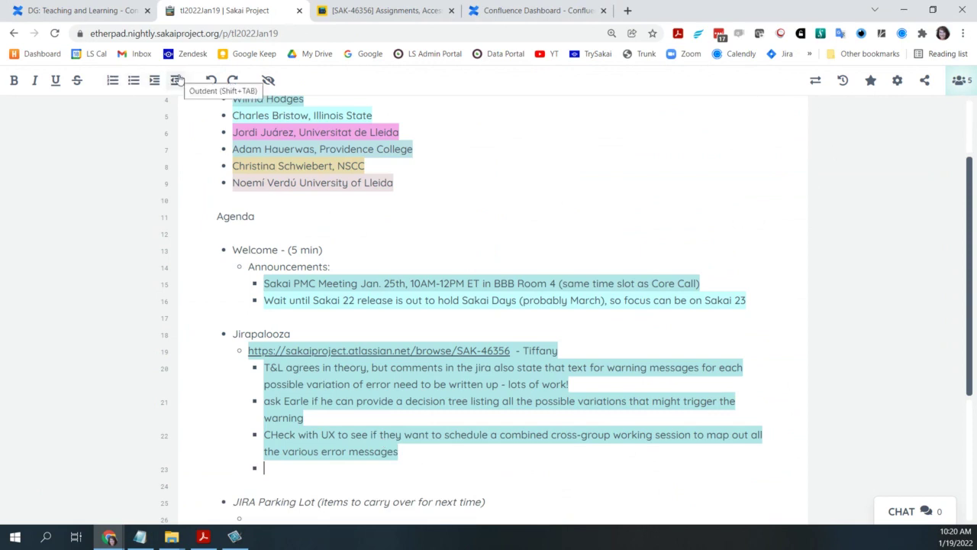
- Outdent the empty Jirapalooza bullet to the issue-link level and copy the SAK-46791 entry from the JIRA Parking Lot into it
click(175, 81)
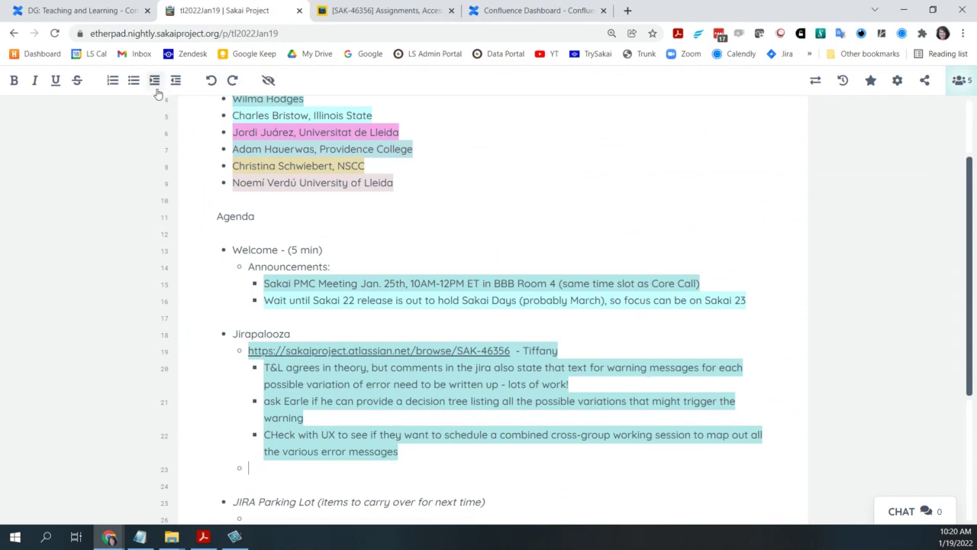
click(175, 81)
click(155, 81)
scroll(513, 321, down, 3)
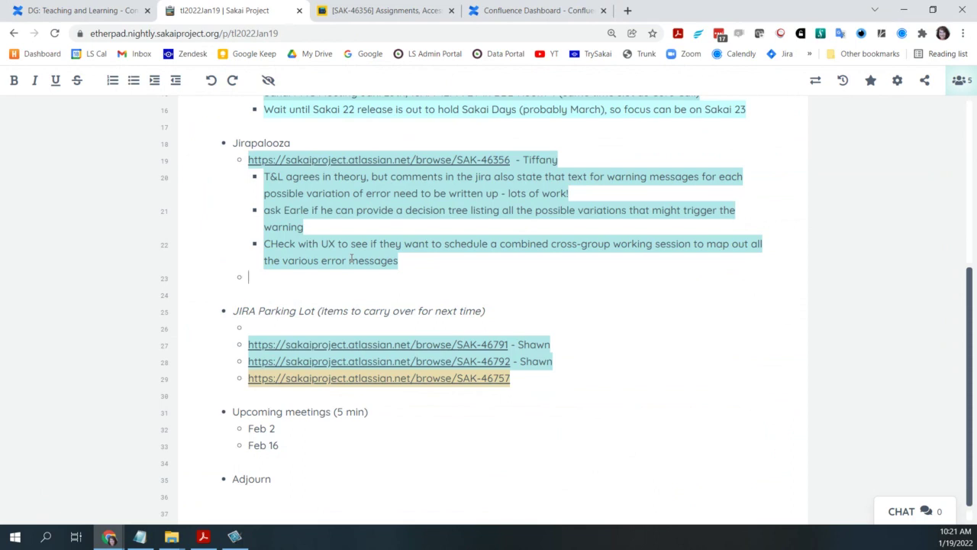
drag(554, 345, 251, 347)
key(ctrl+c)
click(249, 278)
key(ctrl+v)
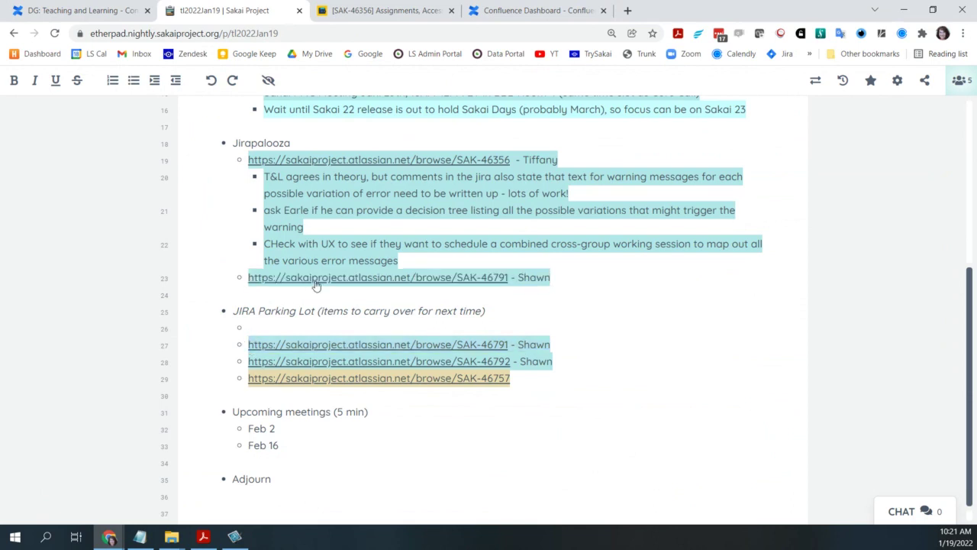
- Open the SAK-46791 issue from the agenda and read its description and comments
click(317, 282)
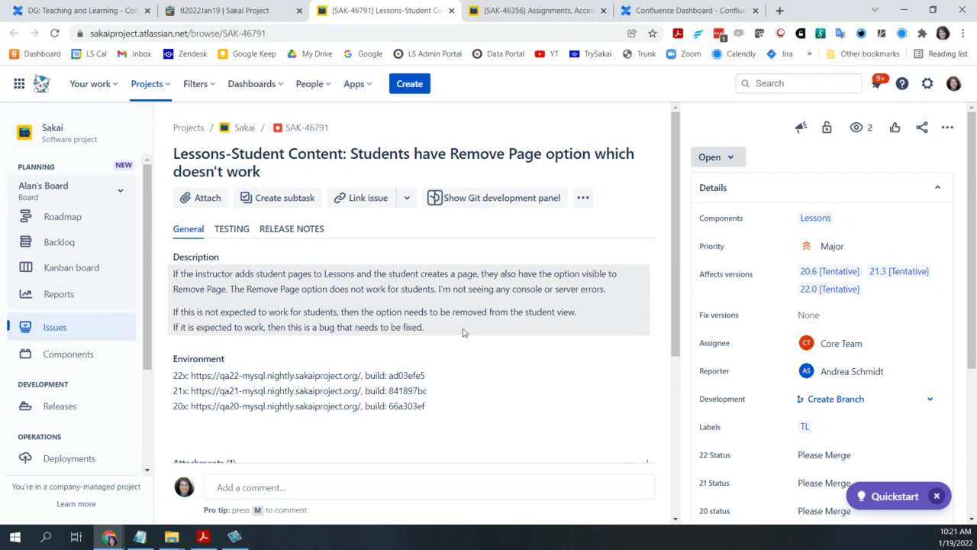
scroll(554, 366, down, 3)
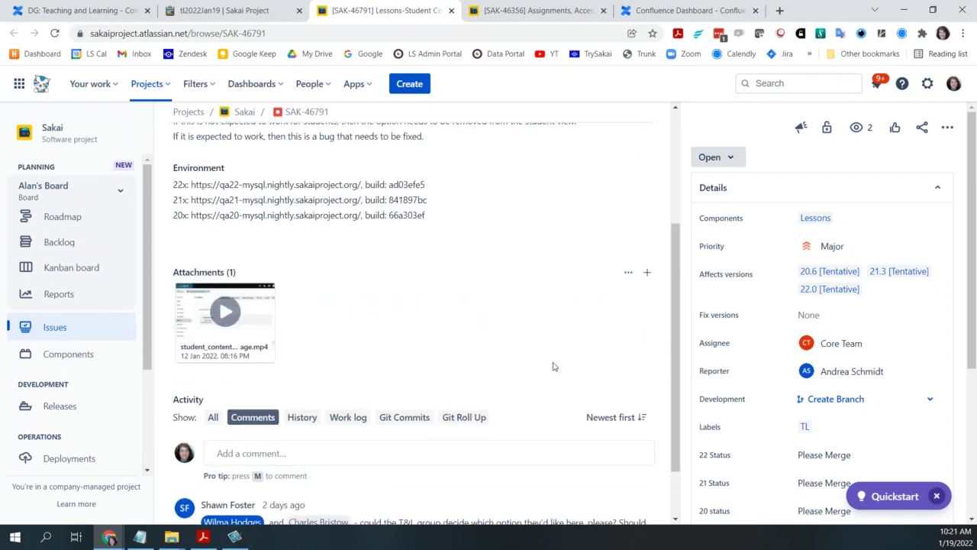
scroll(555, 367, down, 1)
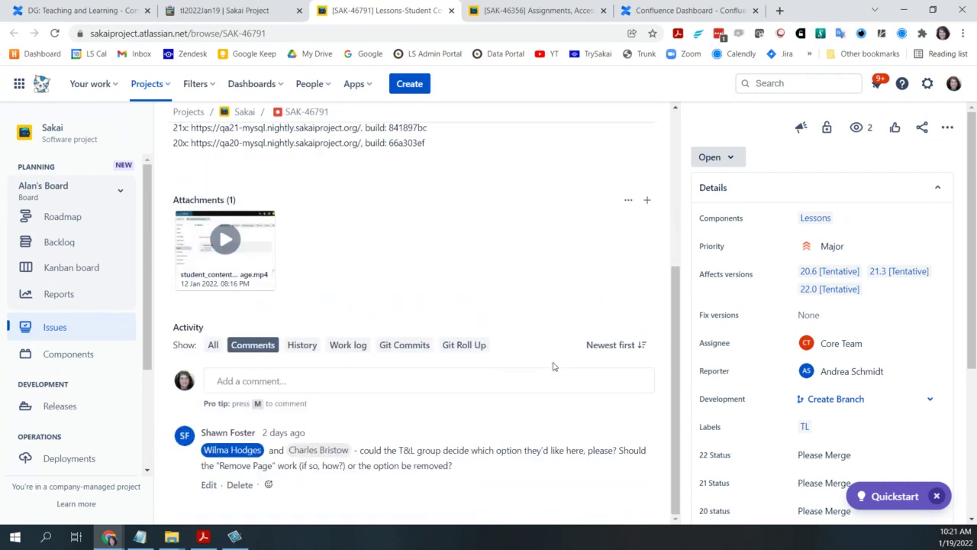
- Watch the attached student content video demonstrating the Remove Page option, close it, and review the issue's environment and comments again
click(246, 272)
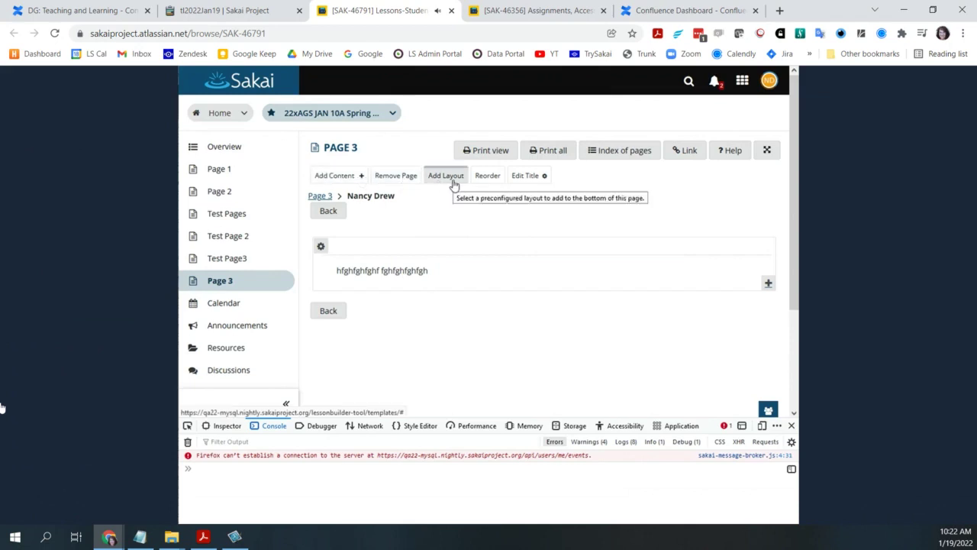
click(404, 182)
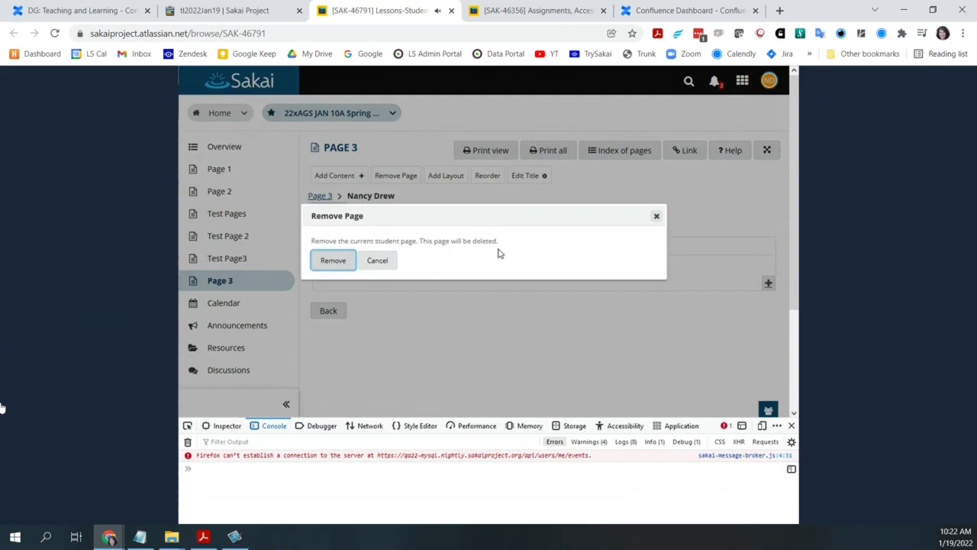
click(334, 262)
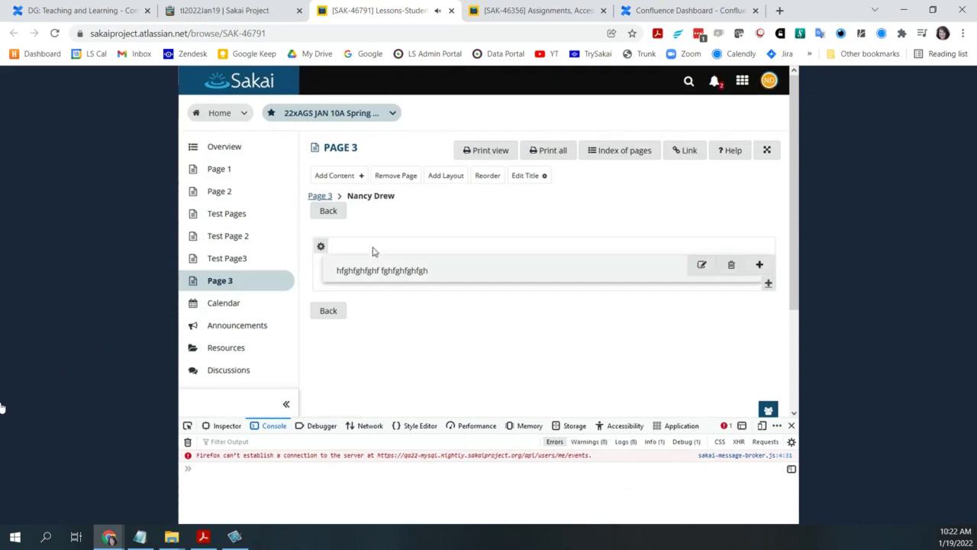
click(317, 196)
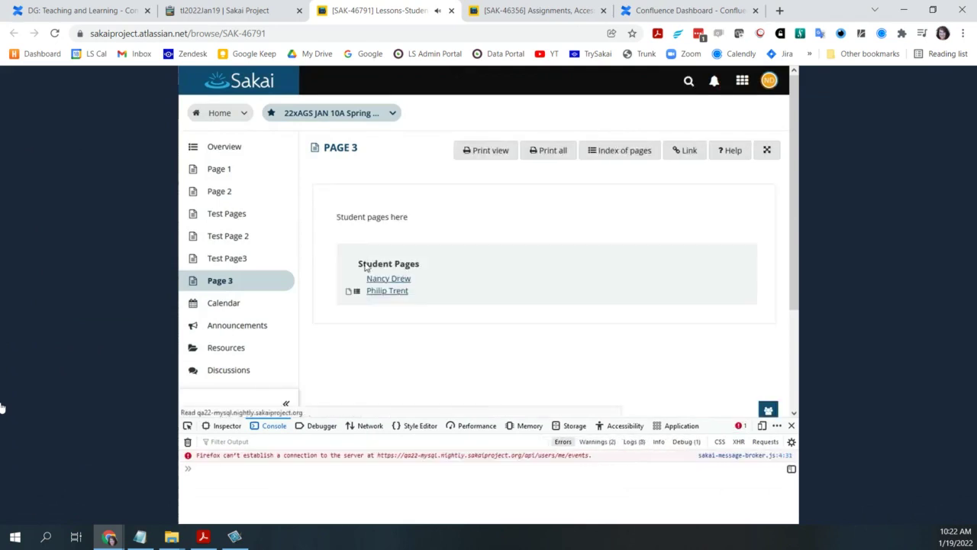
click(388, 279)
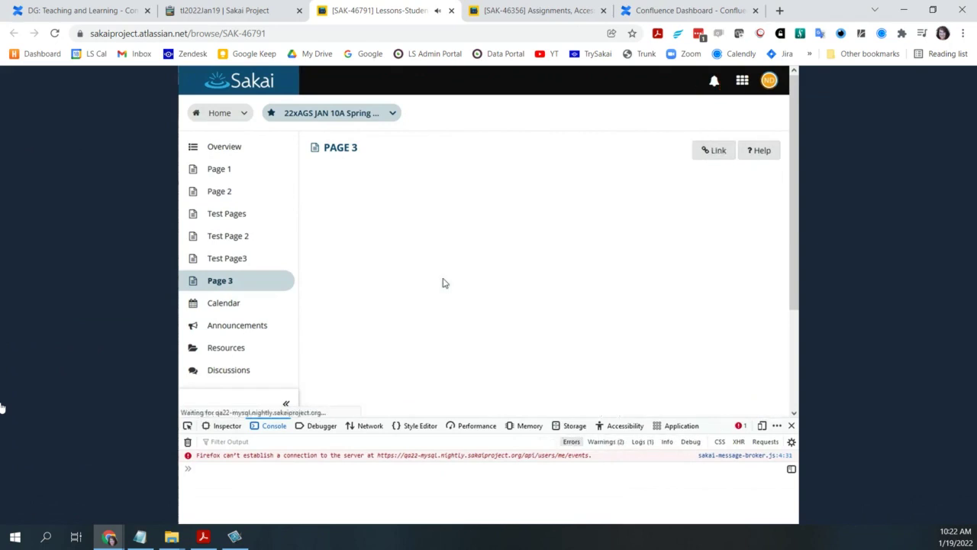
click(320, 197)
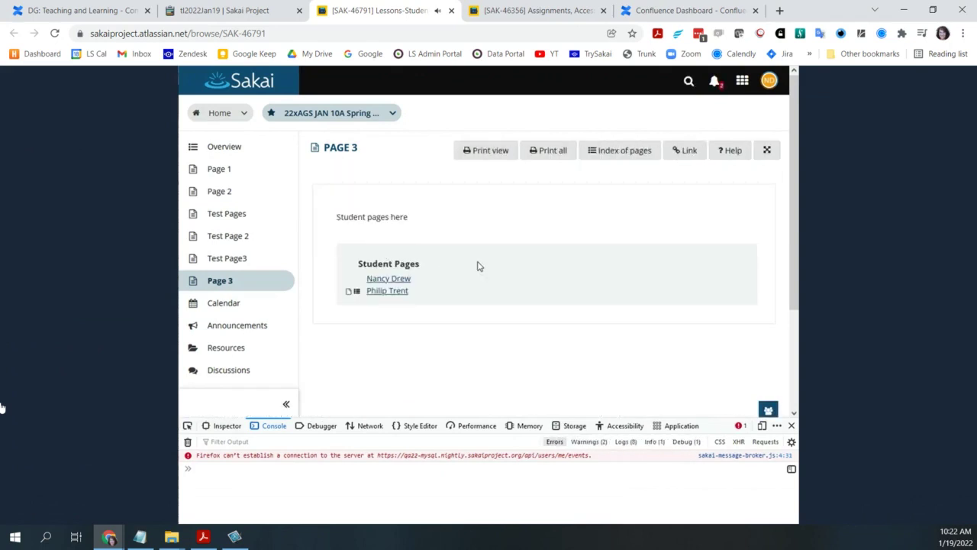
click(391, 279)
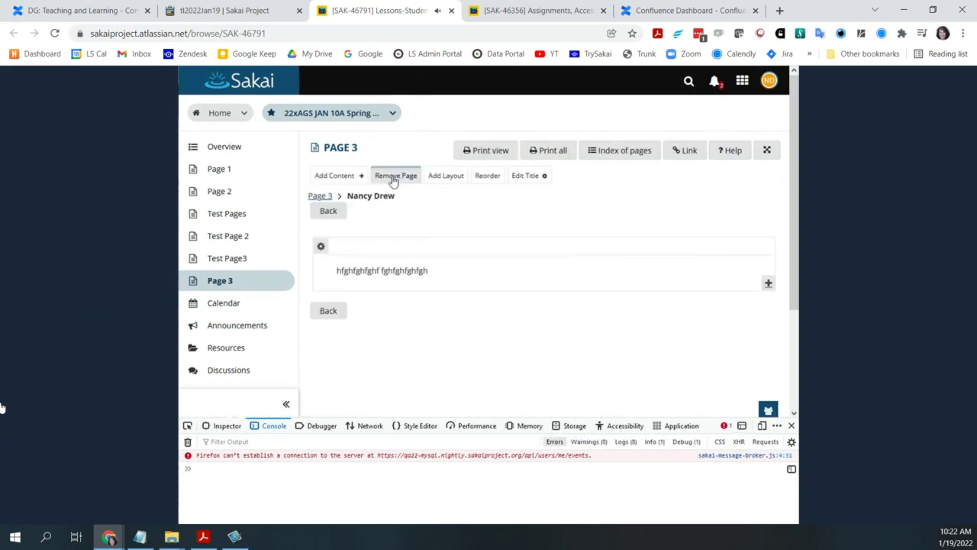
mouse_move(360, 417)
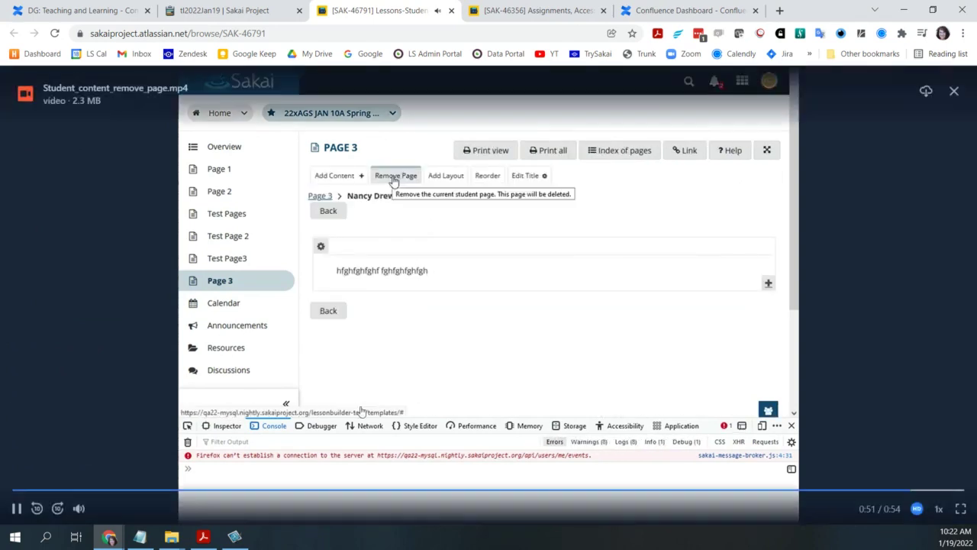
click(955, 91)
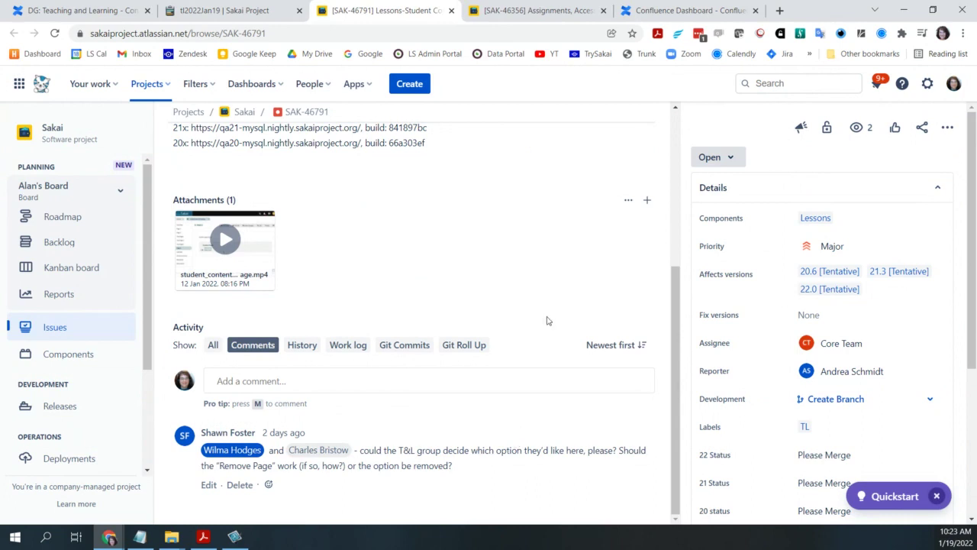
scroll(547, 320, up, 3)
scroll(547, 321, down, 2)
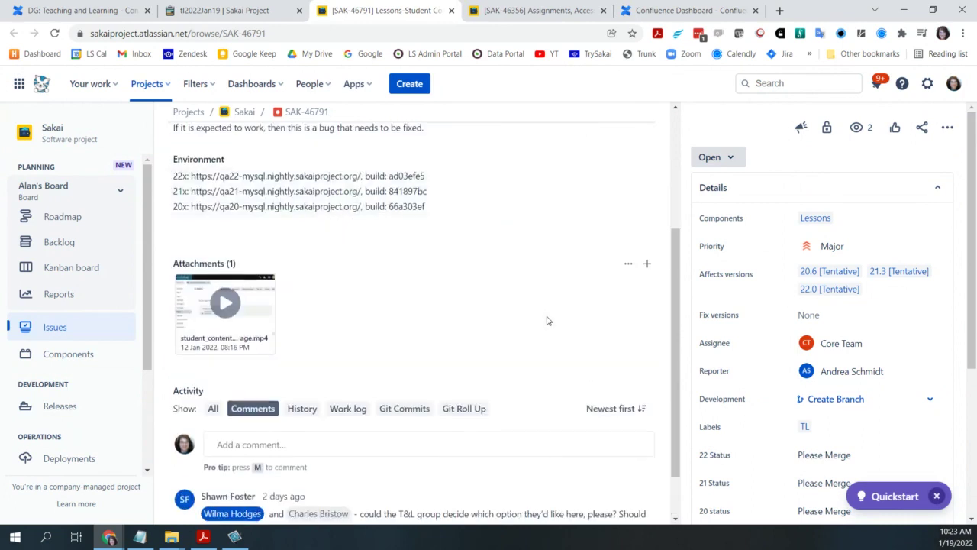
scroll(546, 321, down, 1)
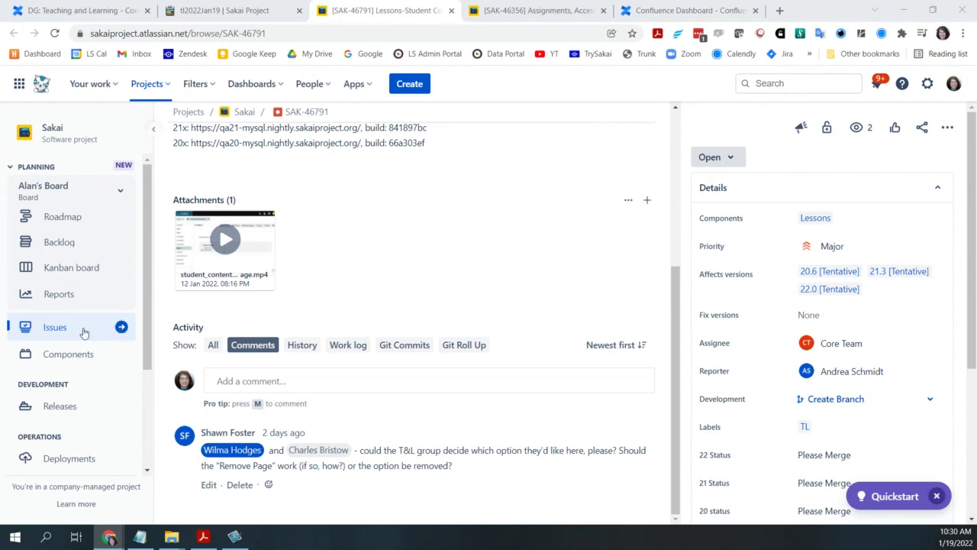
- Place the cursor after the agenda's SAK-46791 entry, then replay the issue's attached video from a later point and pause it
click(228, 11)
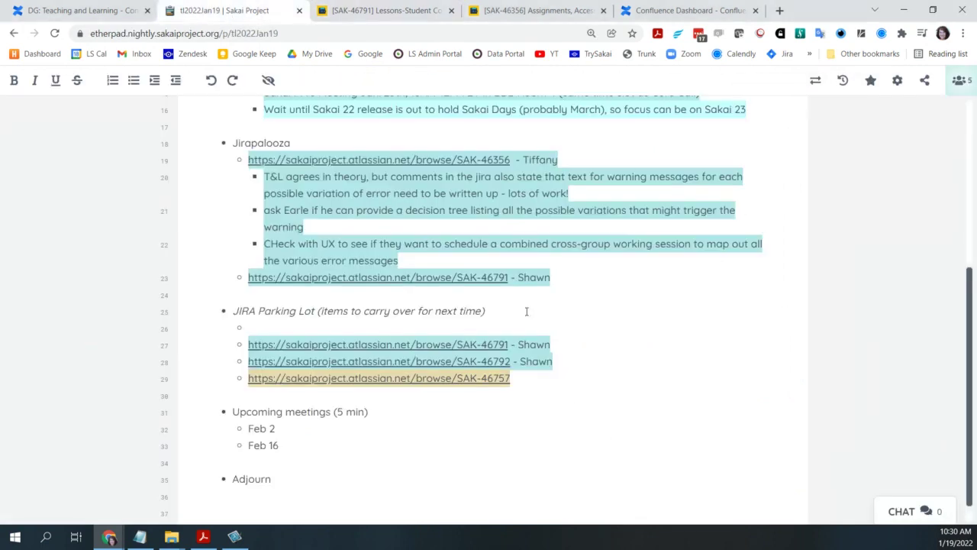
click(561, 280)
click(355, 10)
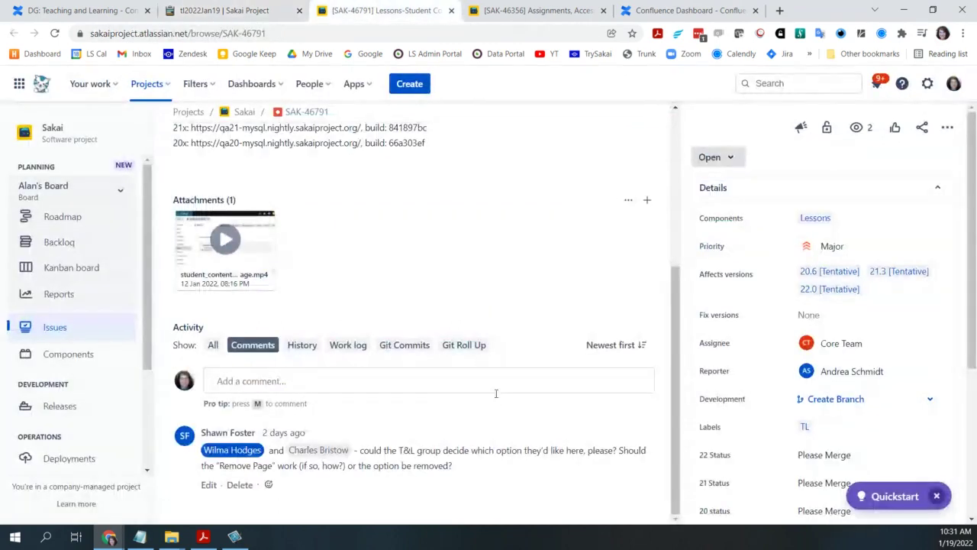
click(251, 257)
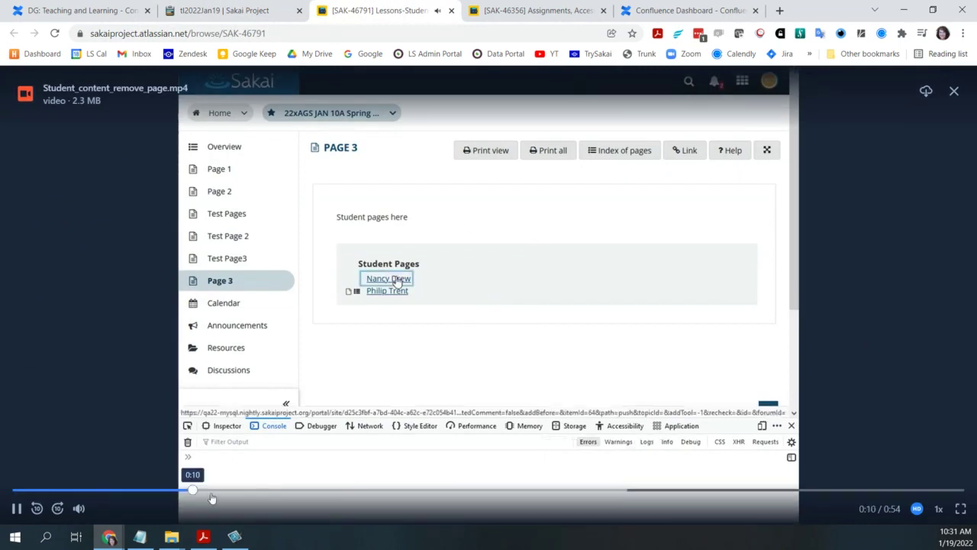
click(273, 490)
click(15, 509)
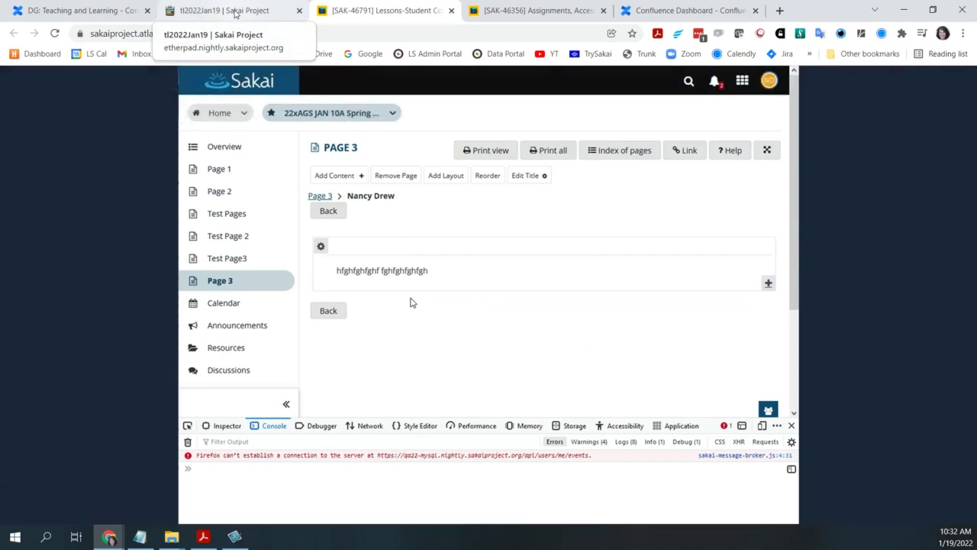
- In the Etherpad agenda, add a sub-bullet under SAK-46791 reading "generally the group agrees that students should be able to remove page"
click(236, 13)
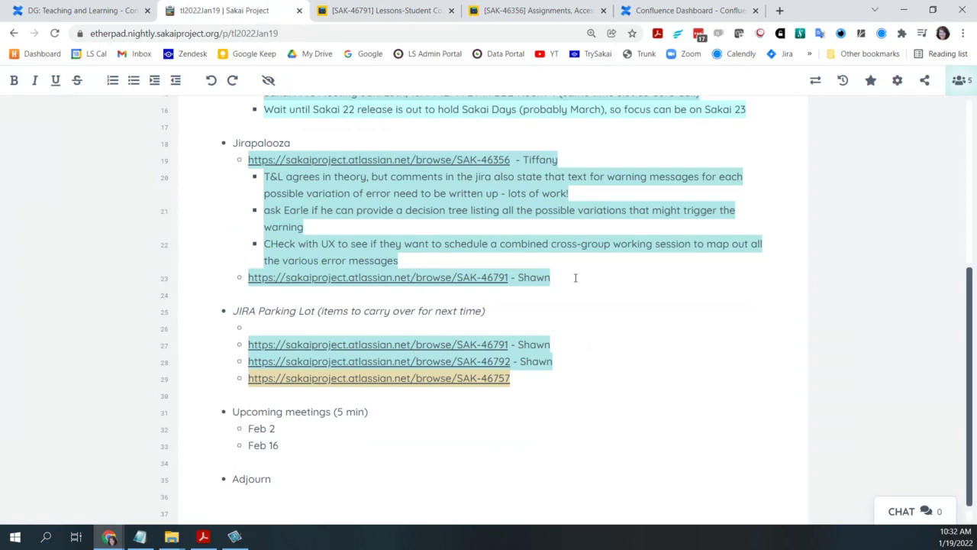
key(Return)
key(Tab)
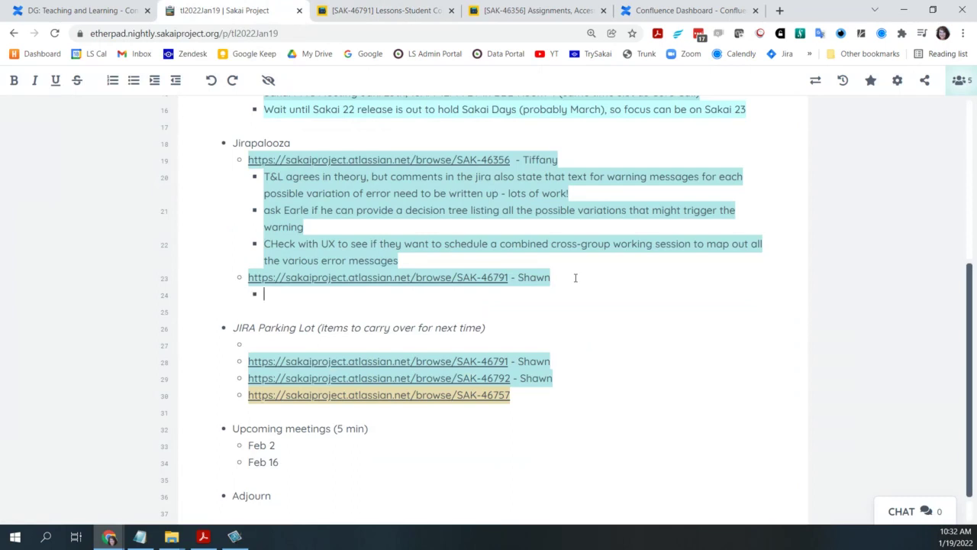
text(generally)
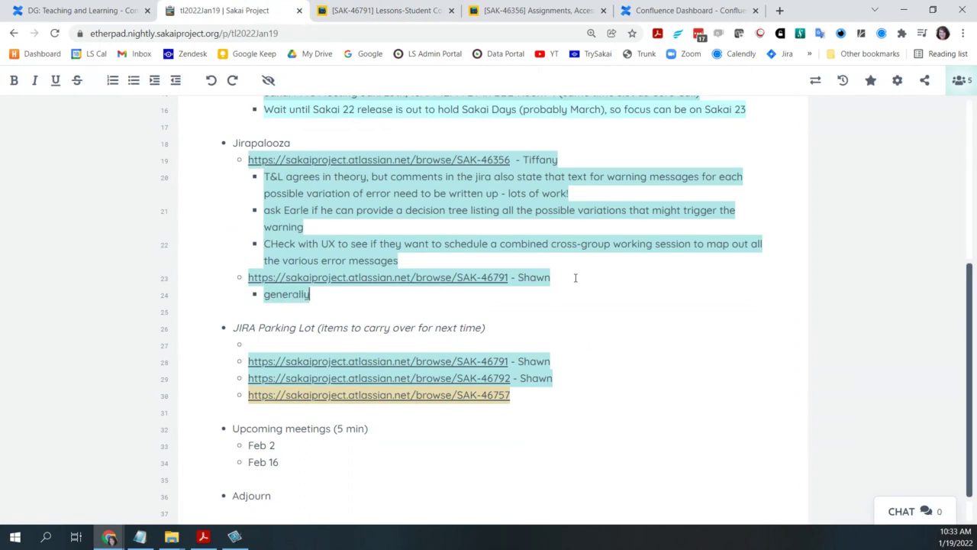
text( the group )
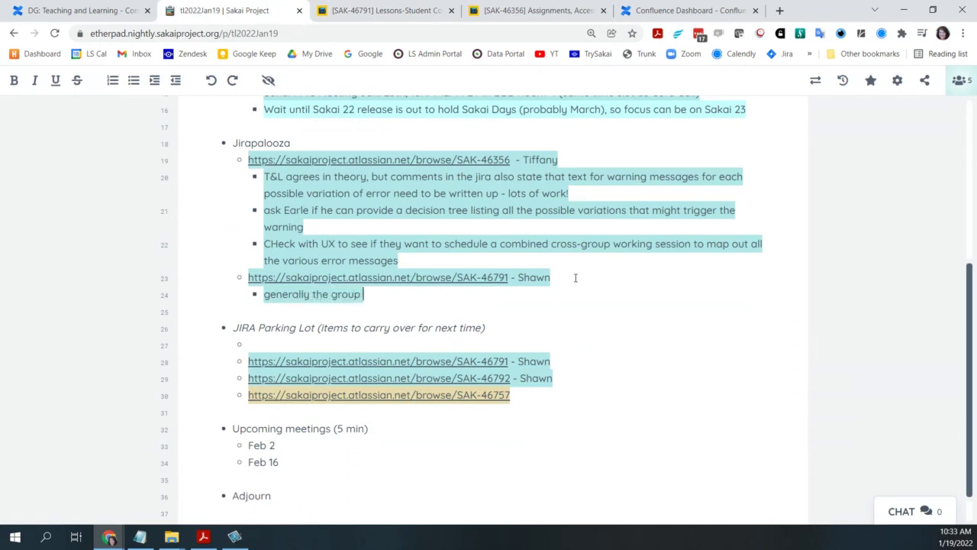
text(agrees tha)
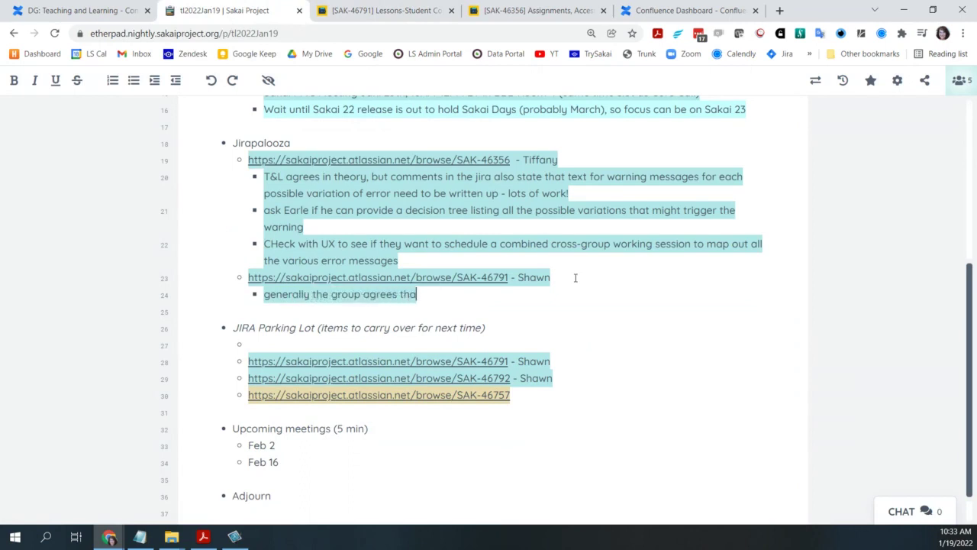
text(t students s)
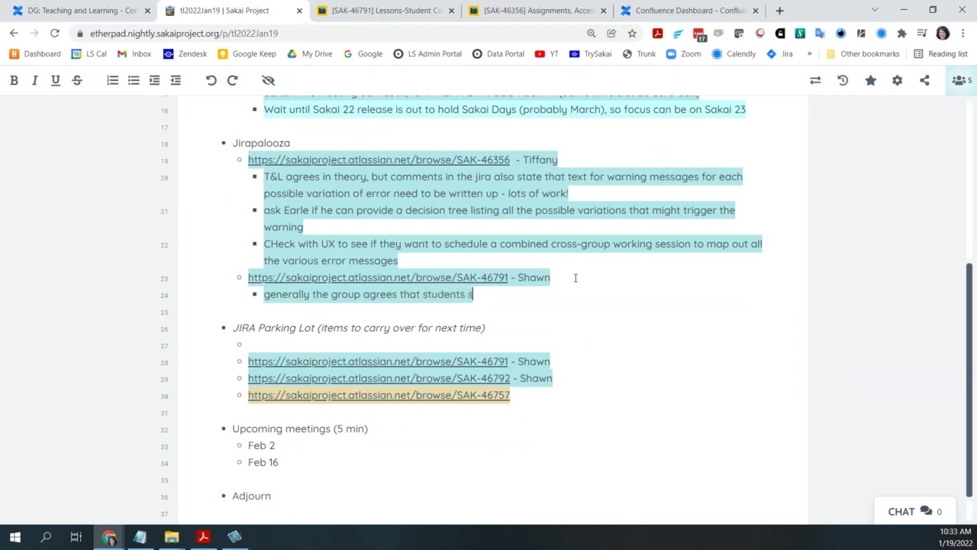
text(hould be)
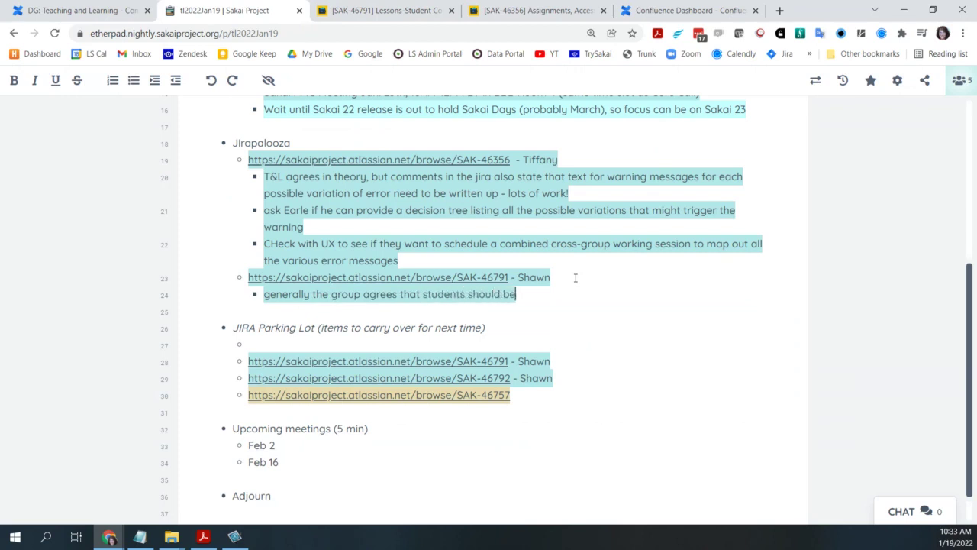
text( able to remove p)
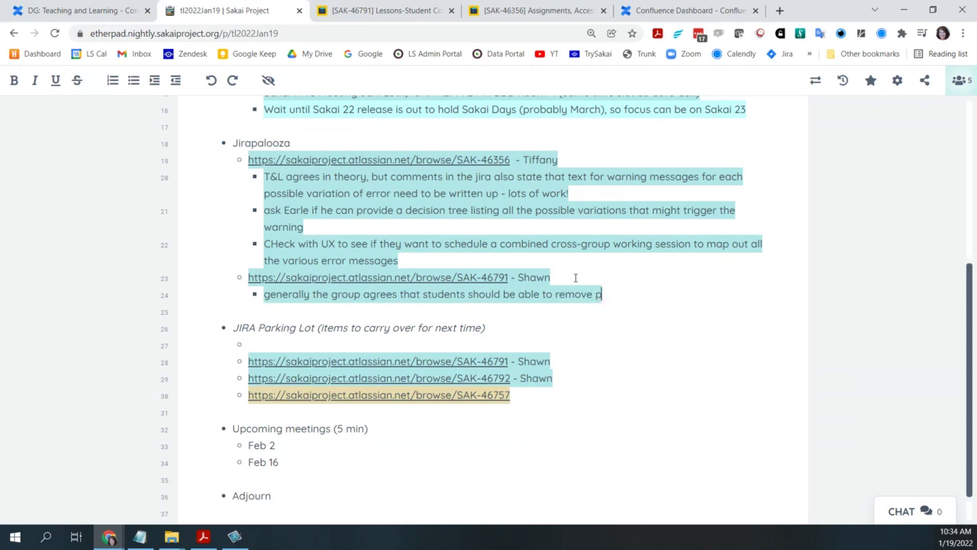
text(age)
- Add a second sub-bullet under SAK-46791 reading "would be nice to allow faculty the option to allow or not allow removal"
key(Return)
text(would be nic)
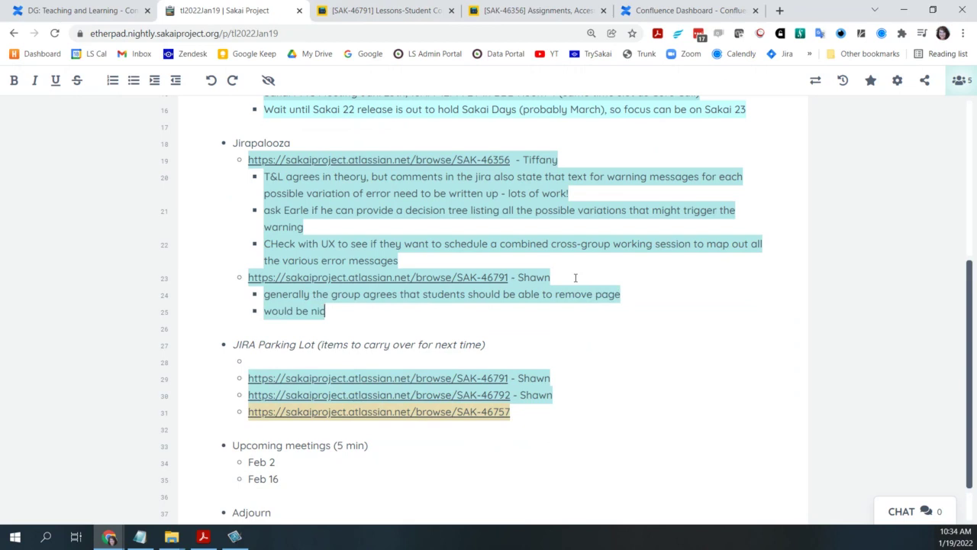
text(e to allow )
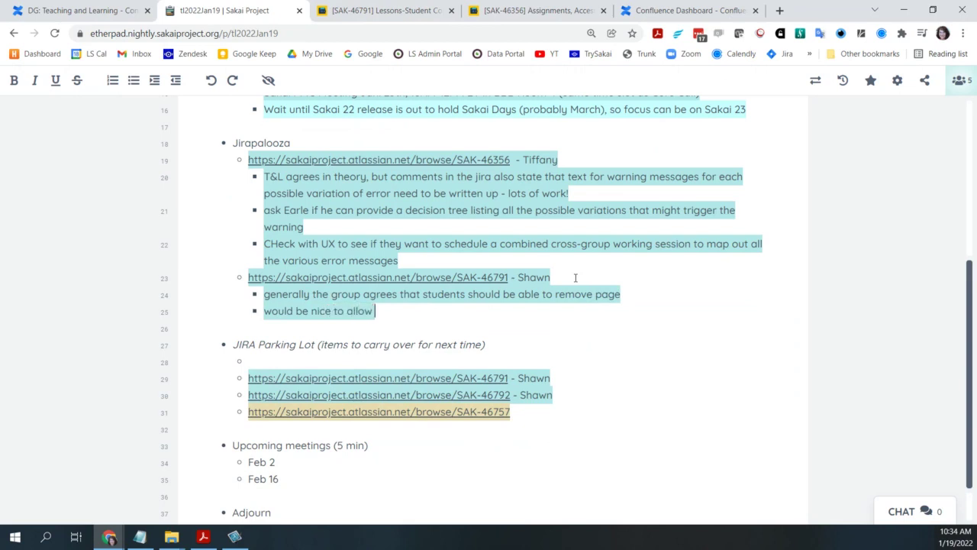
text(faculty the )
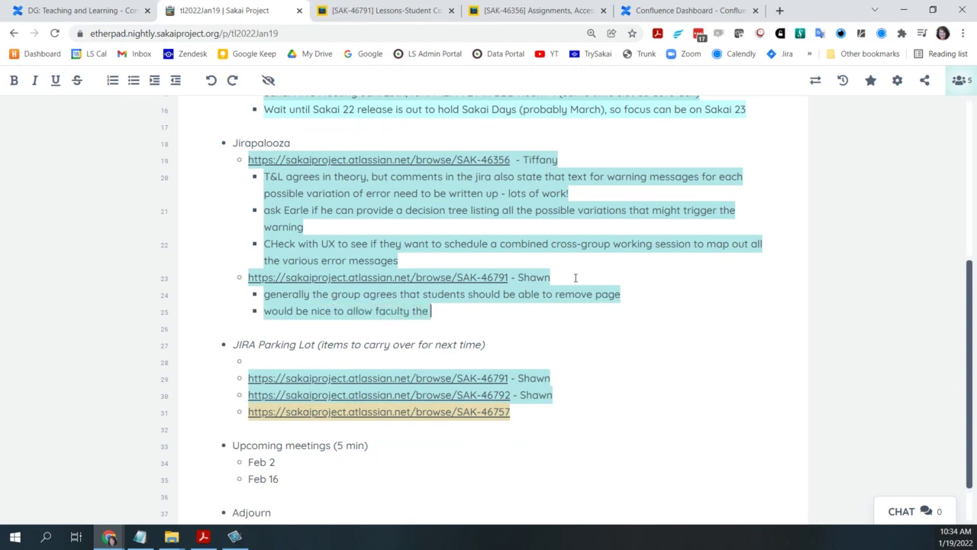
text(option to)
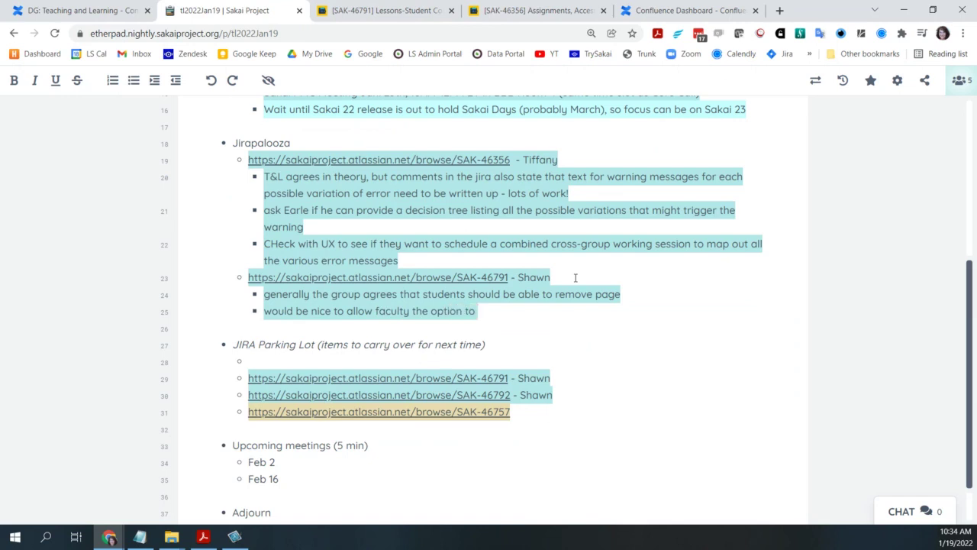
text( all)
text(low o)
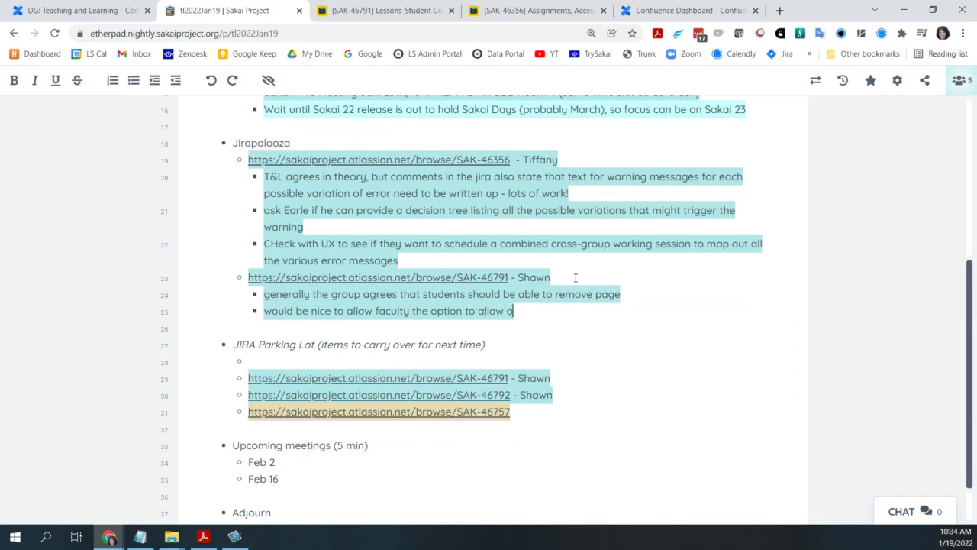
text(r not al)
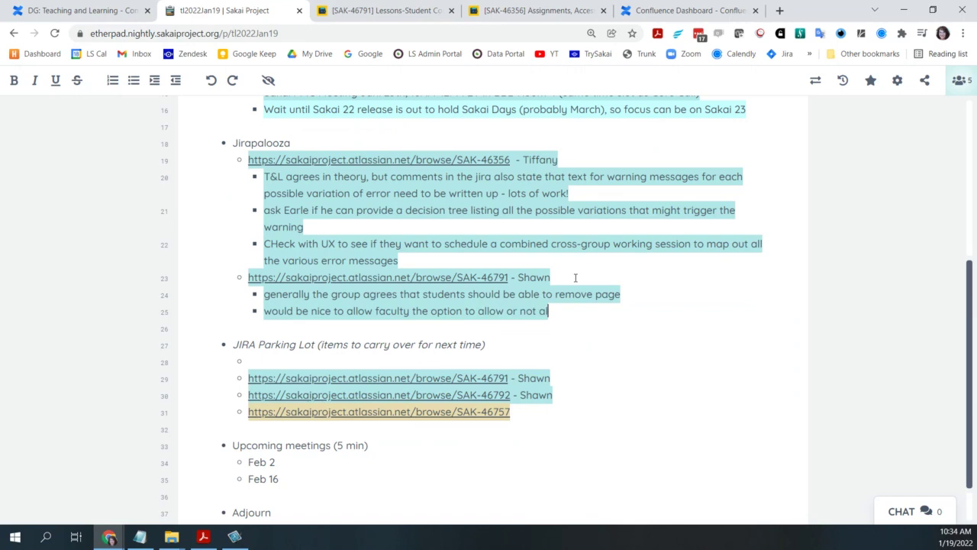
text(low)
text(removal)
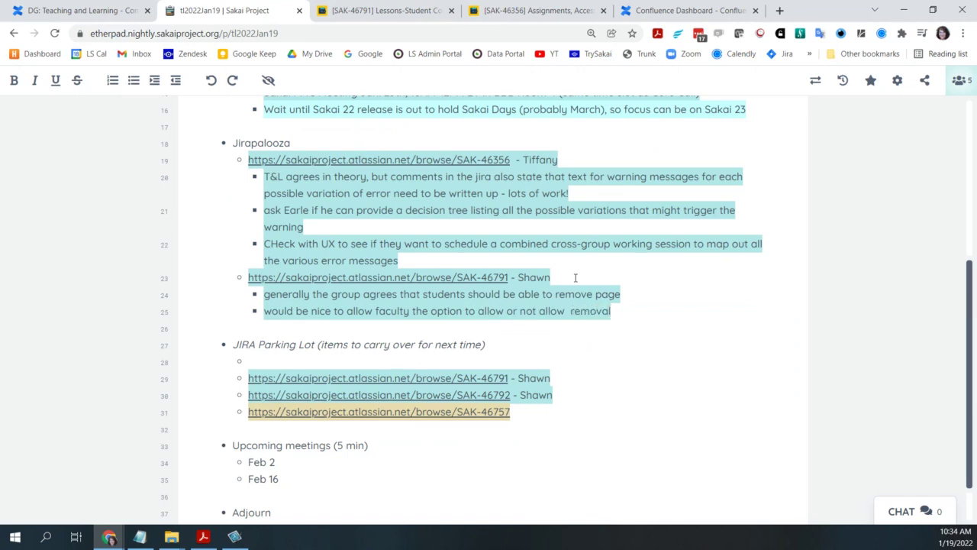
key(Left)
key(Left)
key(Left)
key(BackSpace)
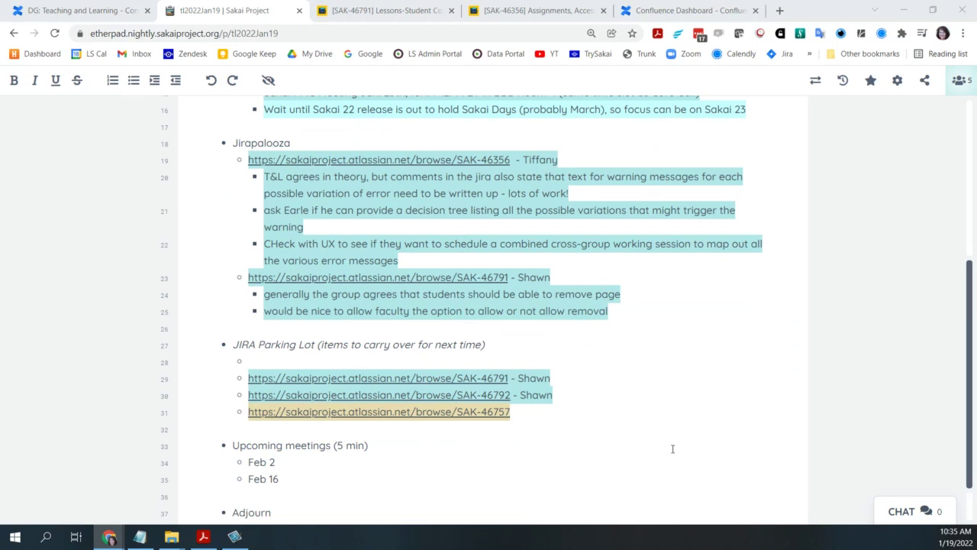
- Move the SAK-46791 entry from the JIRA Parking Lot to a new first-level sub-item at the end of the Jirapalooza list
drag(562, 377, 250, 377)
key(ctrl+c)
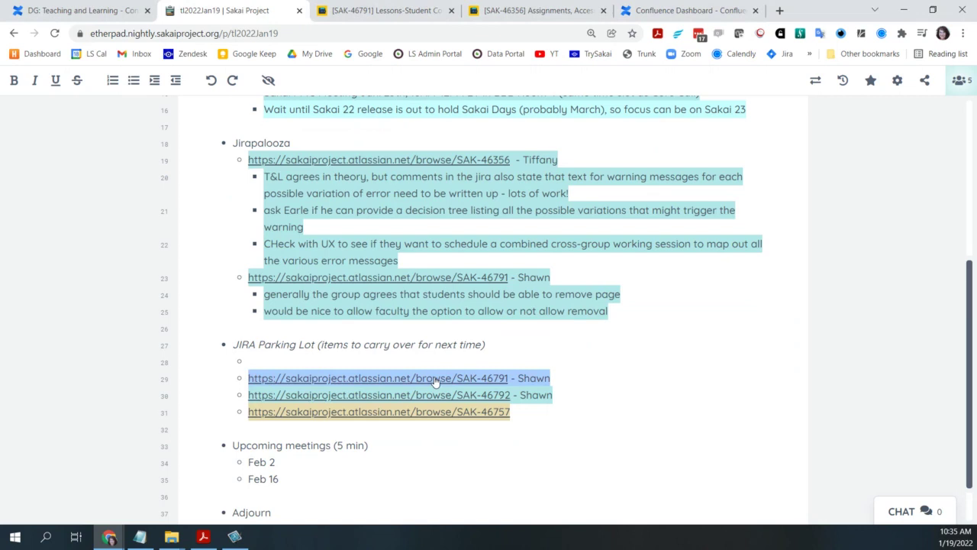
key(BackSpace)
click(649, 316)
key(Return)
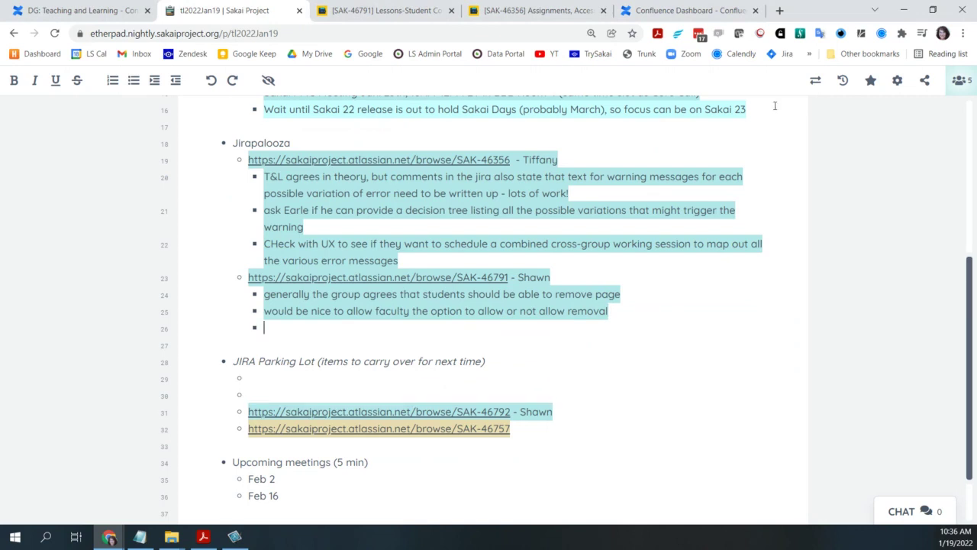
click(175, 80)
key(ctrl+v)
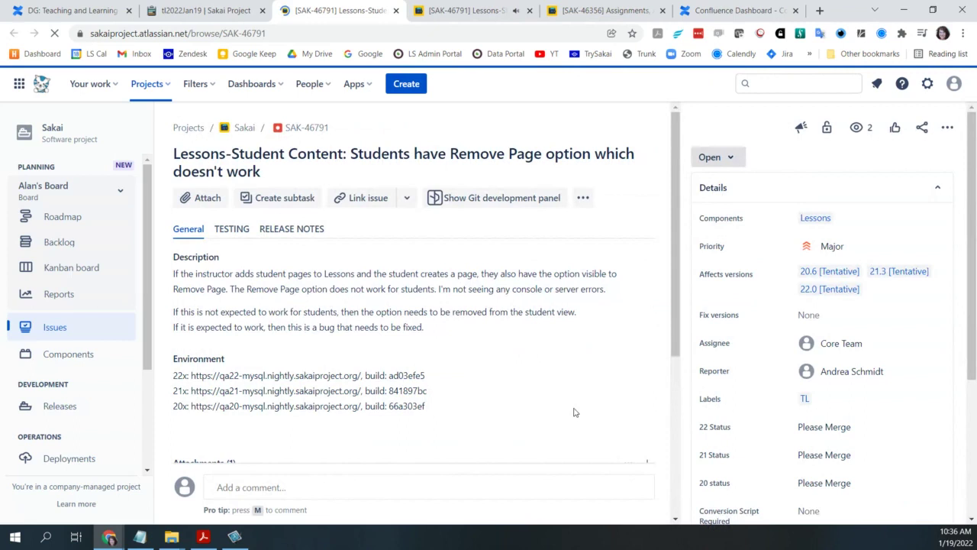
- Compare the newly opened SAK-46791 issue with the copy already open, closing the latter's attachment preview, and return to the agenda
scroll(448, 363, down, 1)
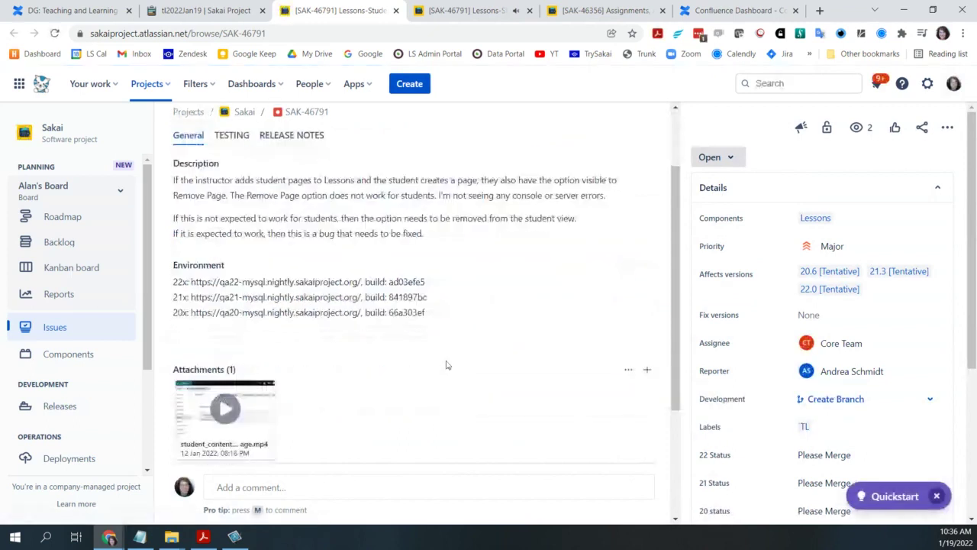
scroll(447, 365, down, 1)
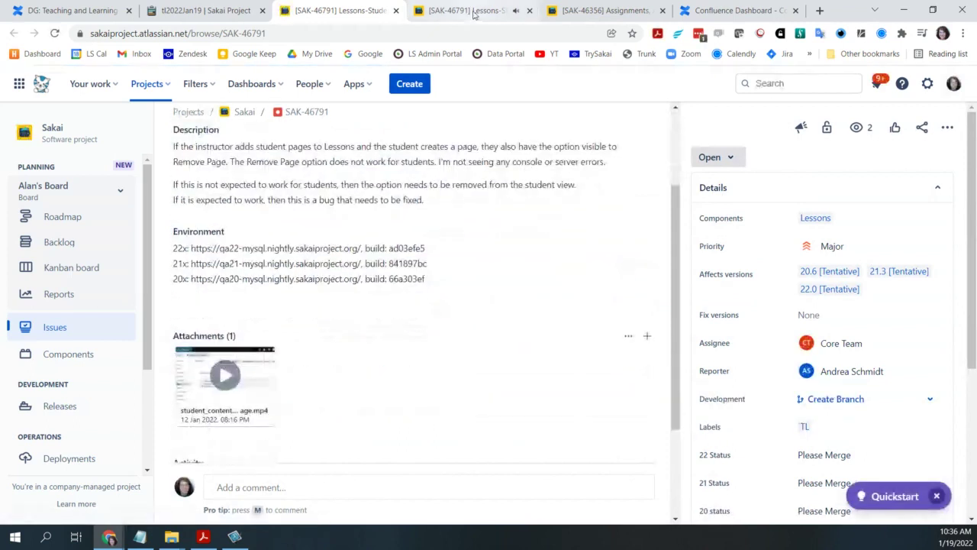
click(475, 14)
click(953, 90)
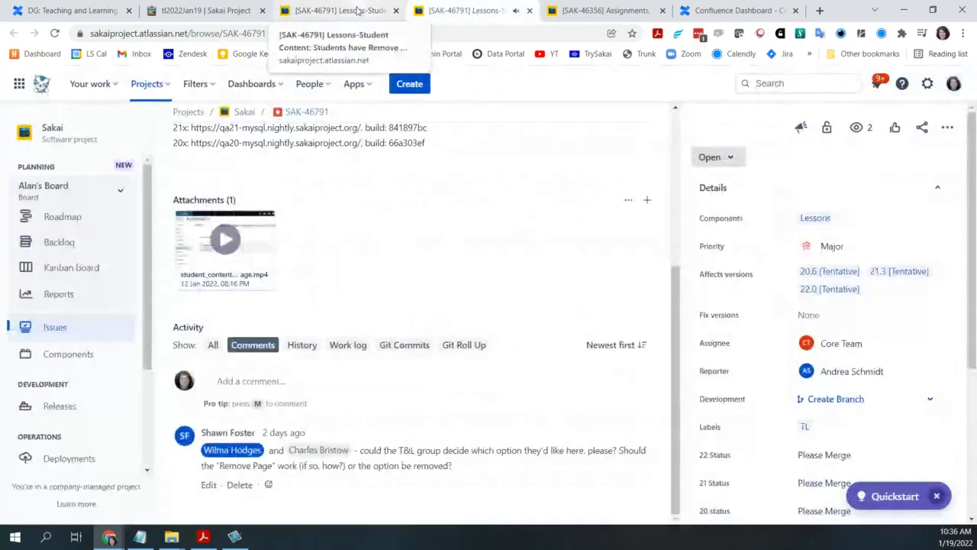
click(359, 11)
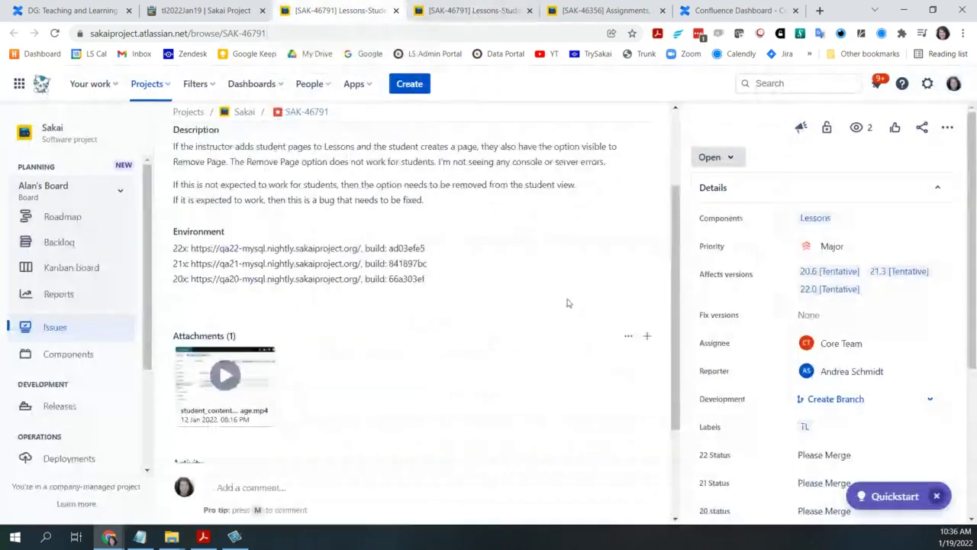
scroll(567, 303, up, 2)
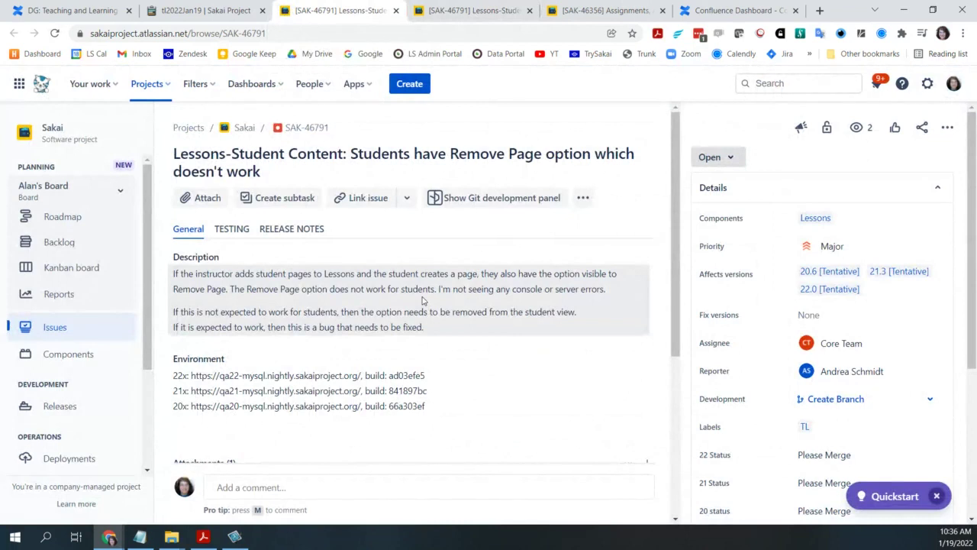
click(224, 15)
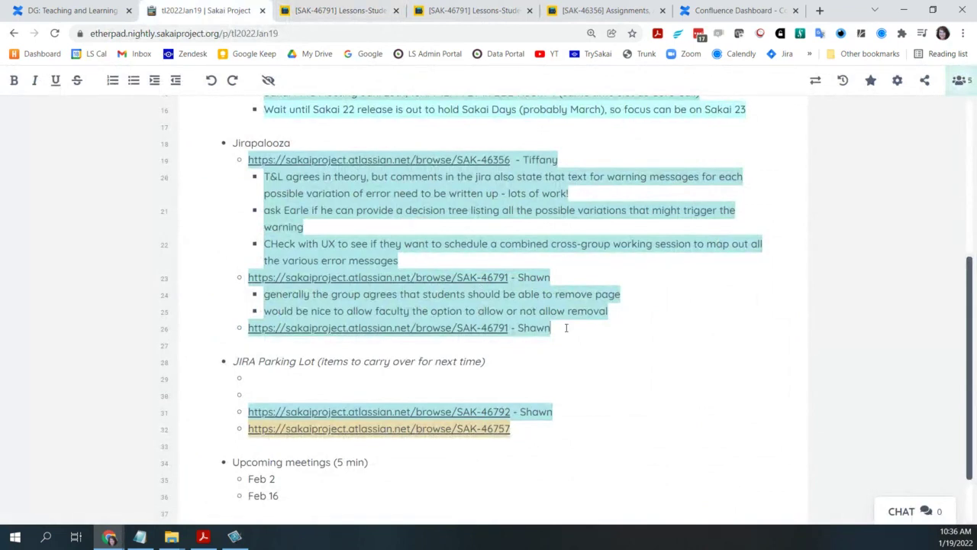
- Replace the duplicate SAK-46791 entry under Jirapalooza with the SAK-46792 entry moved from the JIRA Parking Lot
drag(567, 329, 240, 330)
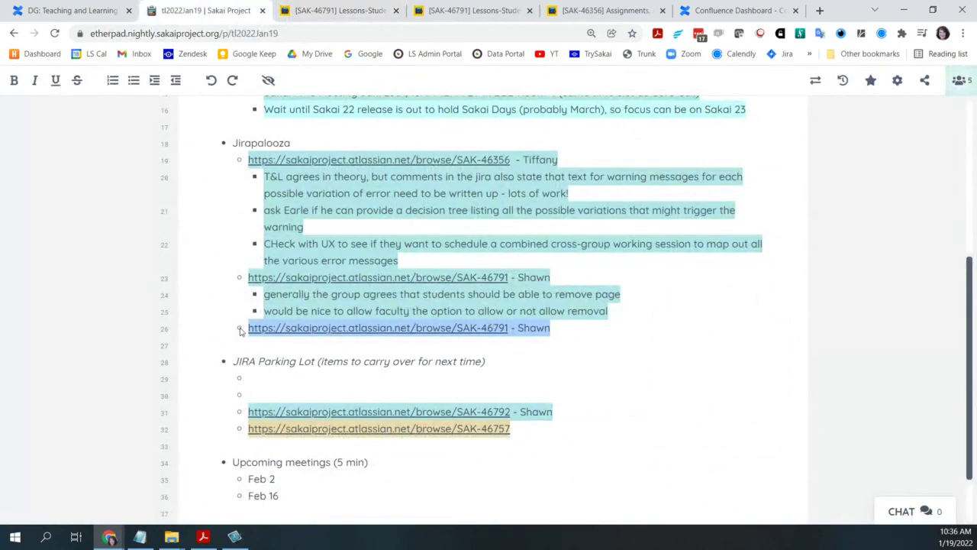
key(BackSpace)
drag(567, 412, 249, 416)
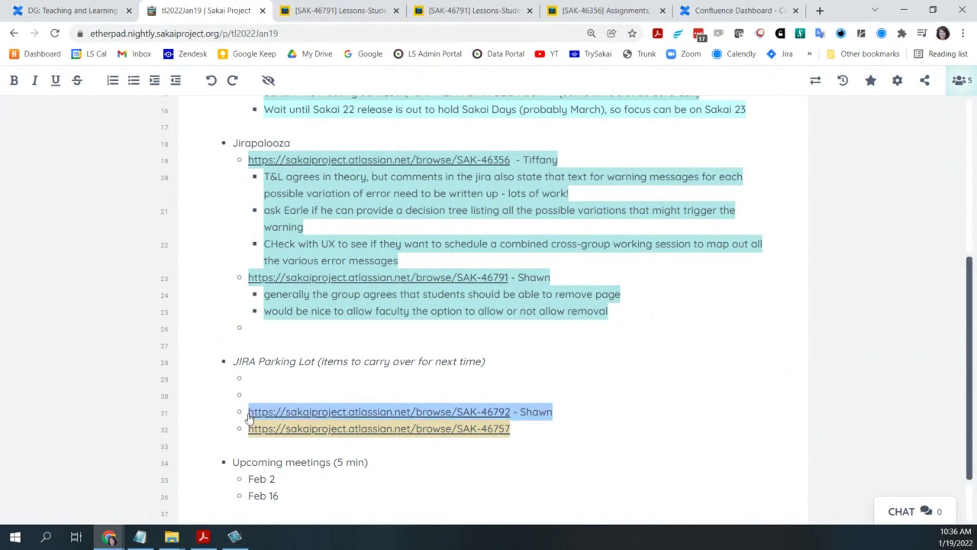
key(ctrl+x)
click(279, 333)
key(ctrl+v)
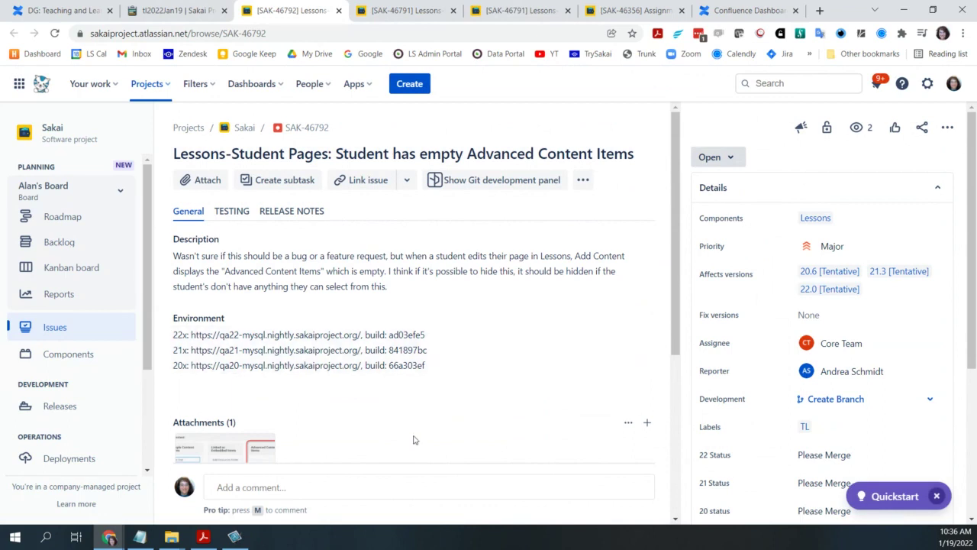
- Read the SAK-46792 issue's description, view its attached Add Content screenshot, and close the preview
scroll(415, 437, down, 2)
scroll(414, 439, up, 1)
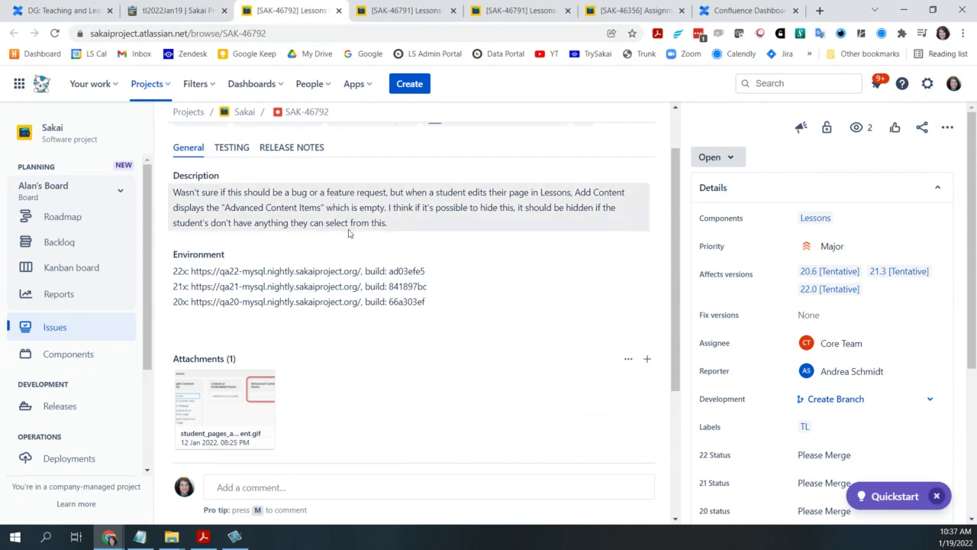
click(233, 408)
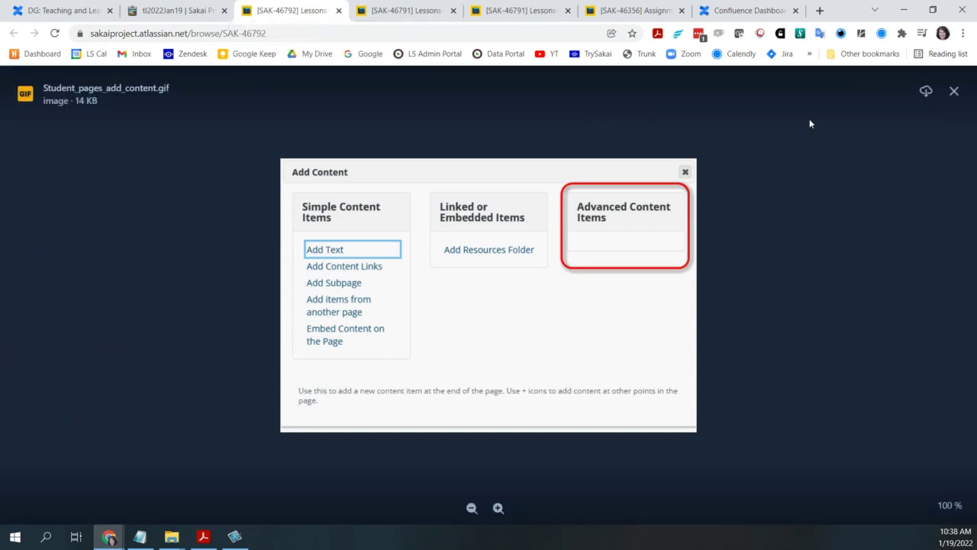
click(954, 91)
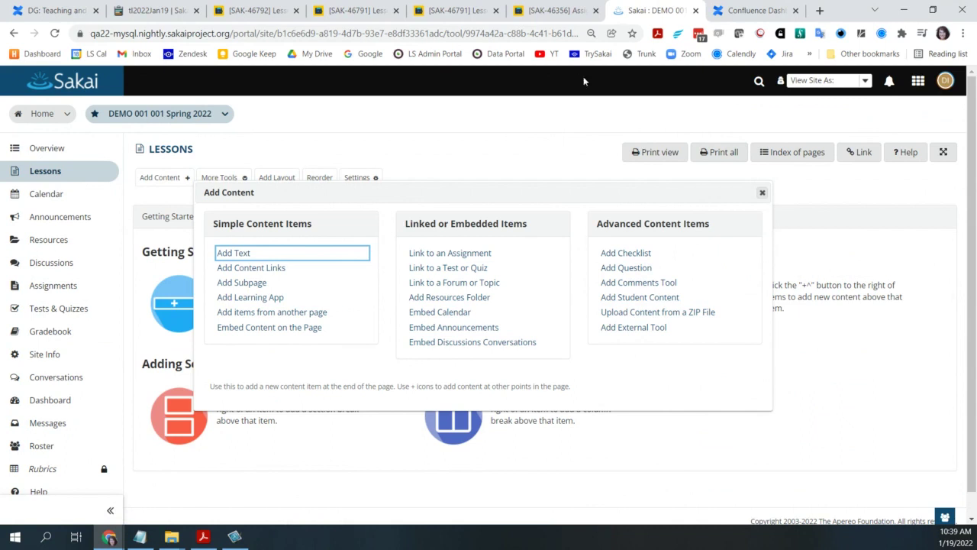
- Reopen the SAK-46792 attachment and compare it with the Add Content and More Tools options in the Sakai demo site's Lessons
click(276, 12)
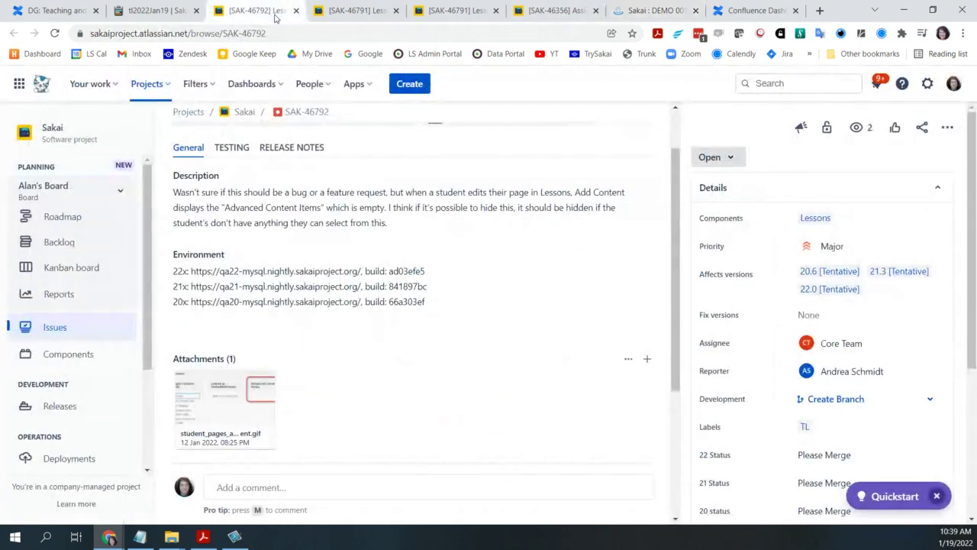
click(218, 397)
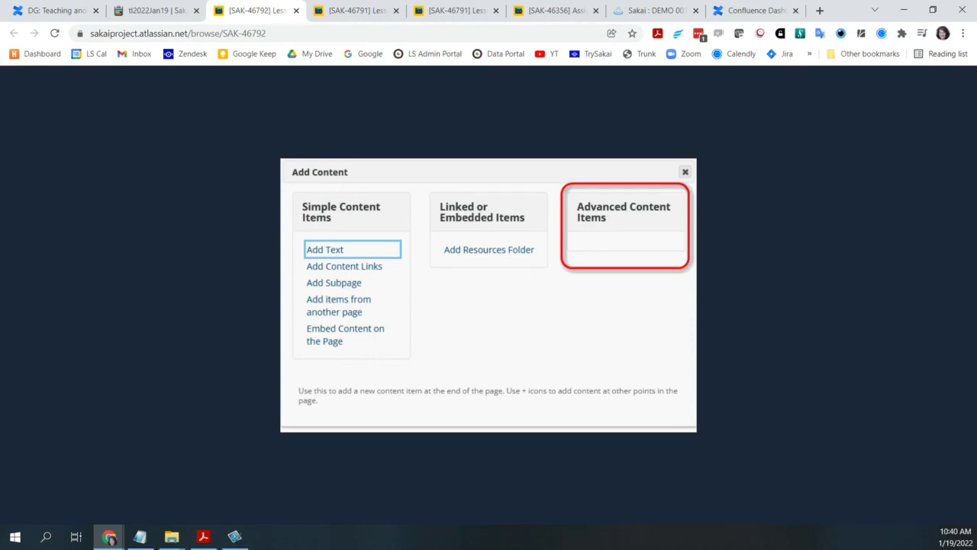
click(682, 9)
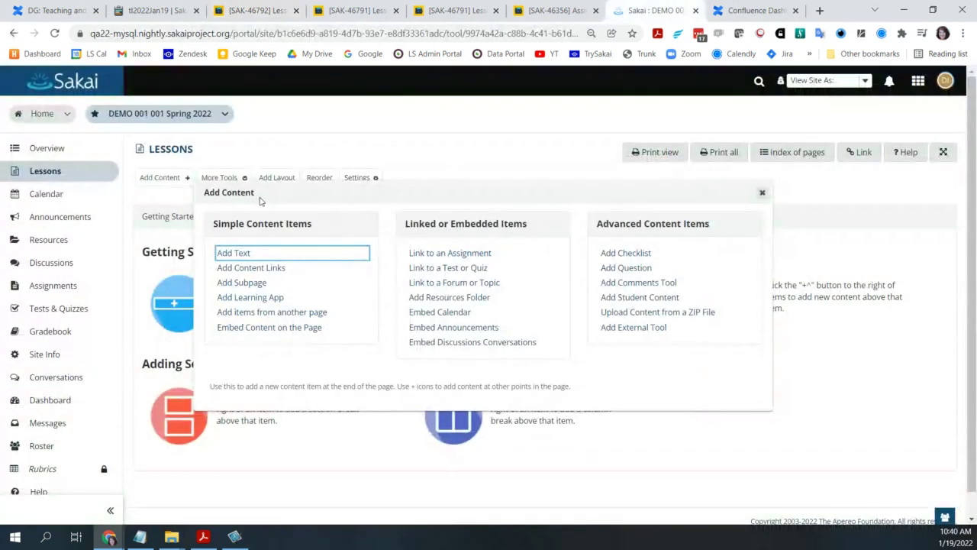
click(219, 177)
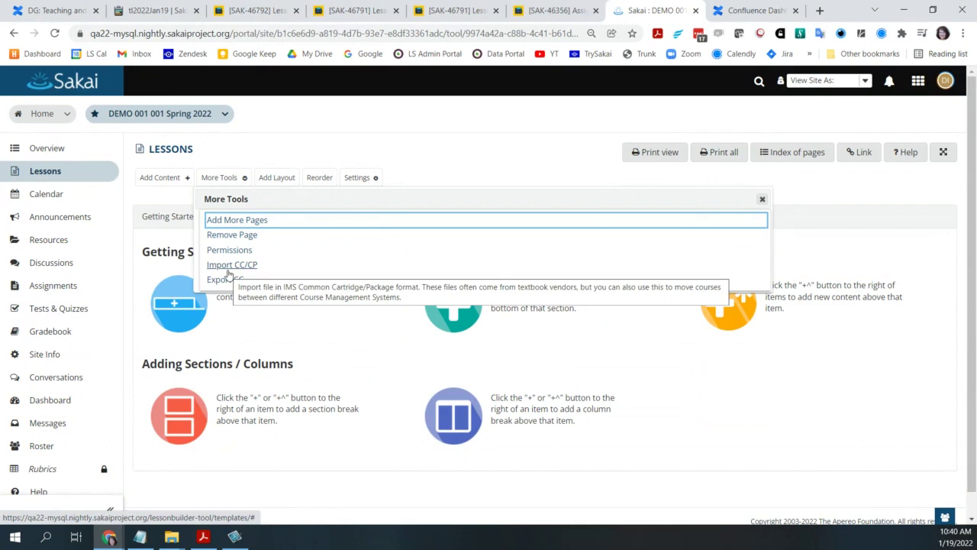
click(219, 152)
click(175, 178)
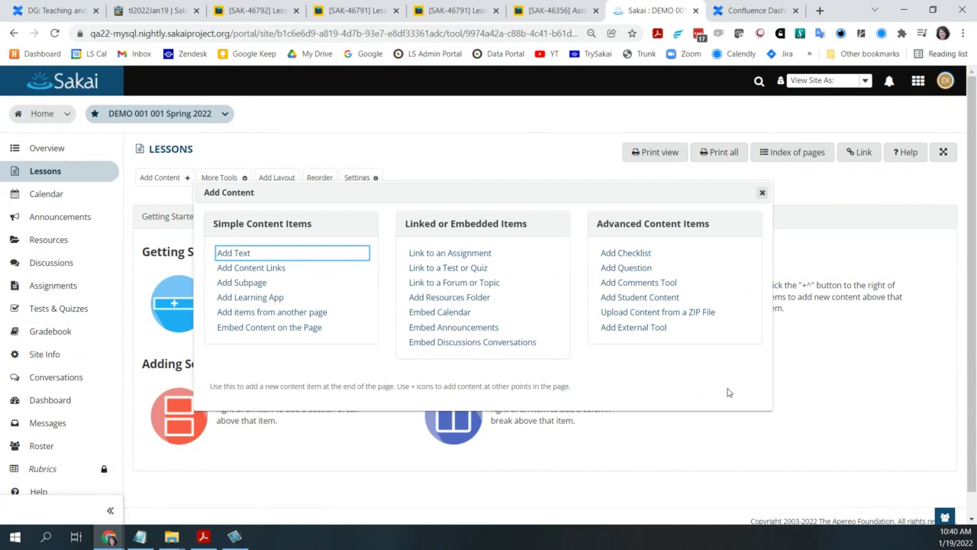
- Add a sub-bullet under the agenda's SAK-46792: "T&L thinks the Advanced Content block should stay and students should be able to add Checklist, Question, and Zip file"
click(173, 16)
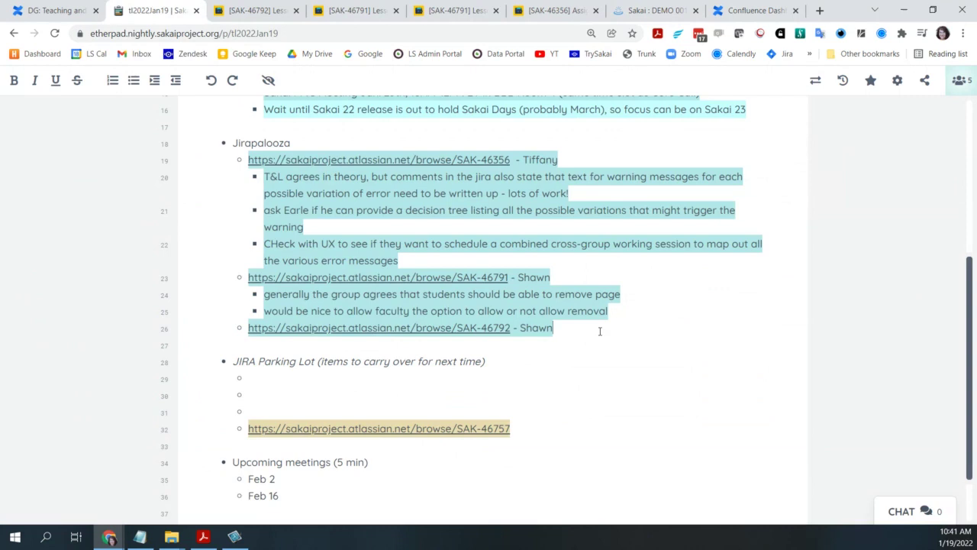
key(Return)
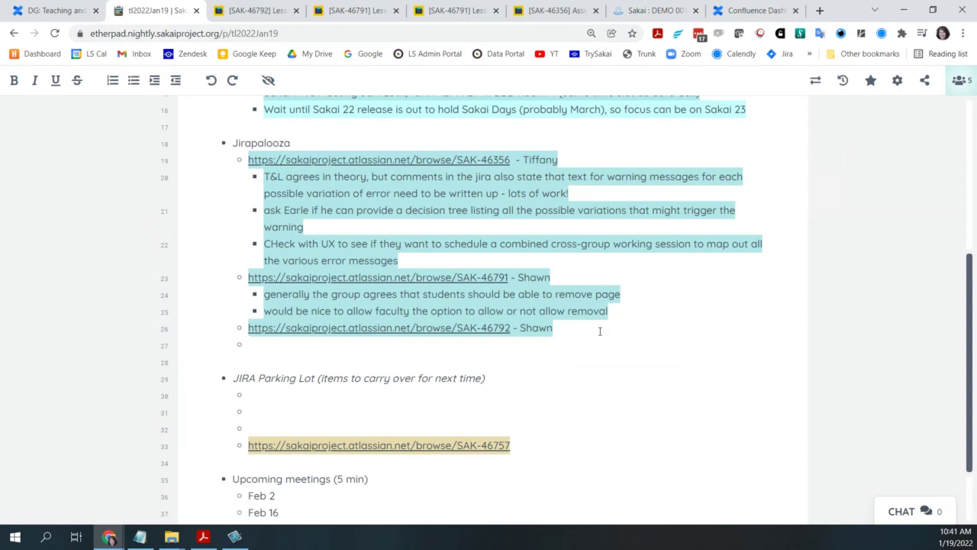
key(Tab)
text(T&L thi)
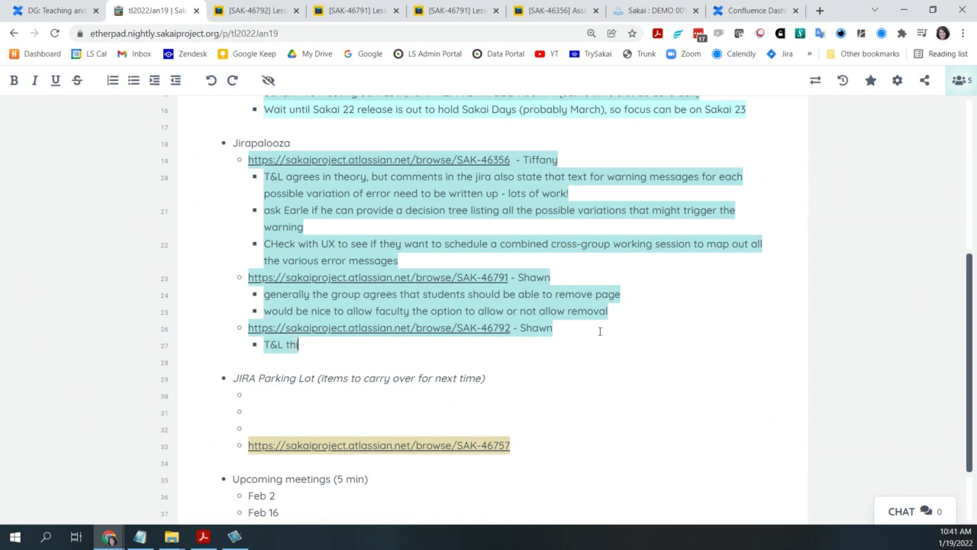
text(nks the )
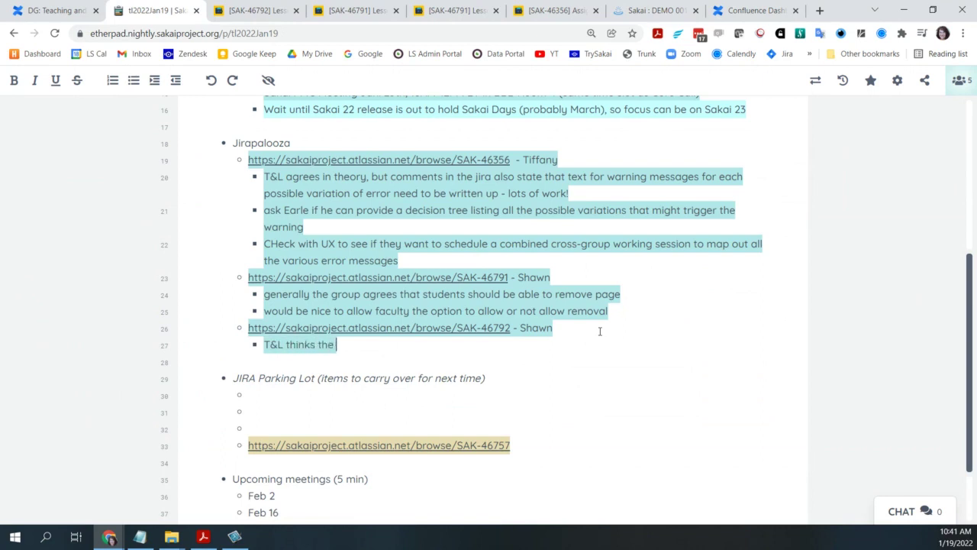
text(Advanced Conten)
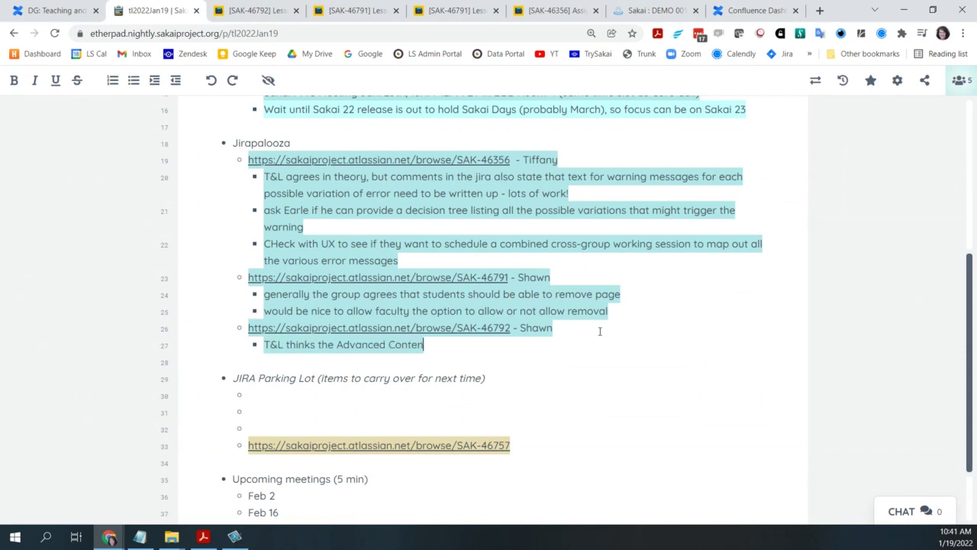
text(t block )
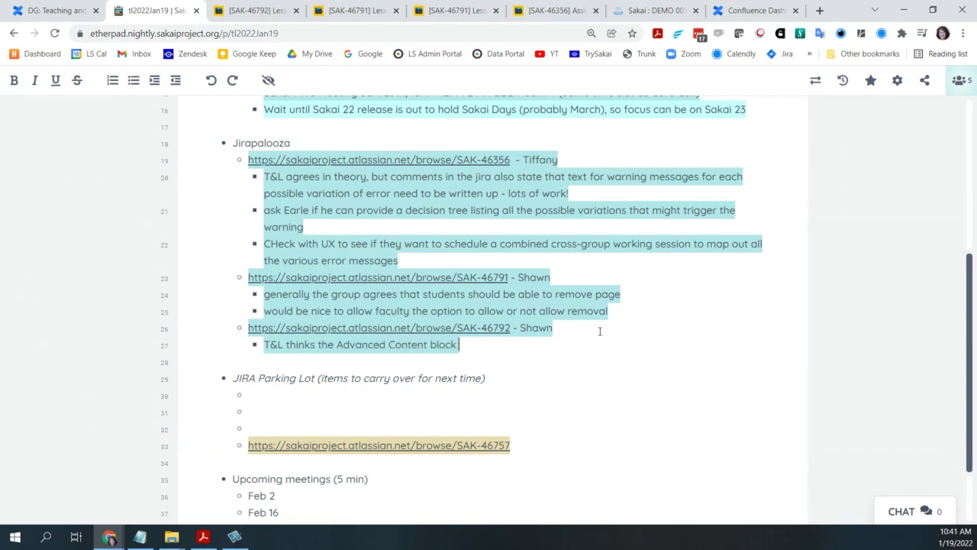
text(should stat)
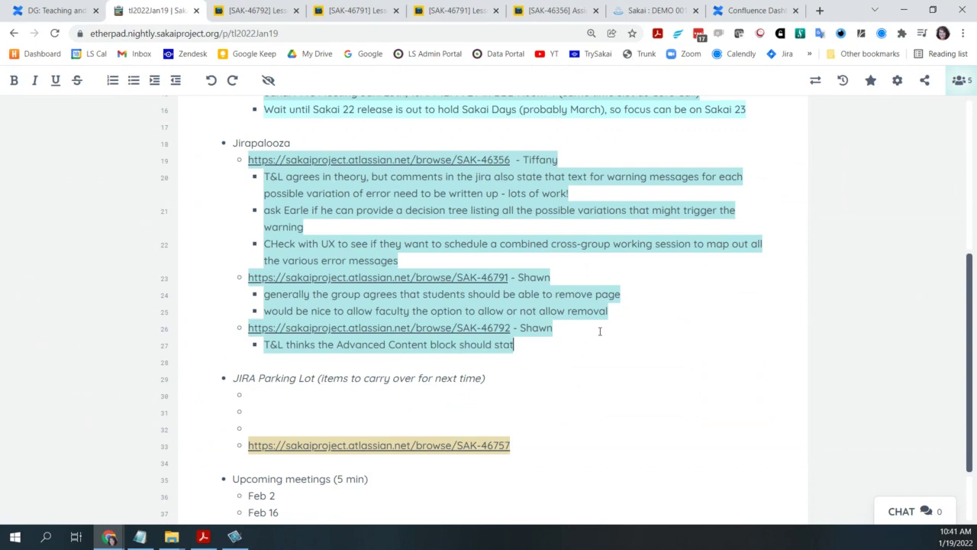
key(BackSpace)
text(y and st)
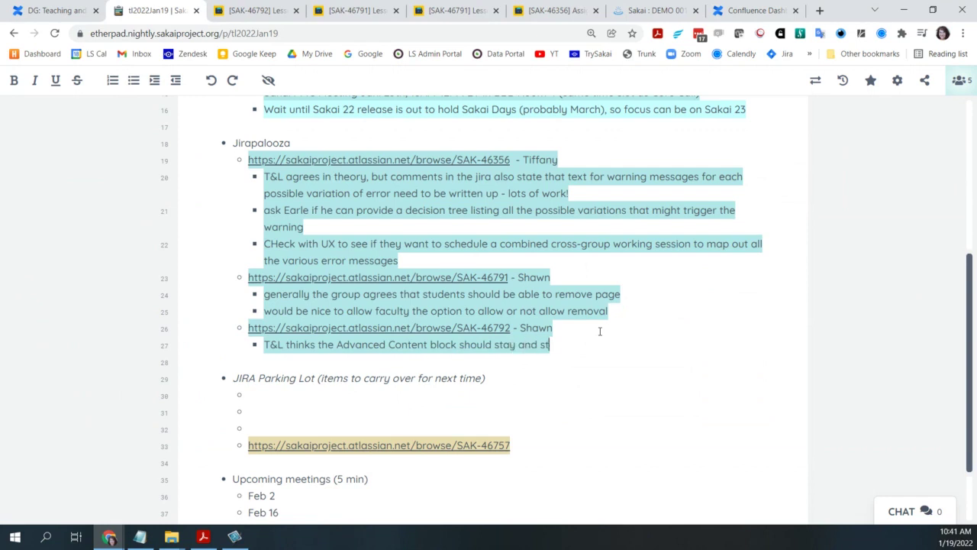
text(udents shoul)
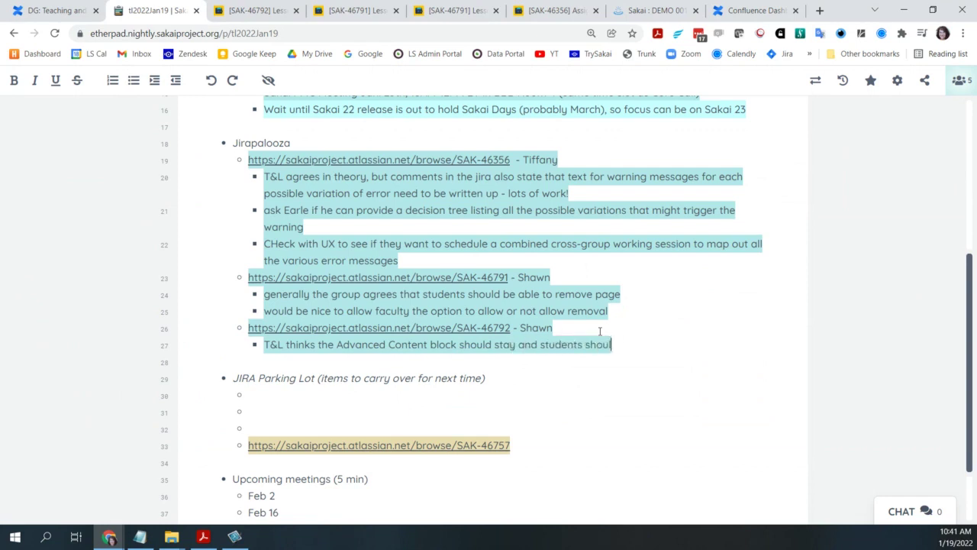
text(d be able to )
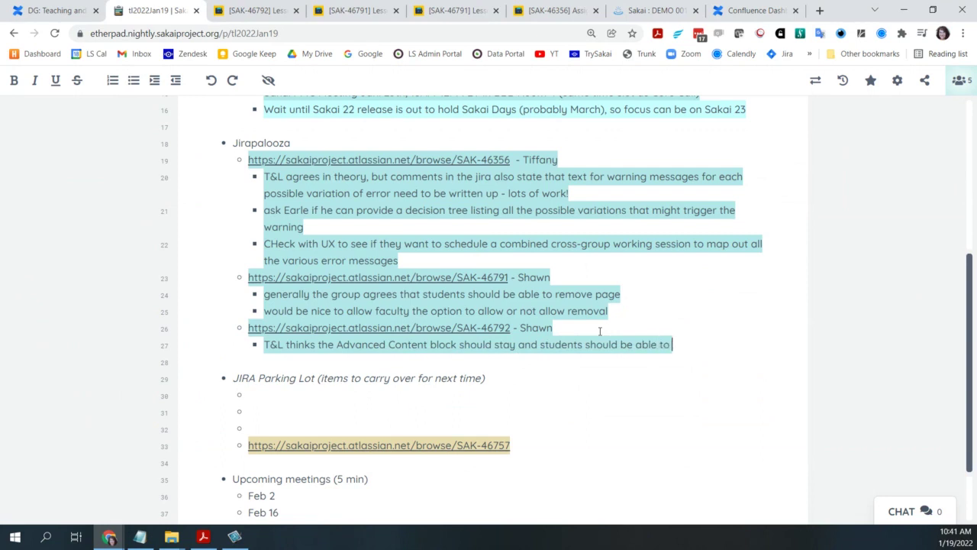
text(add Checklist, Que)
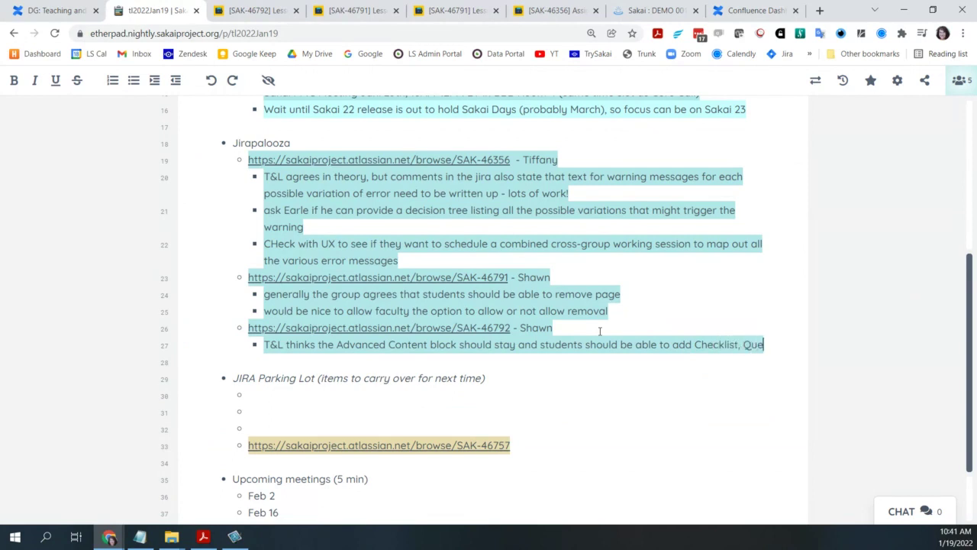
text(stion, and )
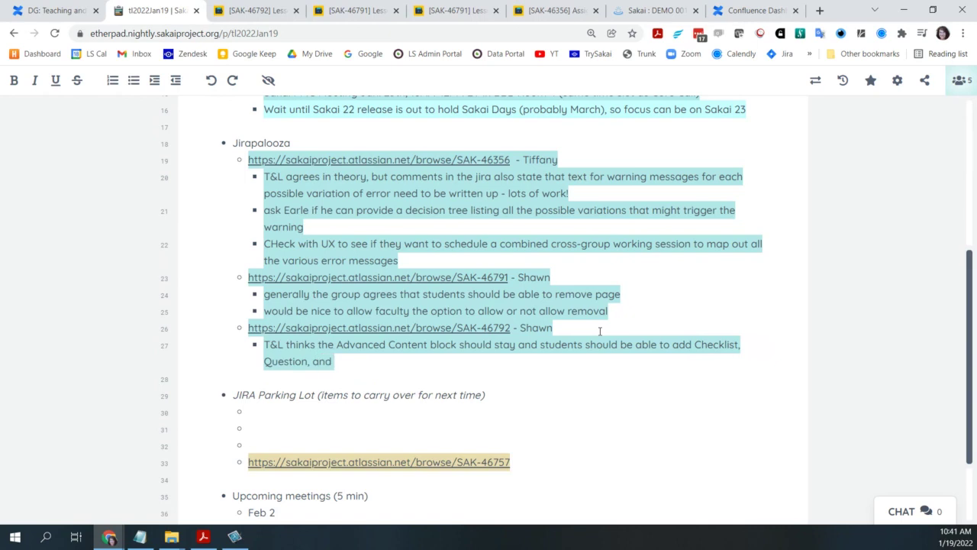
text(Zip file)
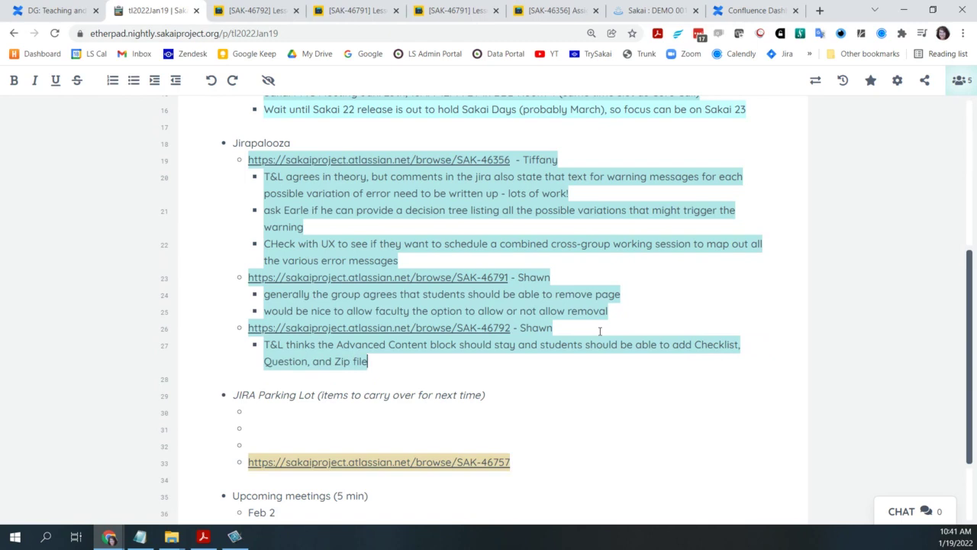
- Move the SAK-46757 link from the JIRA Parking Lot to its own issue-level bullet at the end of the Jirapalooza list
scroll(551, 421, down, 1)
drag(538, 397, 247, 396)
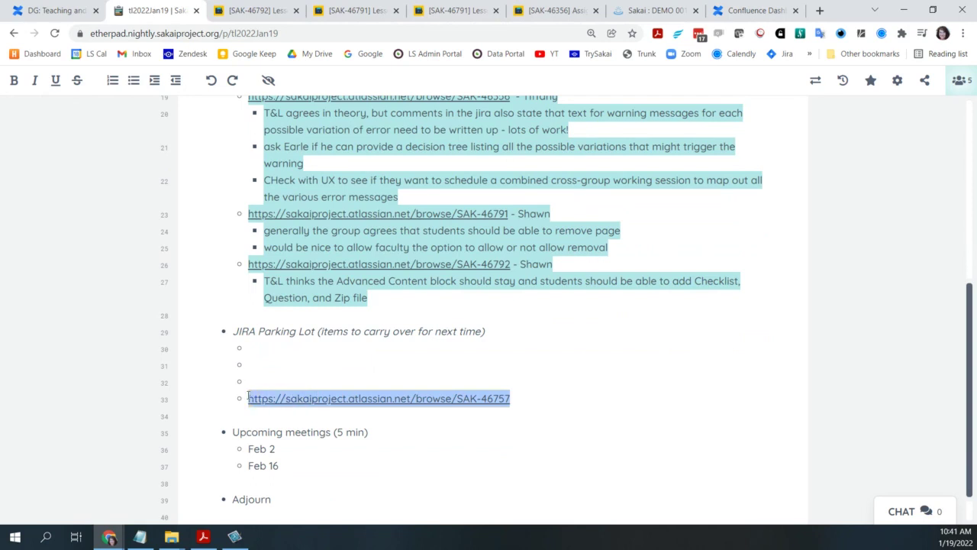
key(ctrl+x)
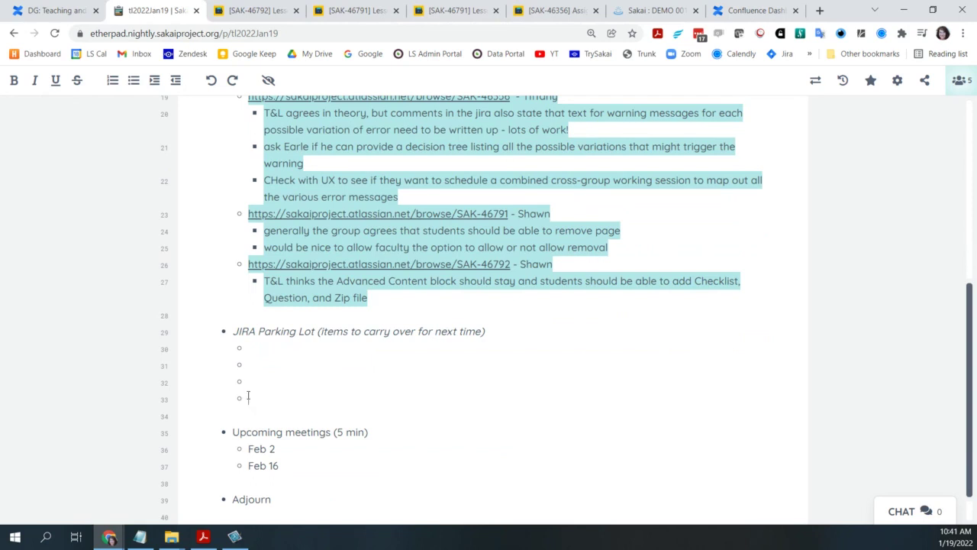
click(394, 297)
key(Return)
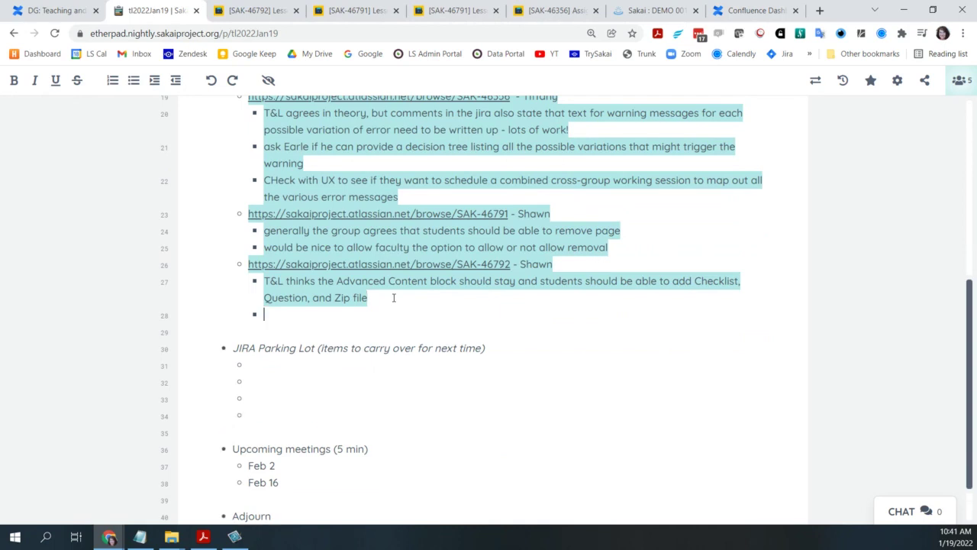
click(176, 81)
key(ctrl+v)
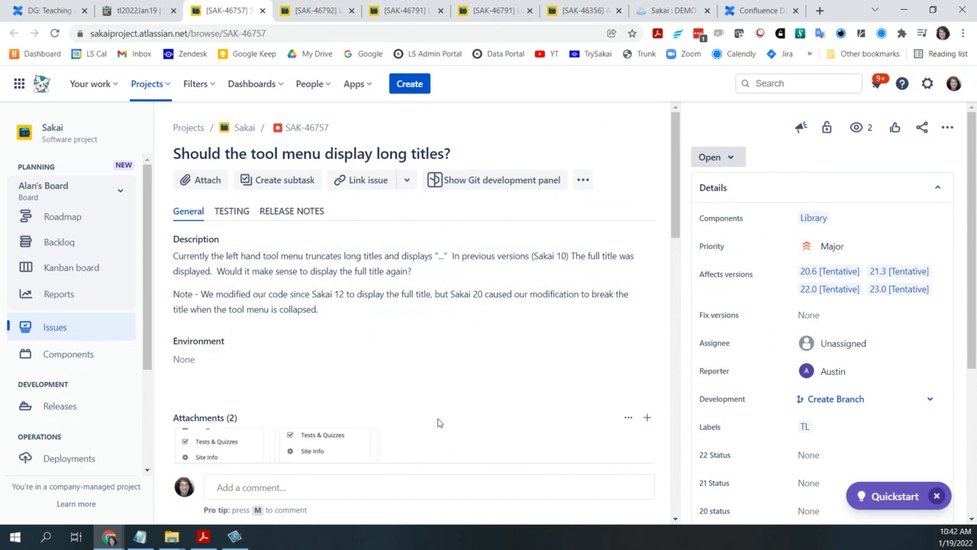
- View the SAK-46757 issue's attachments and compare the Longtitle.png and Longtitle-truncated.png screenshots of the tool menu
scroll(439, 424, down, 5)
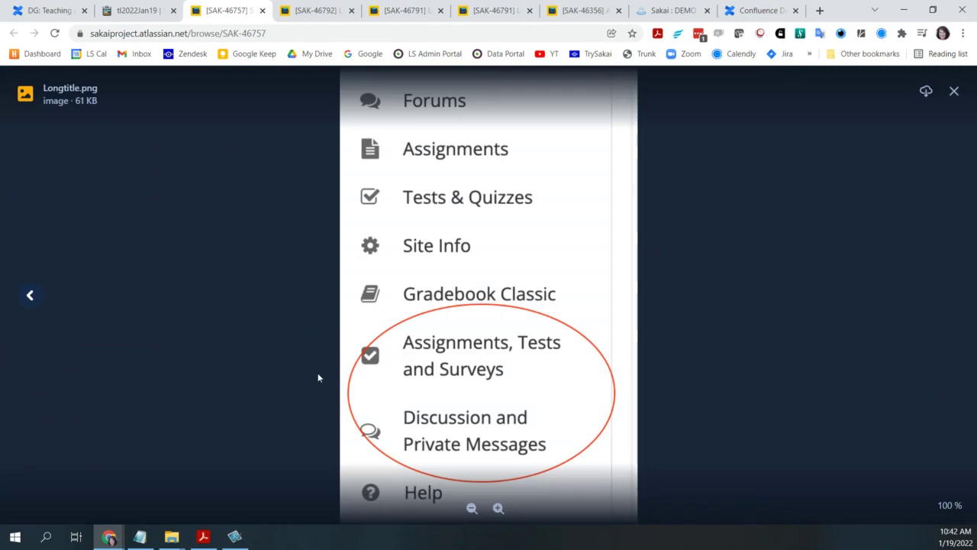
click(29, 297)
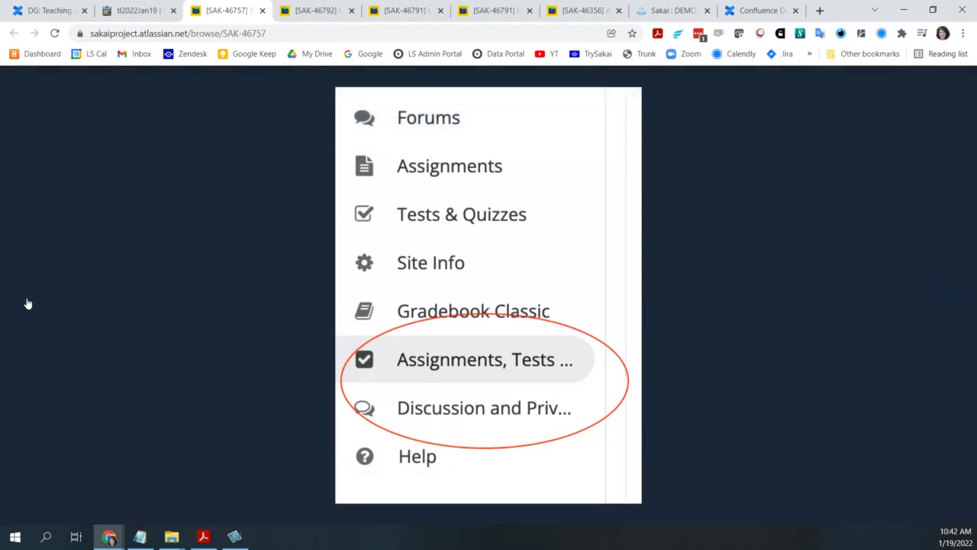
mouse_move(850, 328)
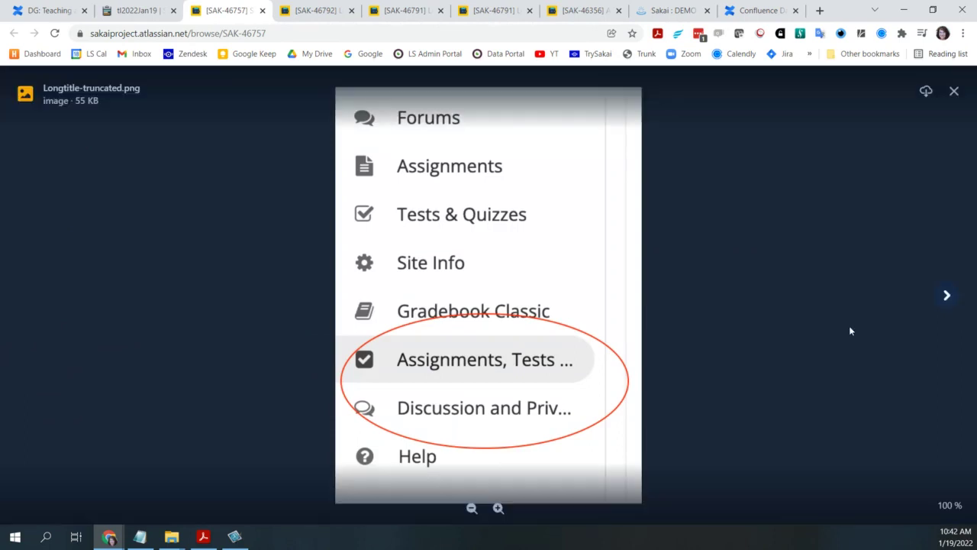
click(951, 303)
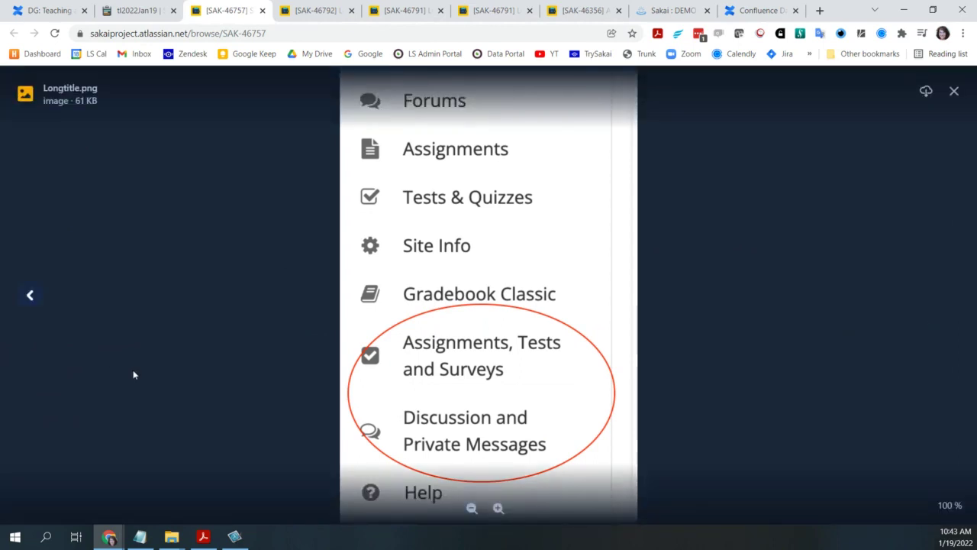
click(31, 298)
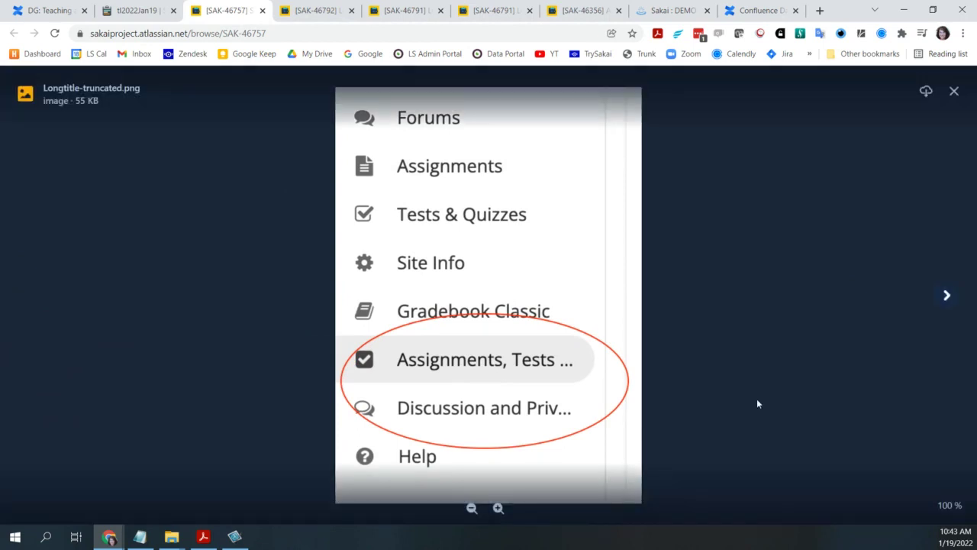
- In the Sakai demo site's Tool Order, try a longer Announcements tool title, "Announcements with a", and cancel the edit
click(697, 15)
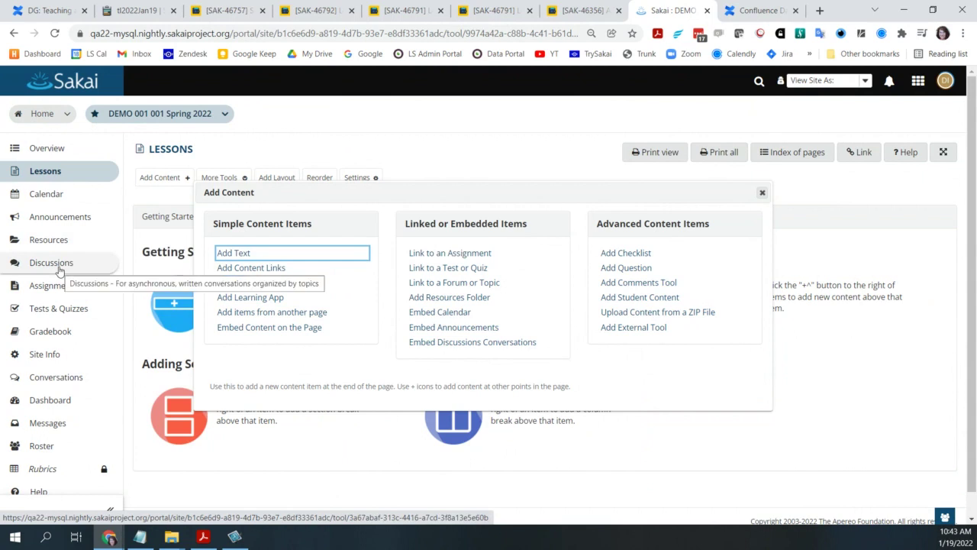
click(58, 355)
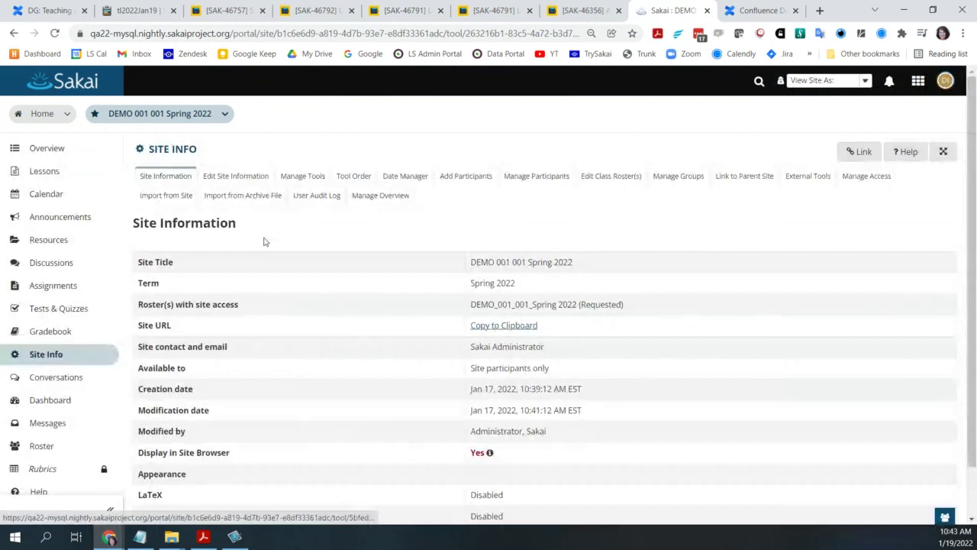
click(351, 177)
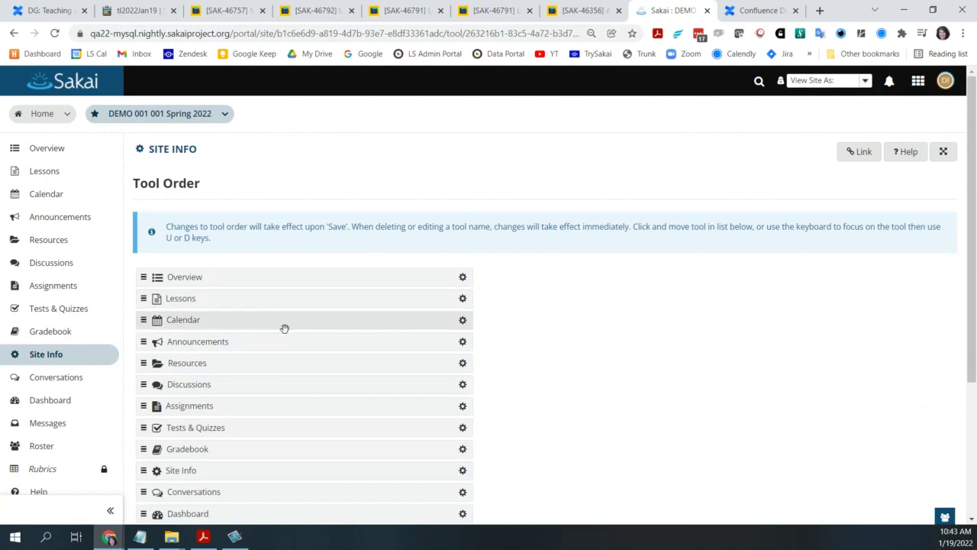
click(463, 342)
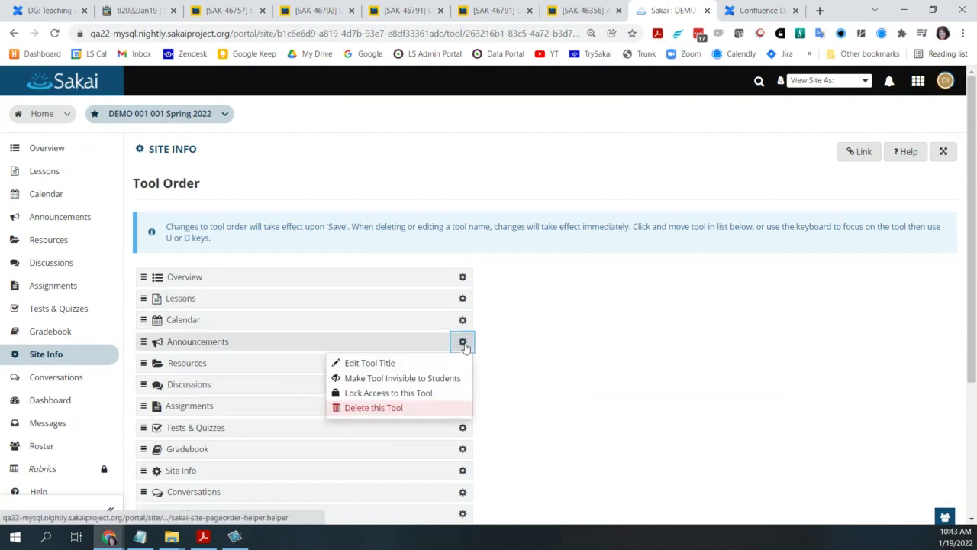
click(360, 363)
click(262, 368)
text(with a)
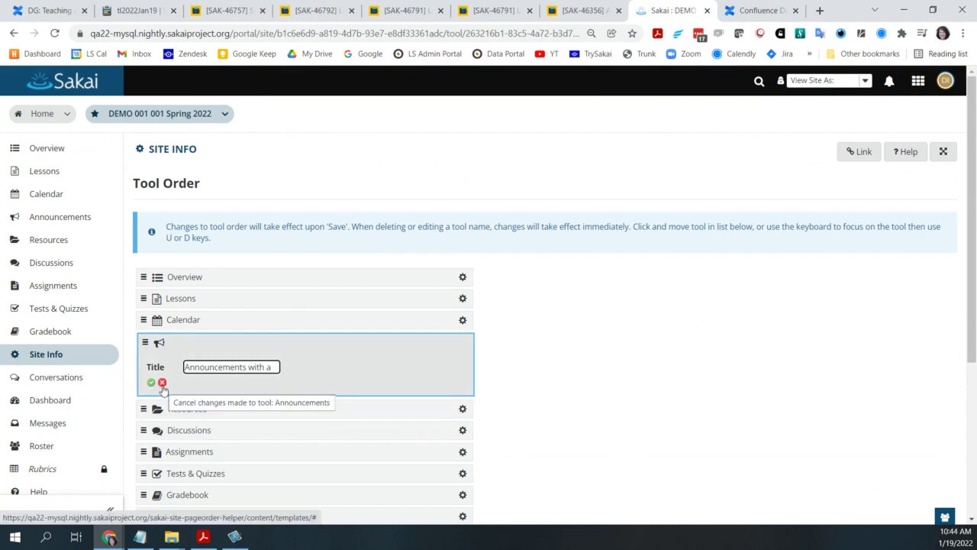
click(162, 383)
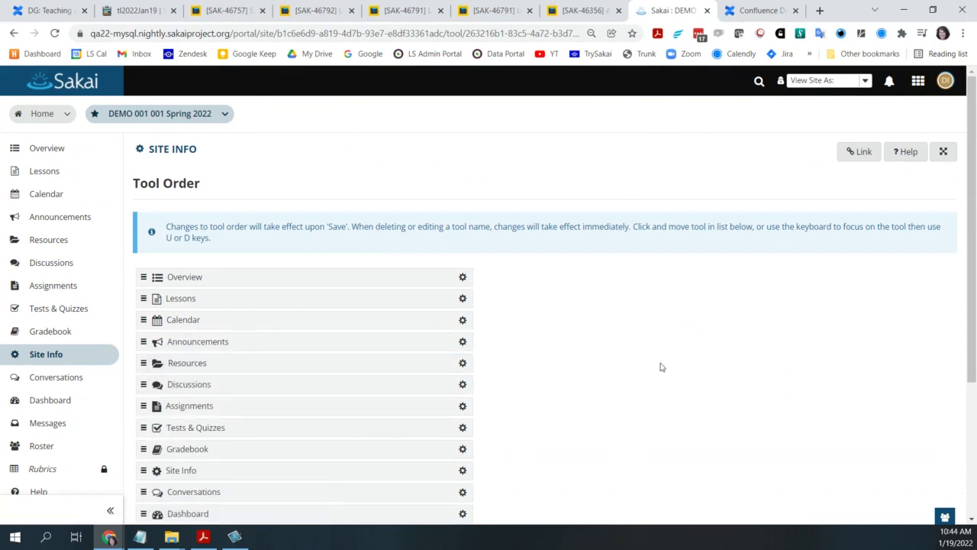
- Try extending the Lessons tool title with the words "does it" to test its length limit, and cancel the edit
click(463, 300)
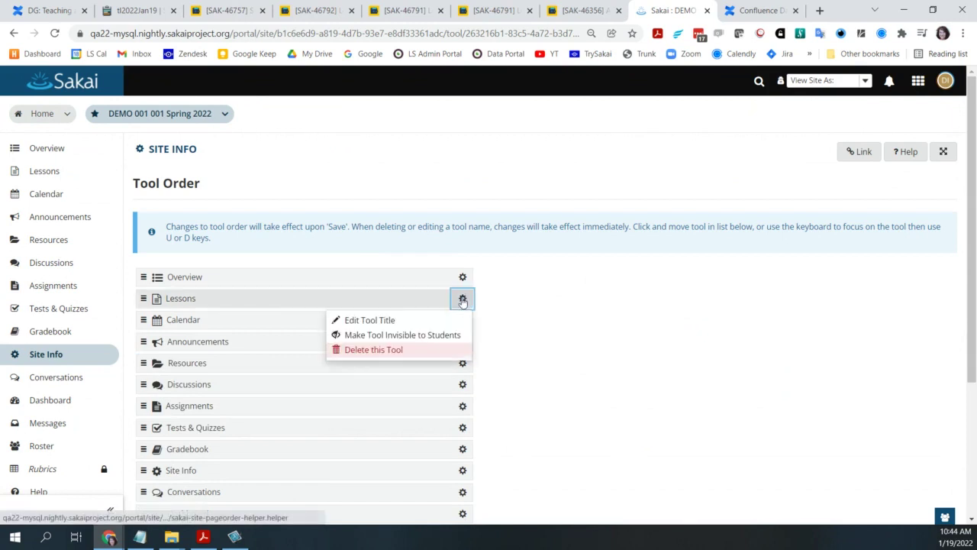
click(381, 324)
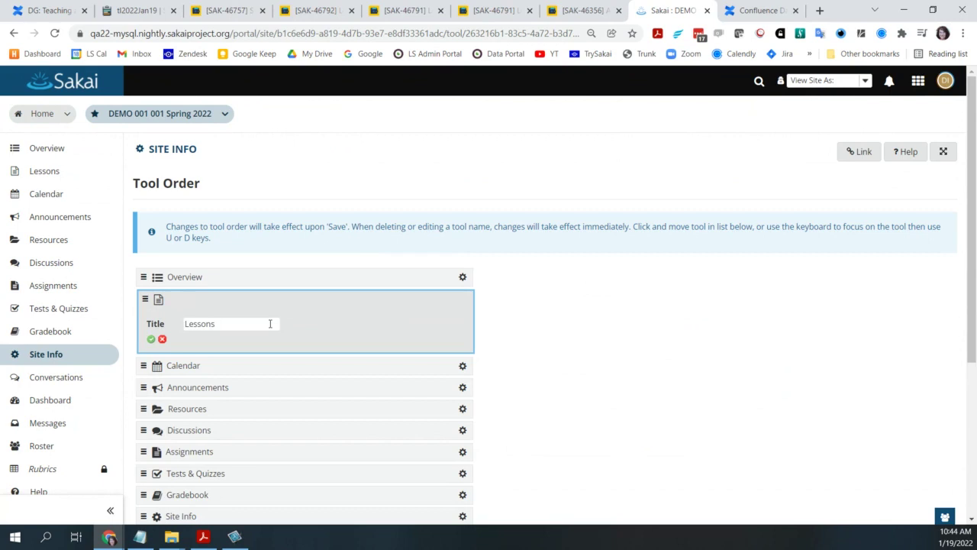
click(270, 324)
text(does it stip)
text(op)
key(BackSpace)
key(BackSpace)
key(BackSpace)
key(BackSpace)
key(BackSpace)
key(BackSpace)
key(BackSpace)
key(BackSpace)
key(BackSpace)
key(BackSpace)
key(BackSpace)
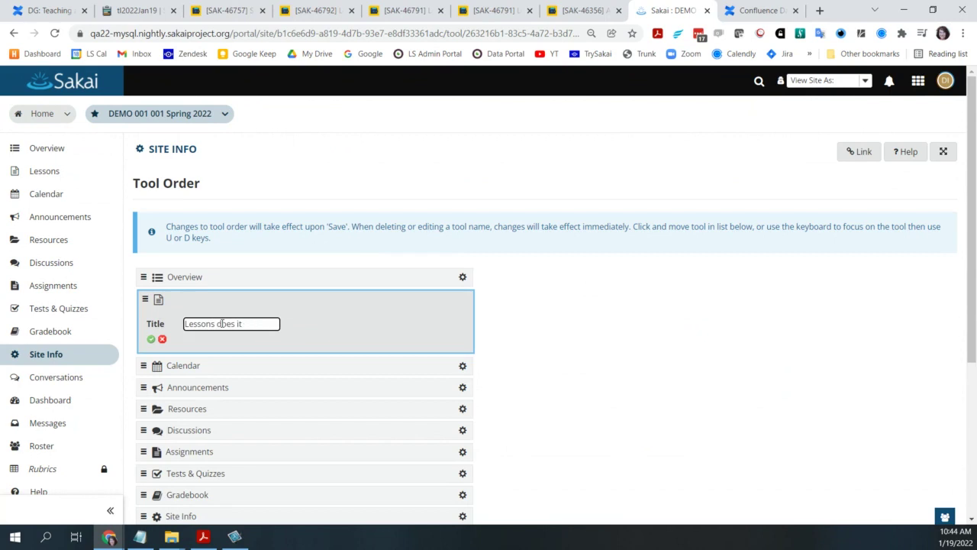
key(BackSpace)
key(BackSpace)
click(163, 340)
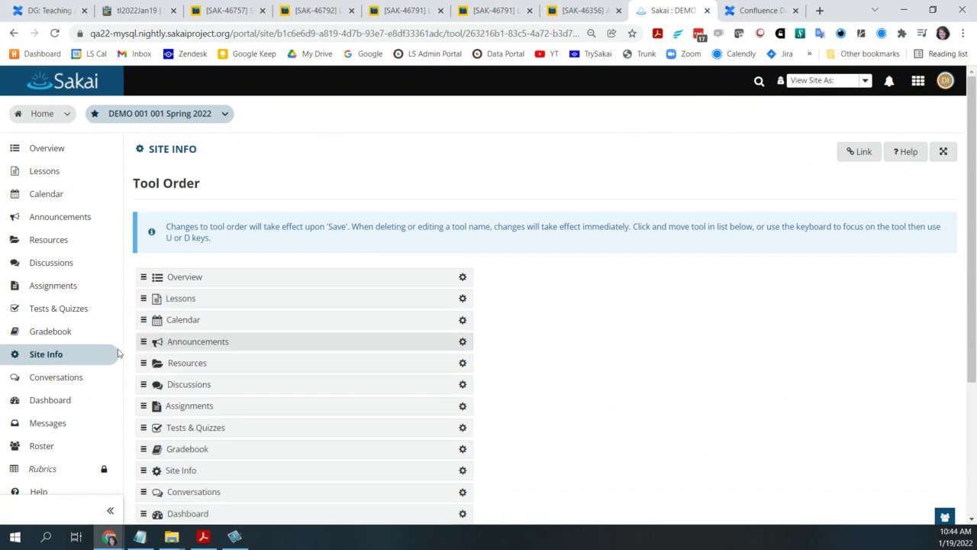
- Open the Lessons tool and set its page title to "Lessons with a really long long long title" in the page settings
click(44, 173)
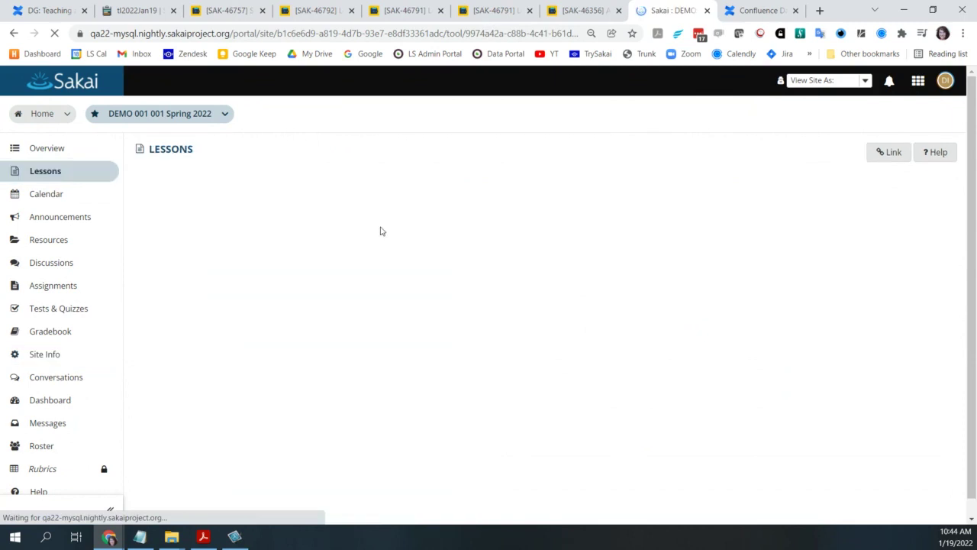
click(360, 176)
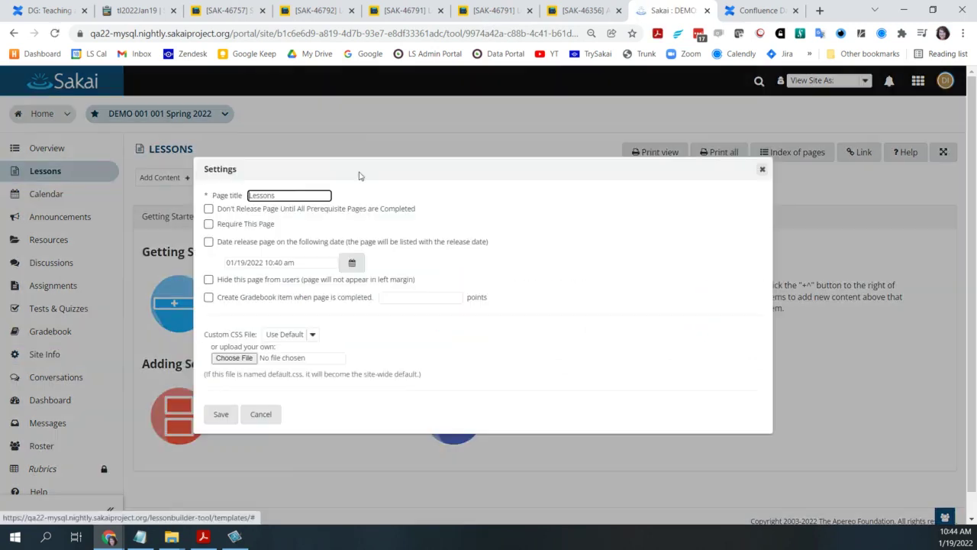
click(305, 197)
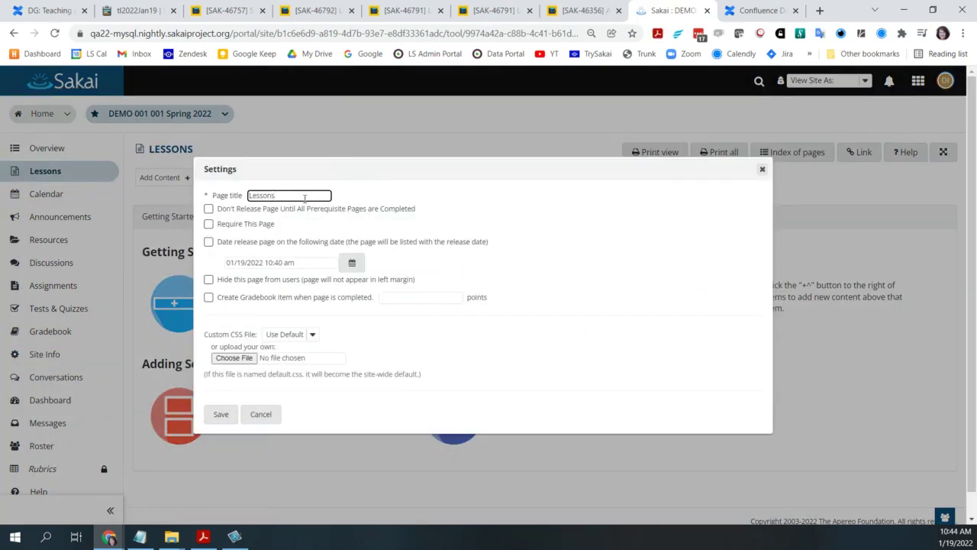
text(with a repl)
text(ly long lor)
text(g long tit)
text(le)
click(220, 414)
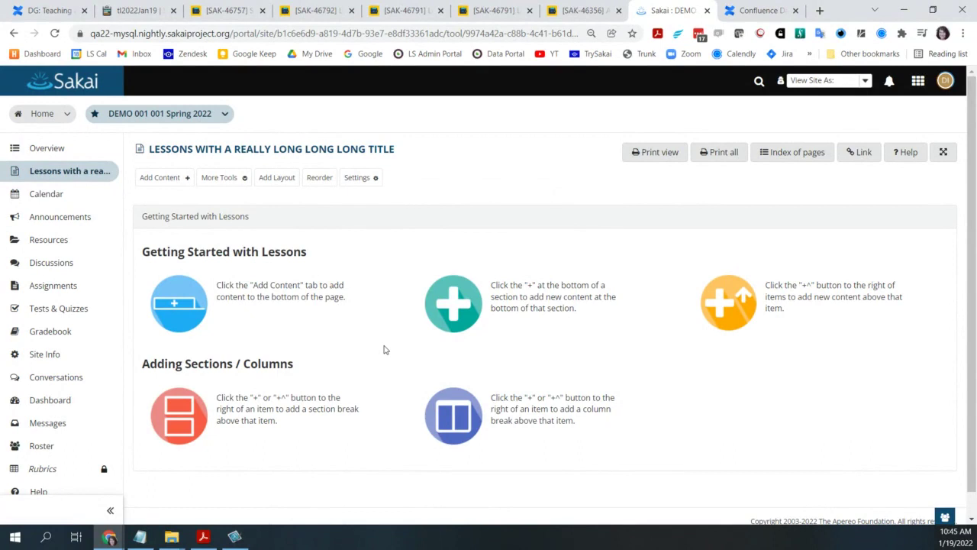
- Add a subpage titled "Page 1" to the long-titled Lessons page
click(162, 178)
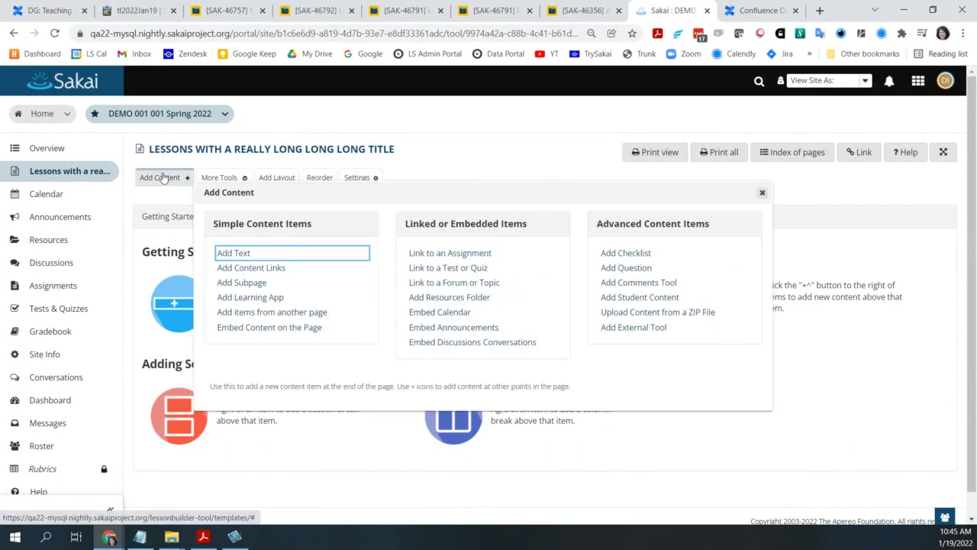
click(258, 284)
text(Page 1)
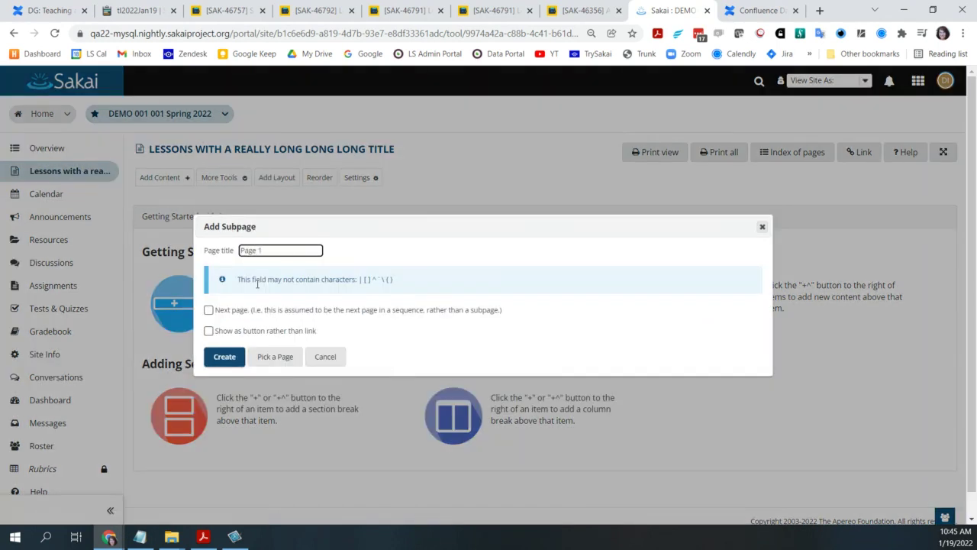
click(222, 358)
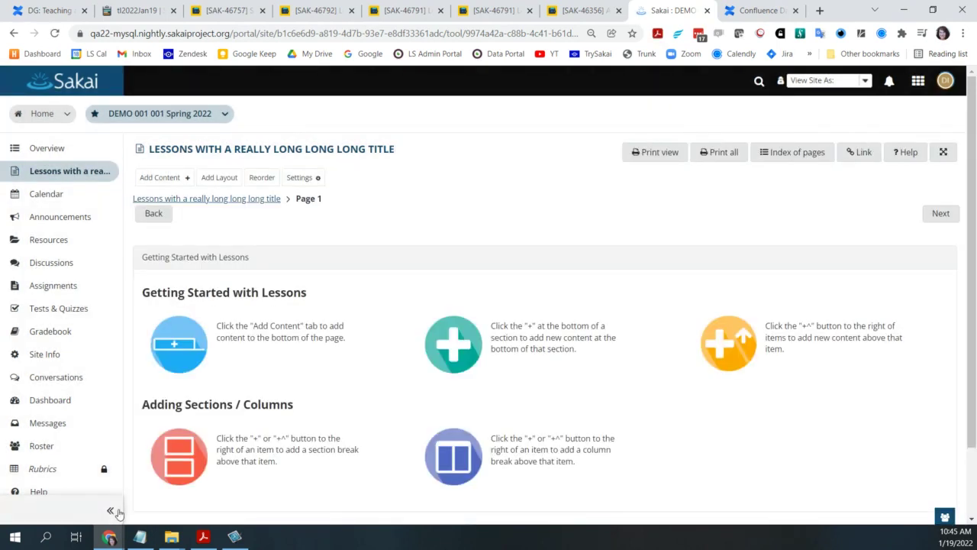
- Check the long Lessons title with the tool navigation collapsed and expanded, visiting the parent page and returning to Page 1
click(115, 513)
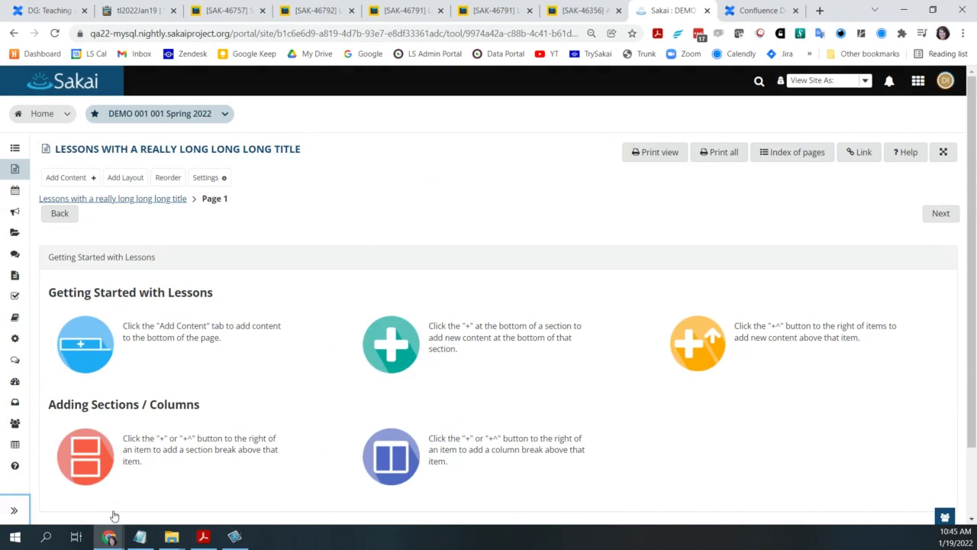
click(14, 512)
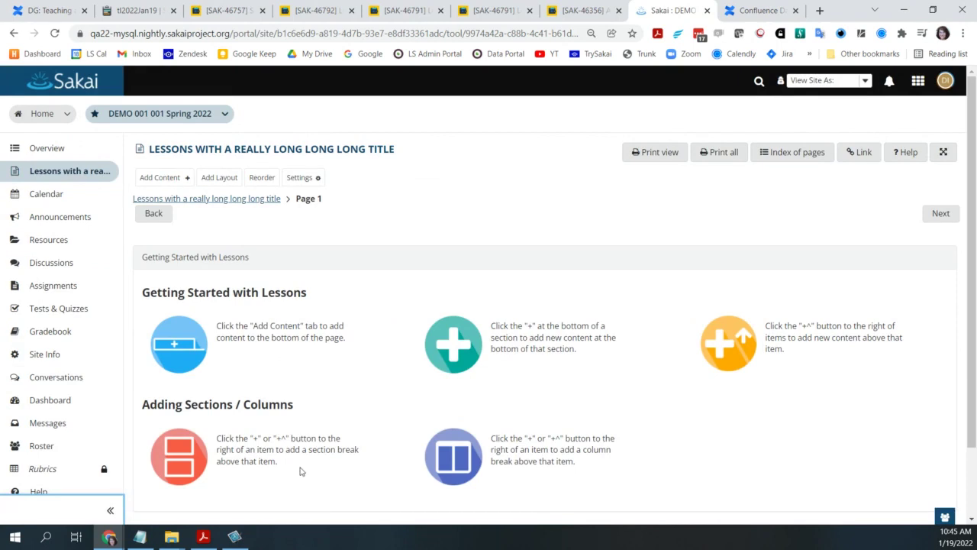
click(253, 200)
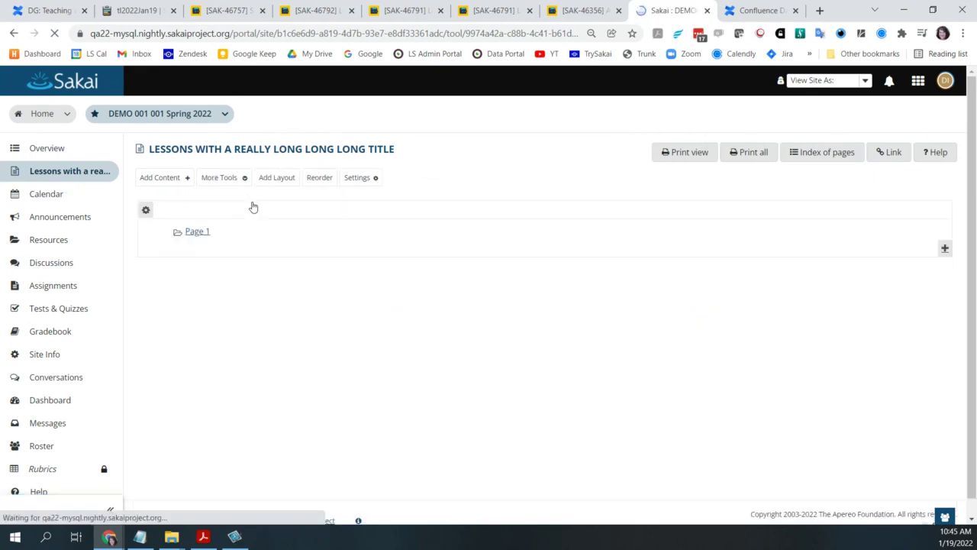
click(200, 233)
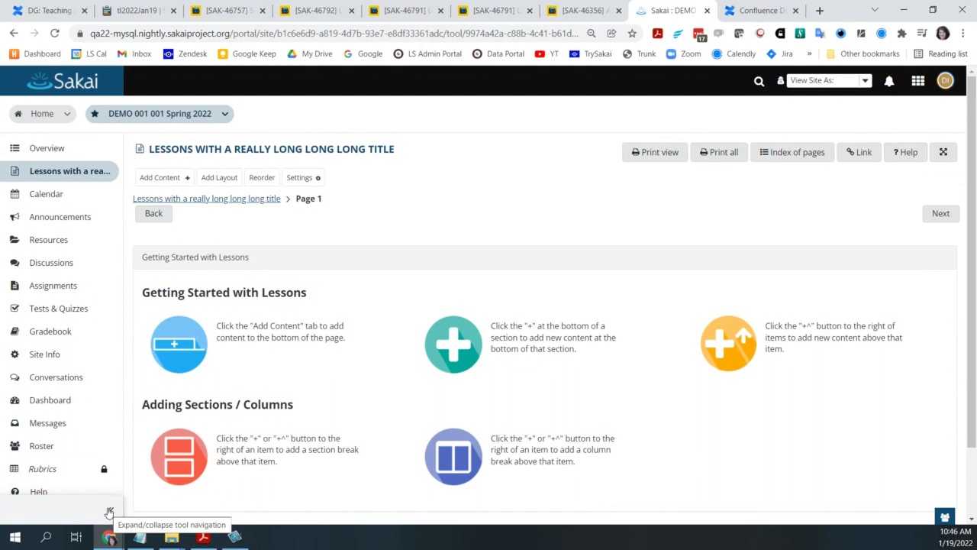
click(109, 511)
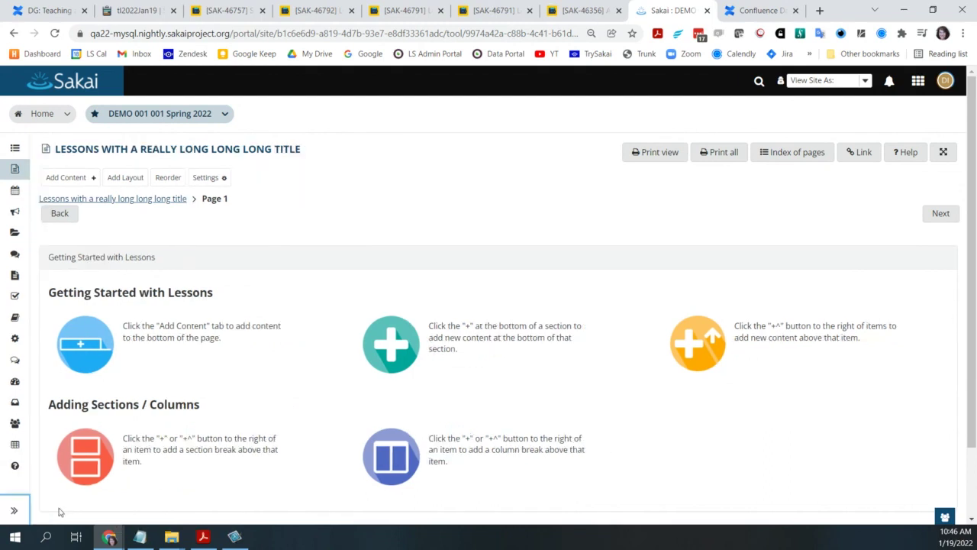
click(17, 510)
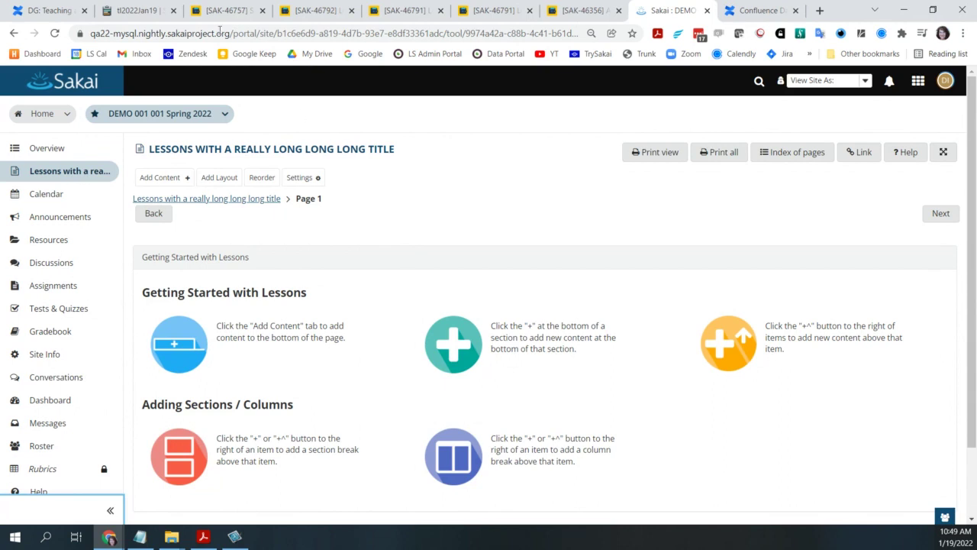
- Return to SAK-46757 and compare the wrapped Longtitle.png with the Longtitle-truncated.png attachment
click(223, 10)
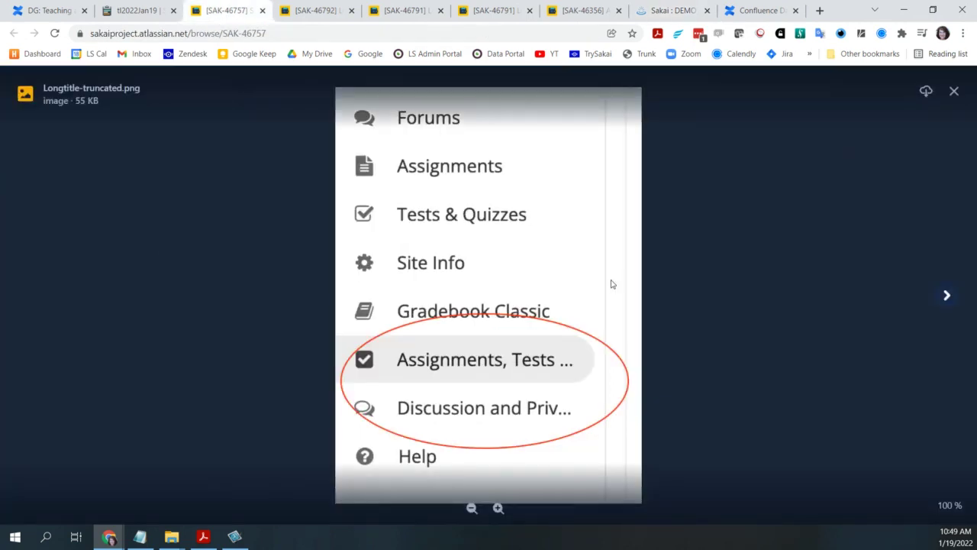
click(945, 296)
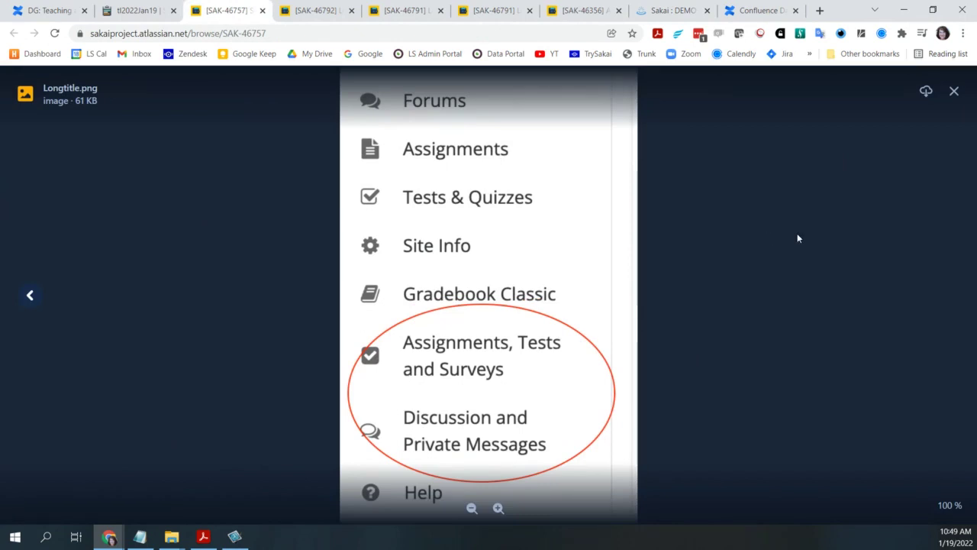
click(31, 297)
click(31, 295)
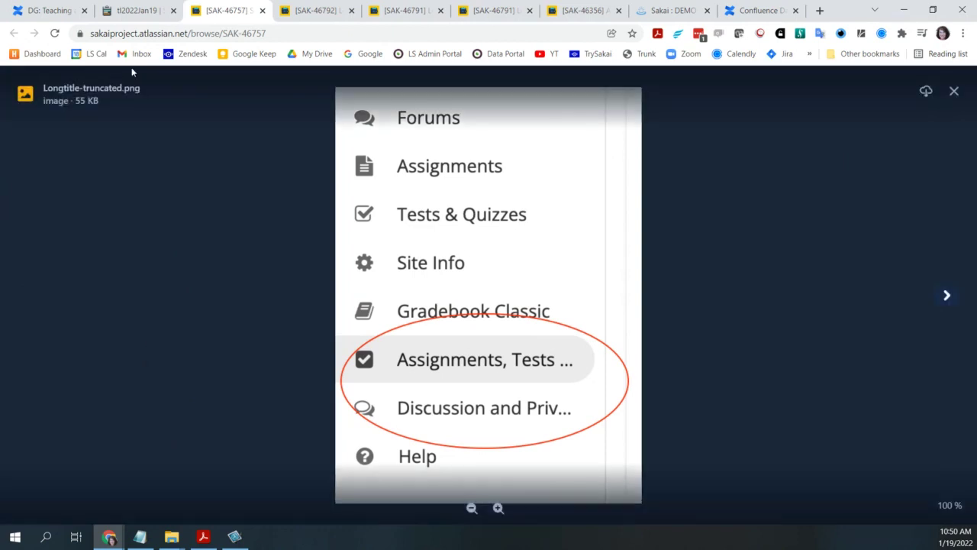
- In the Etherpad agenda, add a sub-bullet under SAK-46757 reading "T&L decided truncated was better (discourages long titles)"
key(ctrl+shift+Tab)
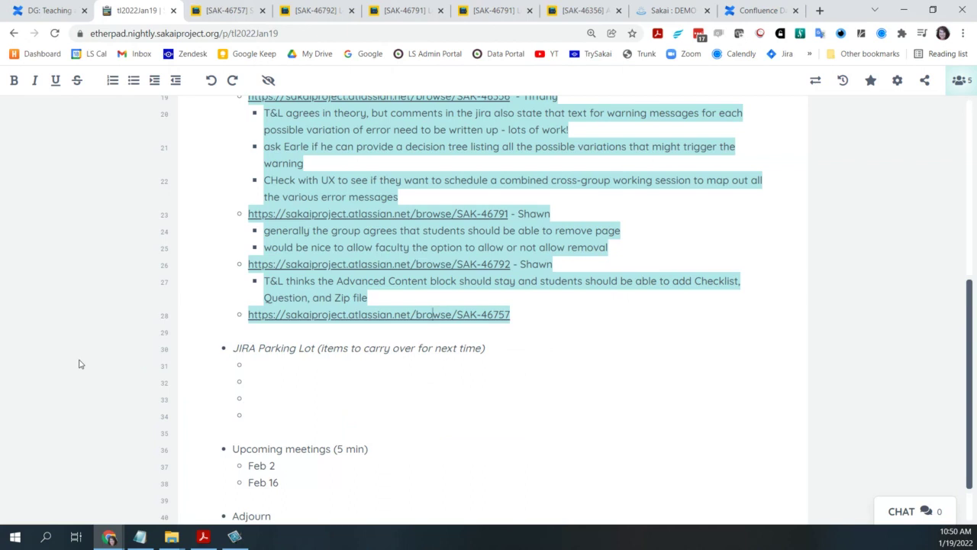
click(542, 316)
key(Return)
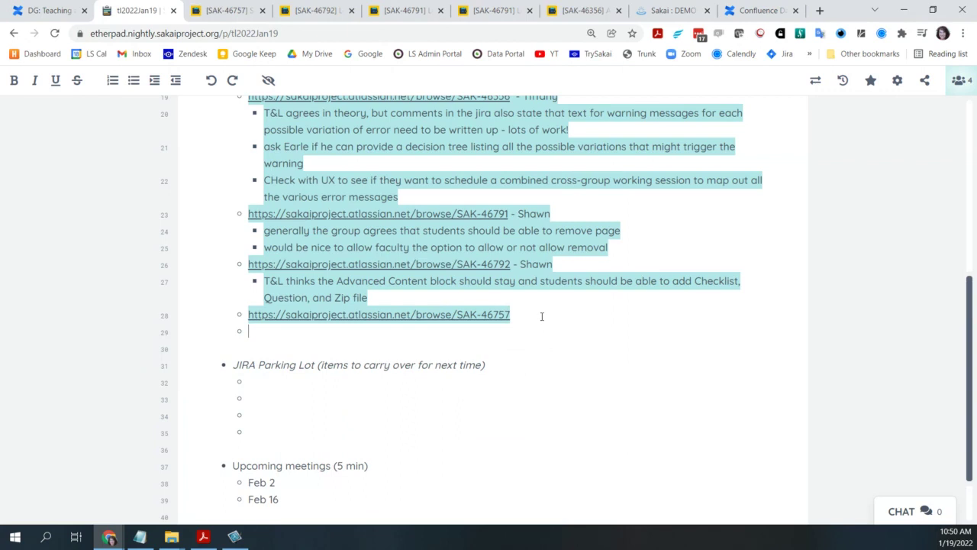
key(Tab)
text(T&L )
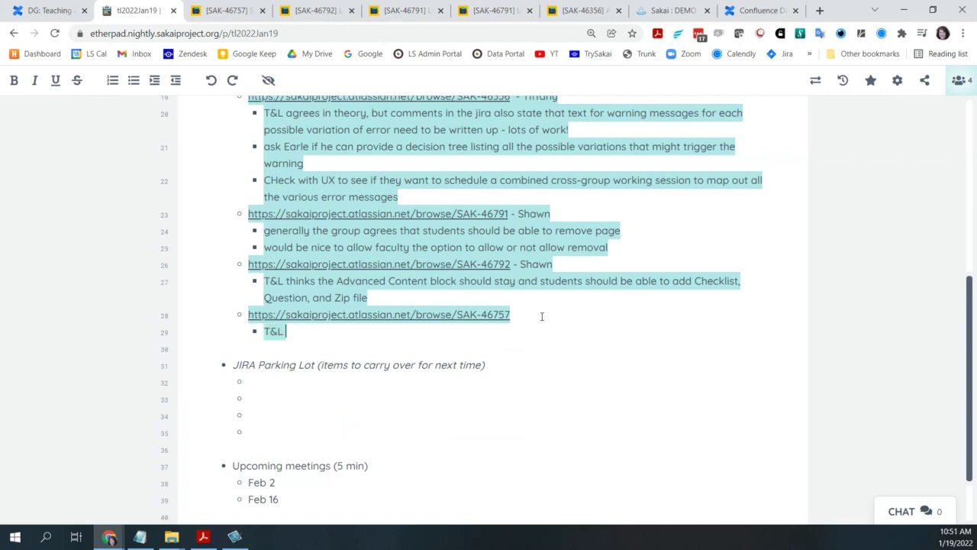
text(decided truncated was bette)
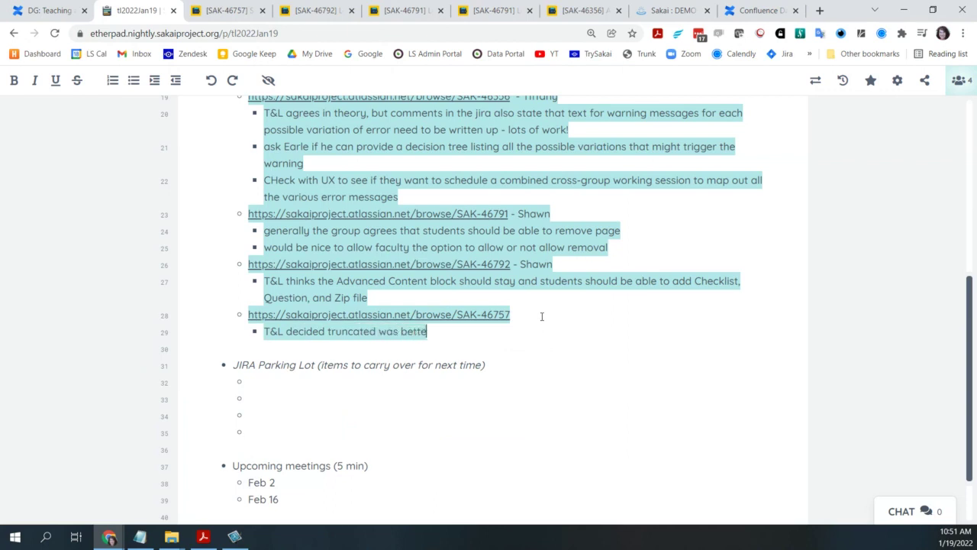
text(r (discourages lo)
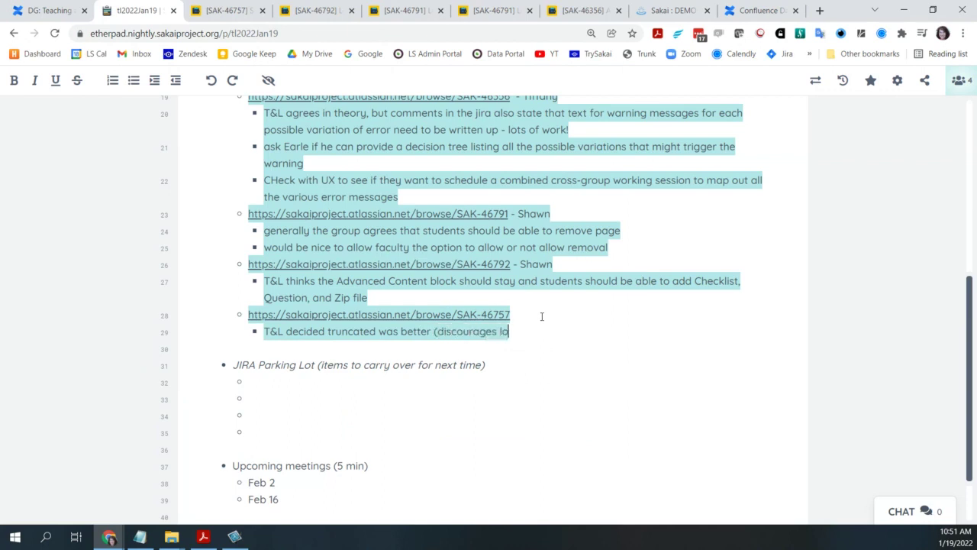
text(ng titles))
scroll(414, 442, up, 2)
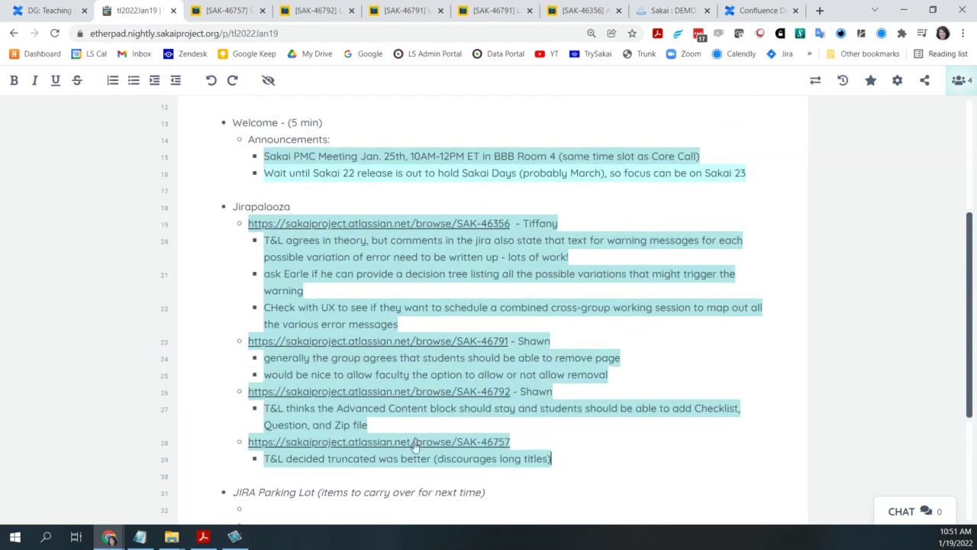
scroll(415, 448, down, 2)
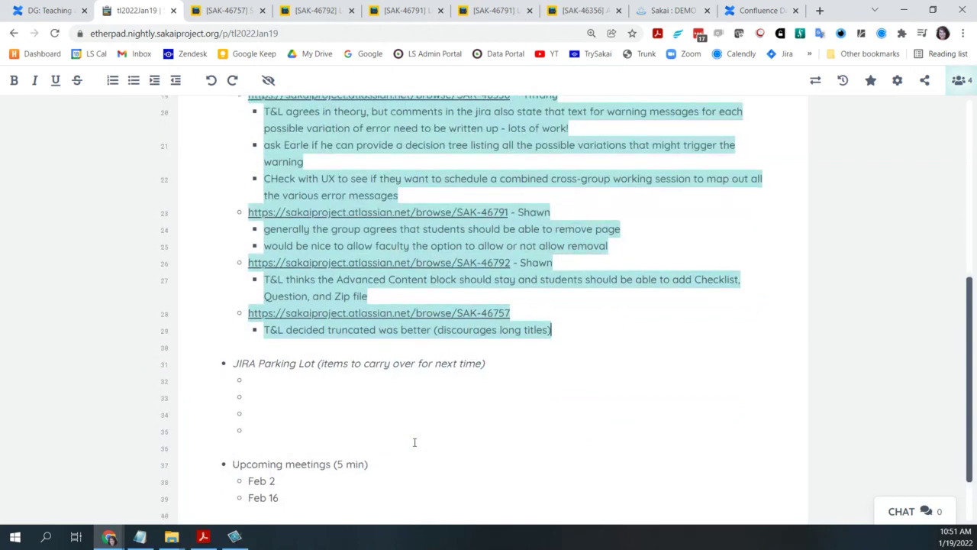
scroll(415, 441, down, 2)
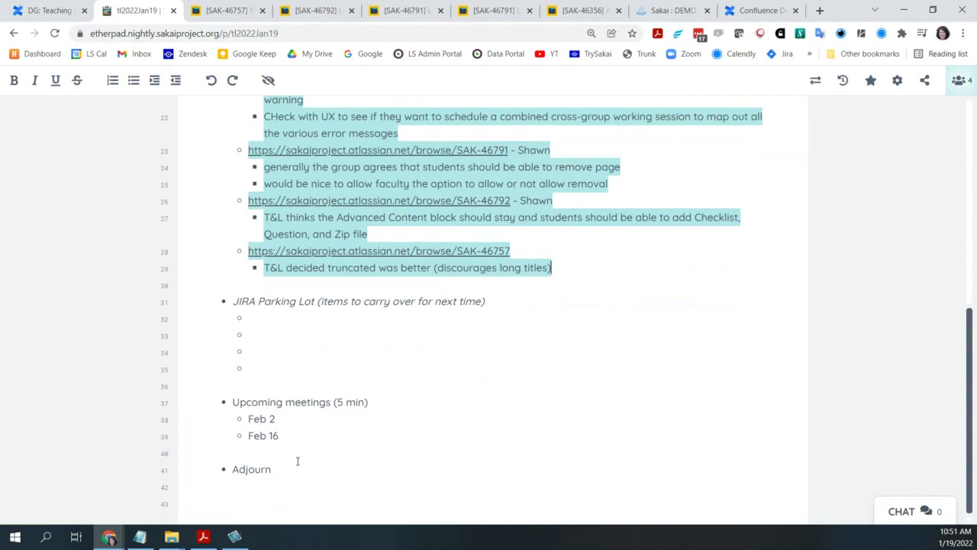
scroll(297, 462, up, 3)
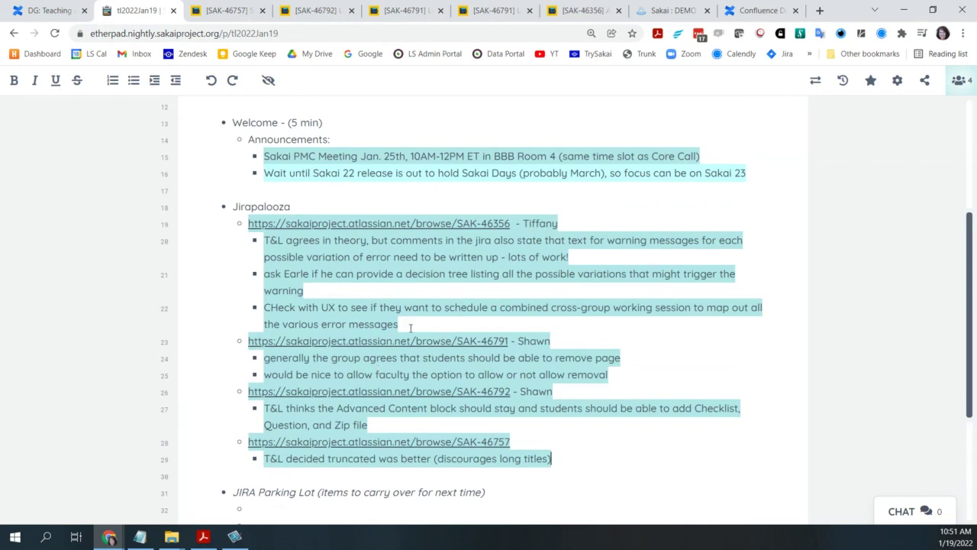
scroll(410, 328, down, 3)
scroll(410, 337, down, 1)
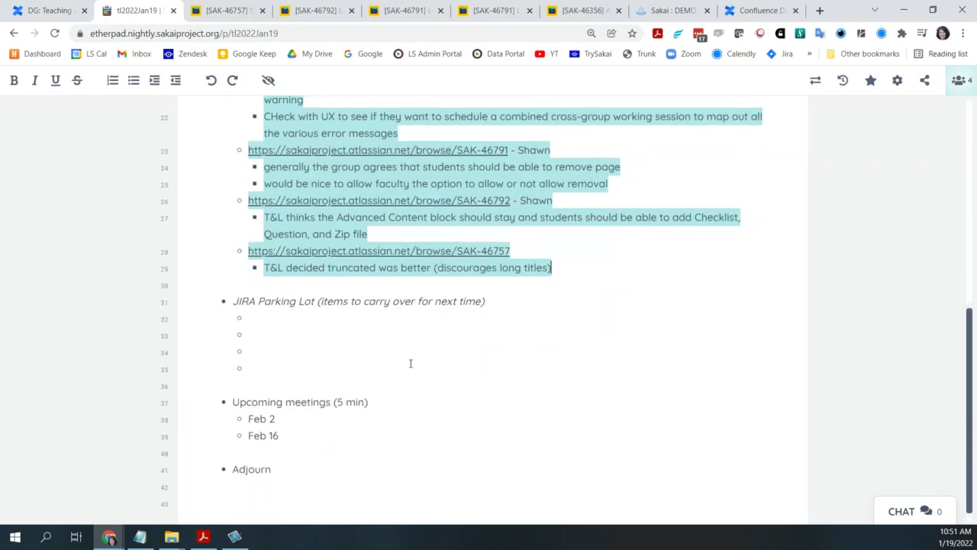